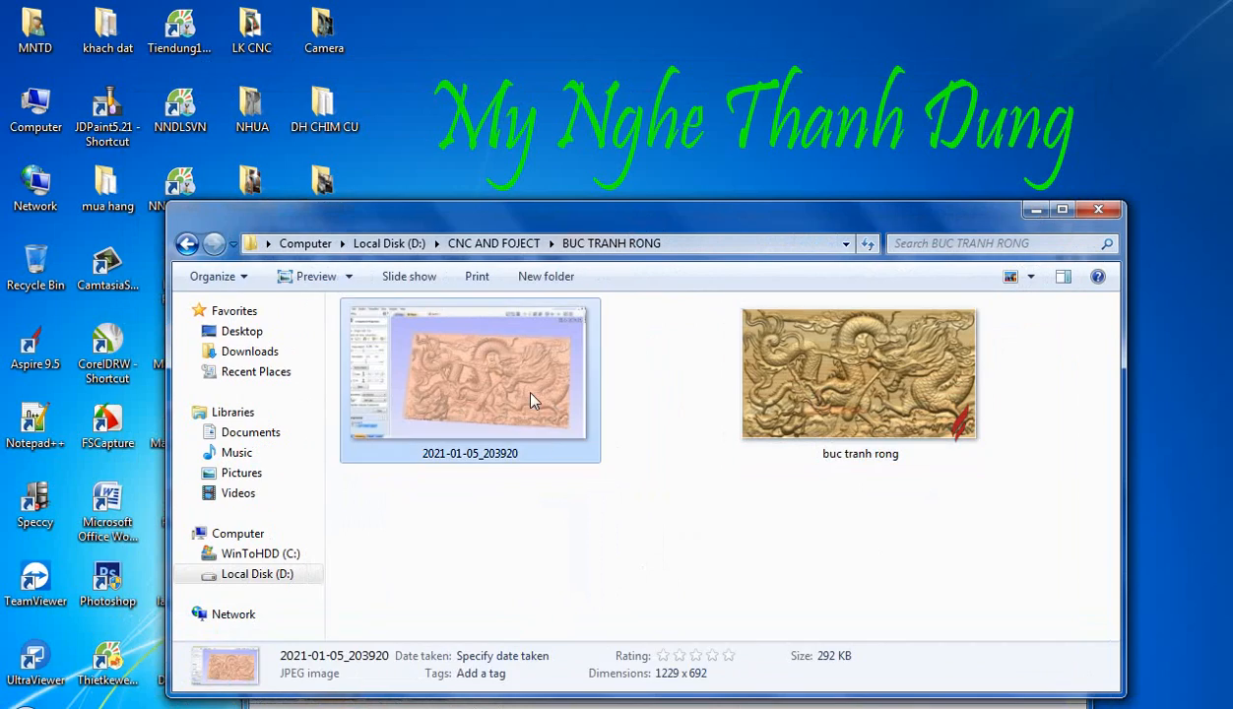
View the 2021-01-05_203920 reference image of the dragon relief up close and close it again.
{"action": "double_click", "coordinate": [535, 408]}
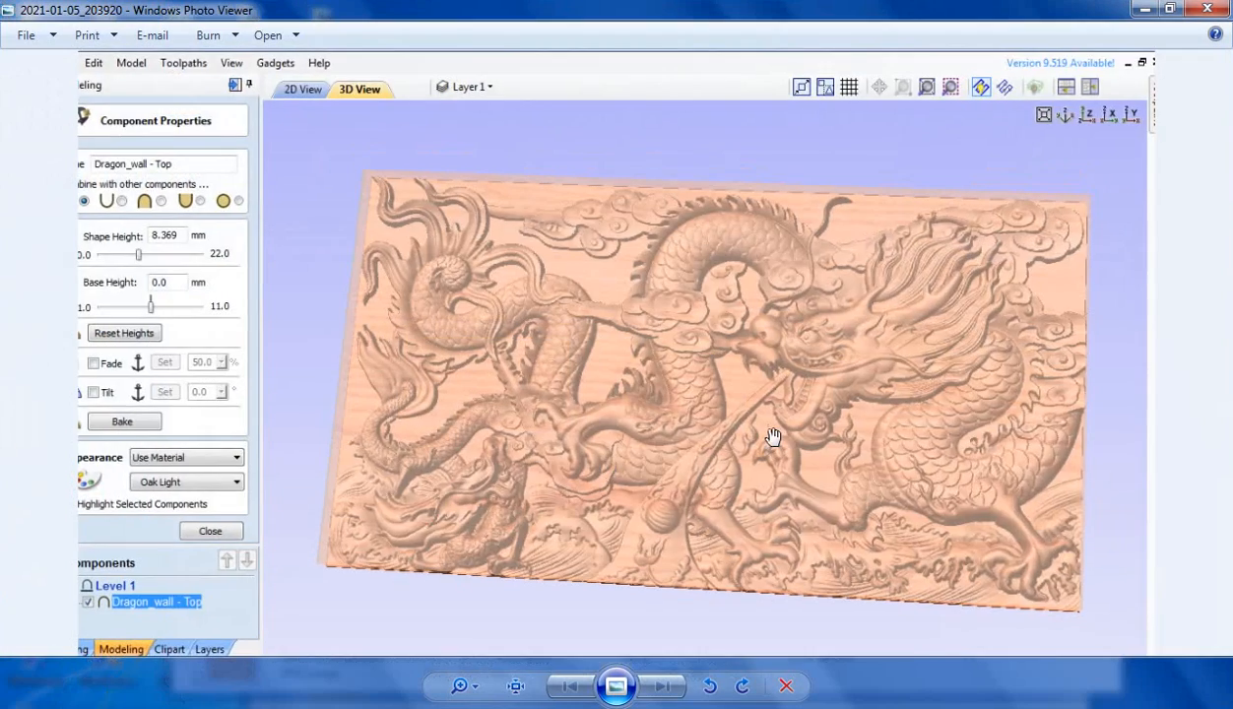
{"action": "scroll", "coordinate": [775, 435], "scroll_direction": "up", "scroll_amount": 3}
{"action": "scroll", "coordinate": [773, 437], "scroll_direction": "down", "scroll_amount": 3}
{"action": "left_click", "coordinate": [1207, 9]}
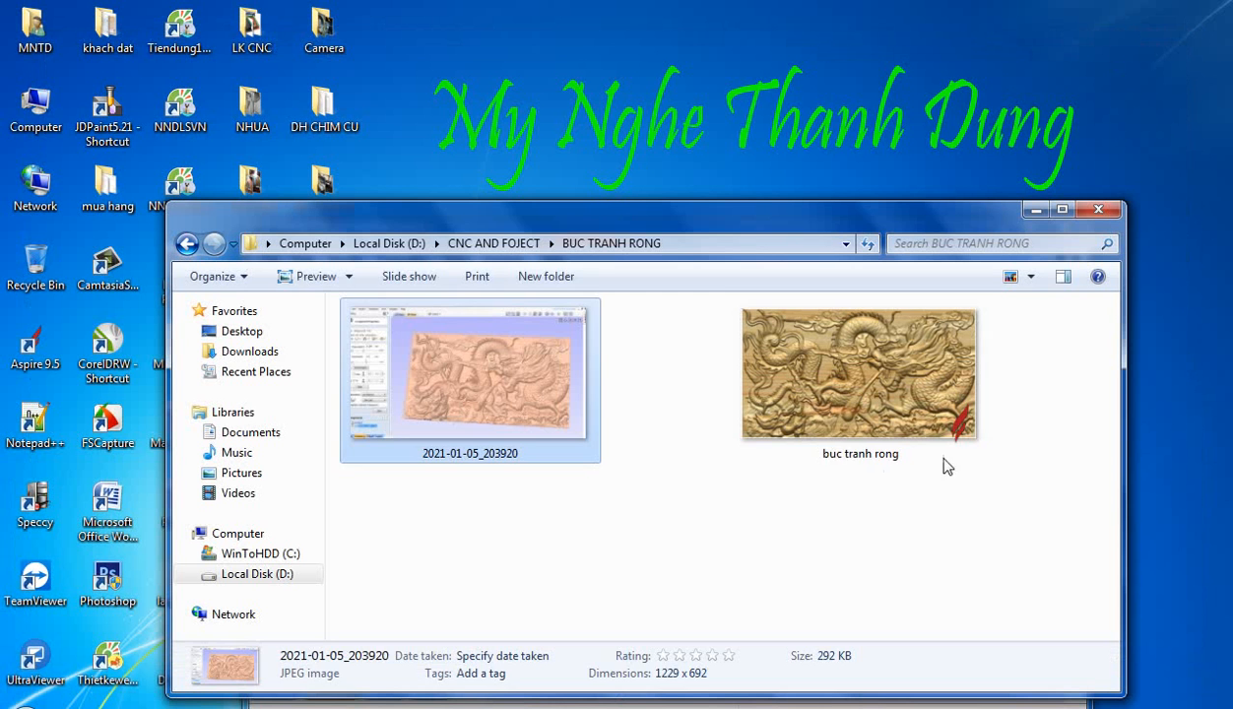
Switch to Aspire with the buc tranh rong project, maximize its window and view the dragon relief straight down the Z axis.
{"action": "left_click", "coordinate": [854, 419]}
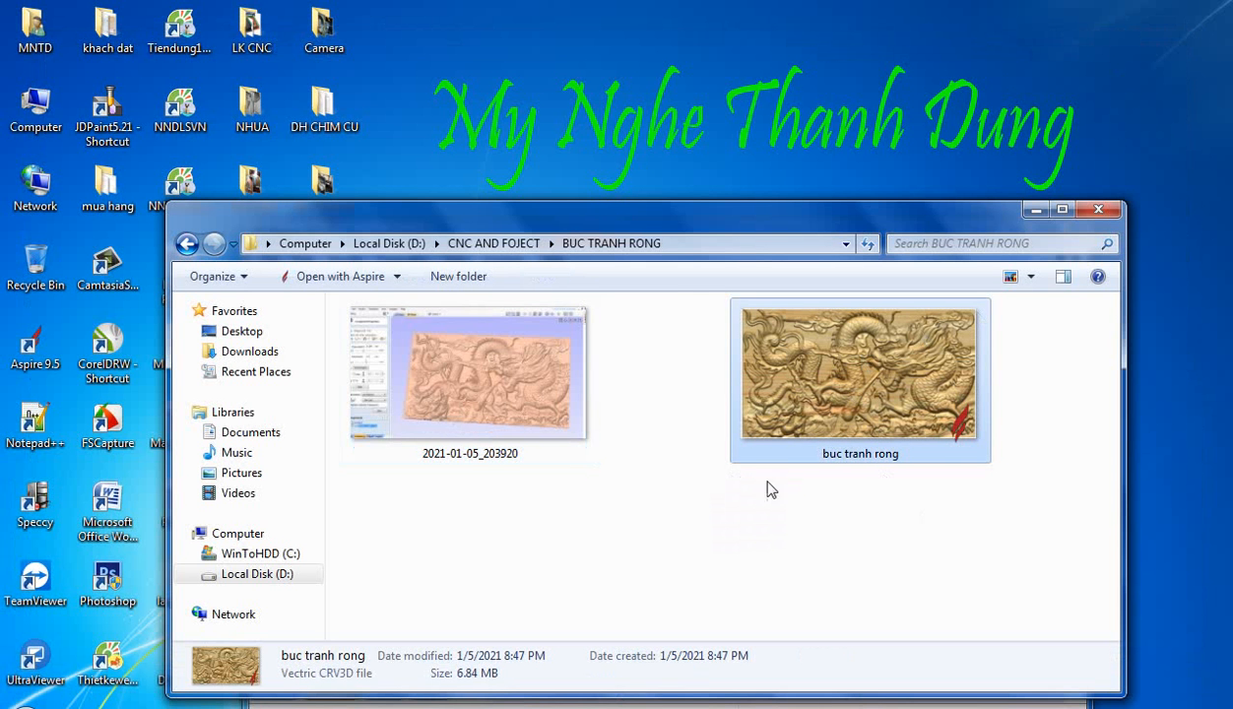
{"action": "left_click", "coordinate": [313, 708]}
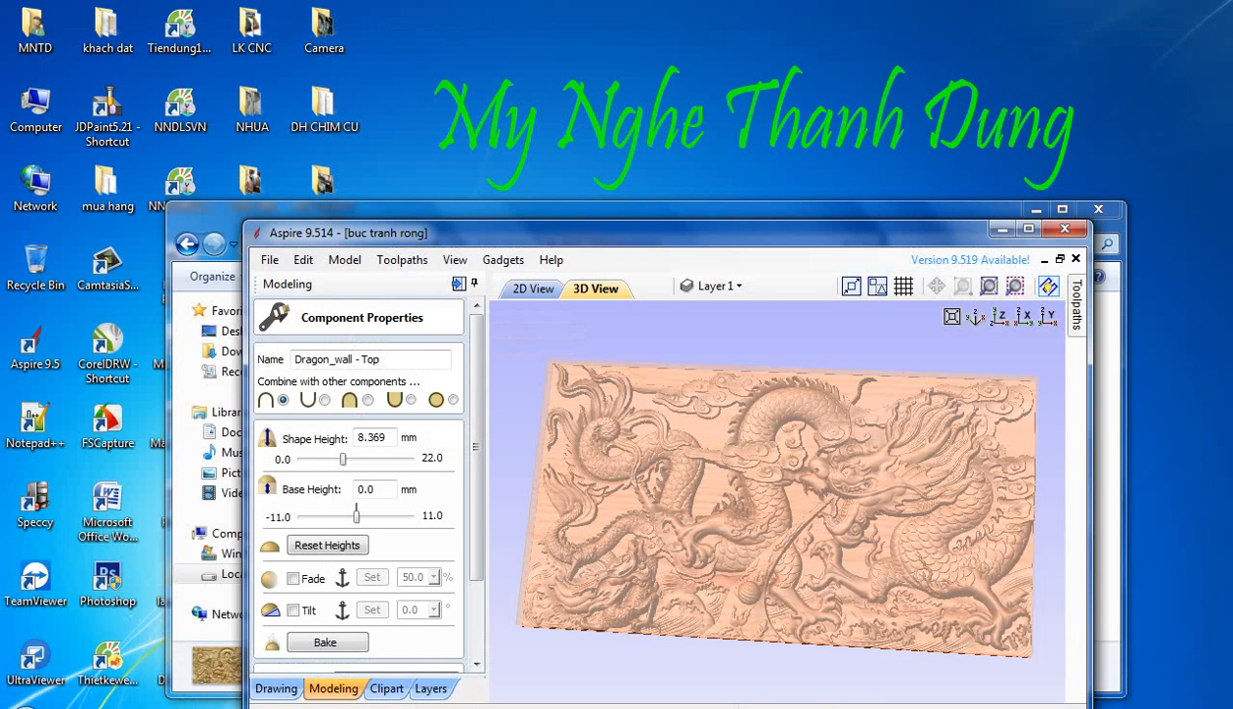
{"action": "left_click", "coordinate": [1028, 229]}
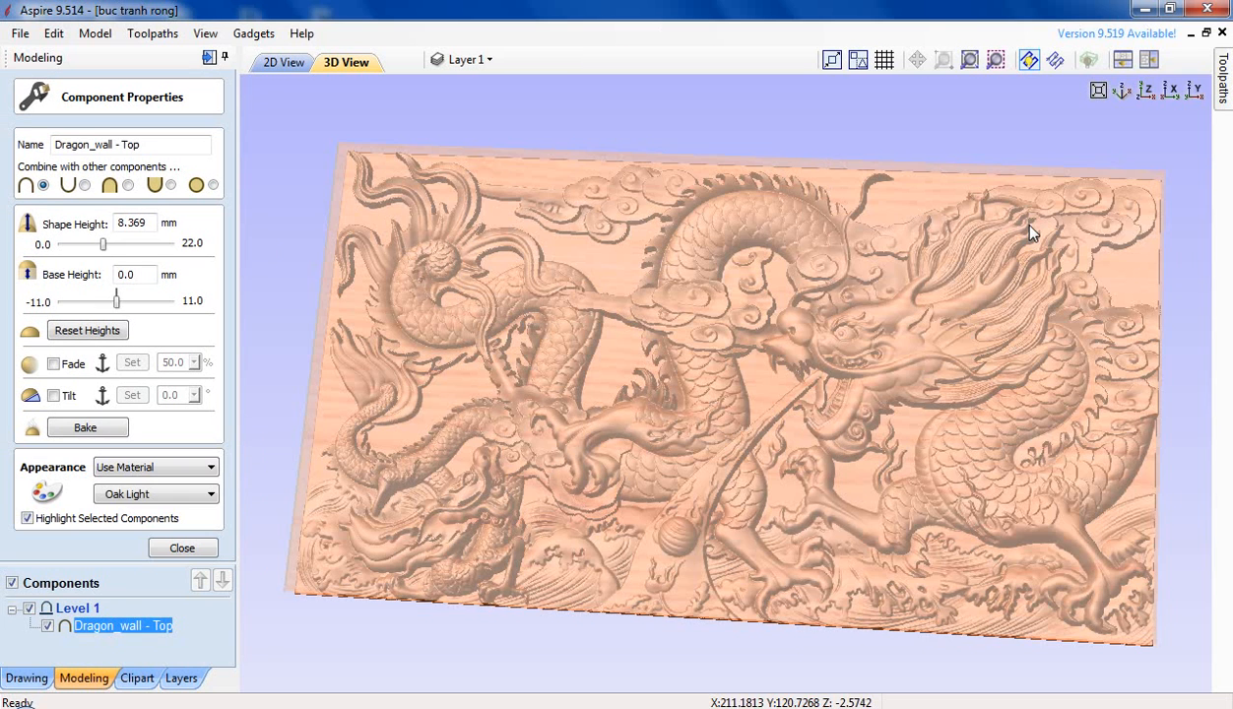
{"action": "scroll", "coordinate": [576, 418], "scroll_direction": "down", "scroll_amount": 3}
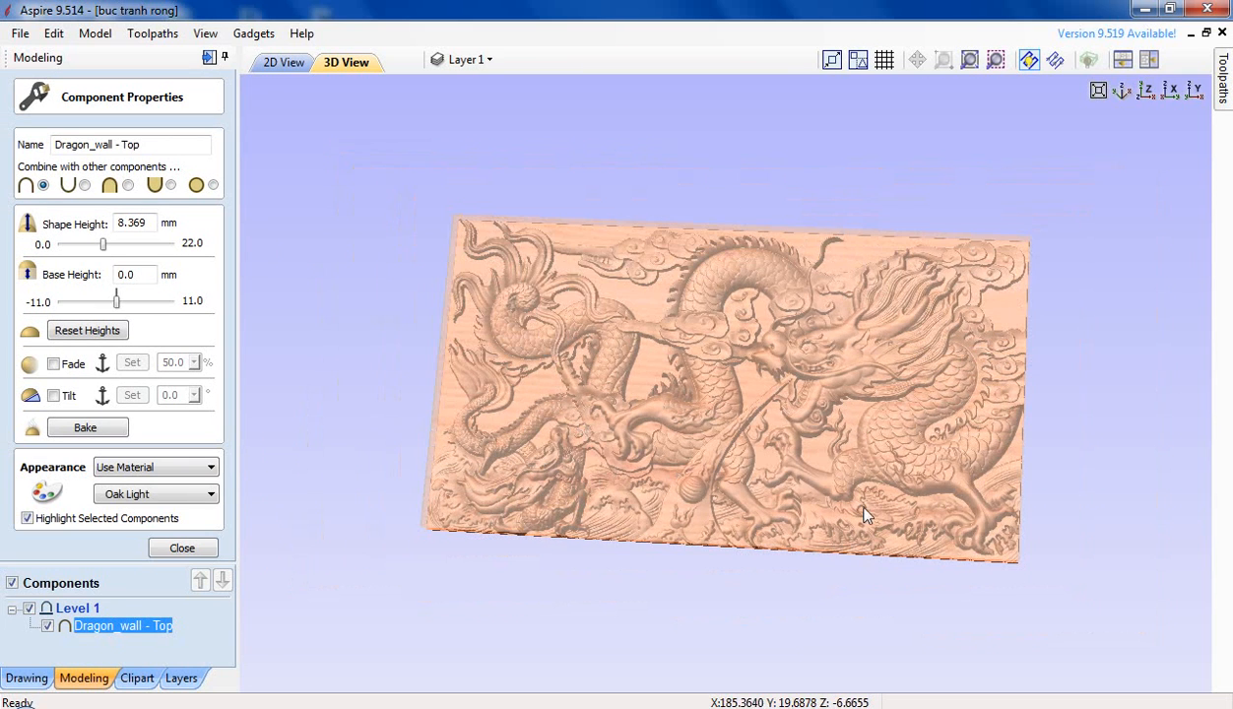
{"action": "left_click_drag", "start_coordinate": [865, 514], "coordinate": [961, 504]}
{"action": "left_click", "coordinate": [1146, 92]}
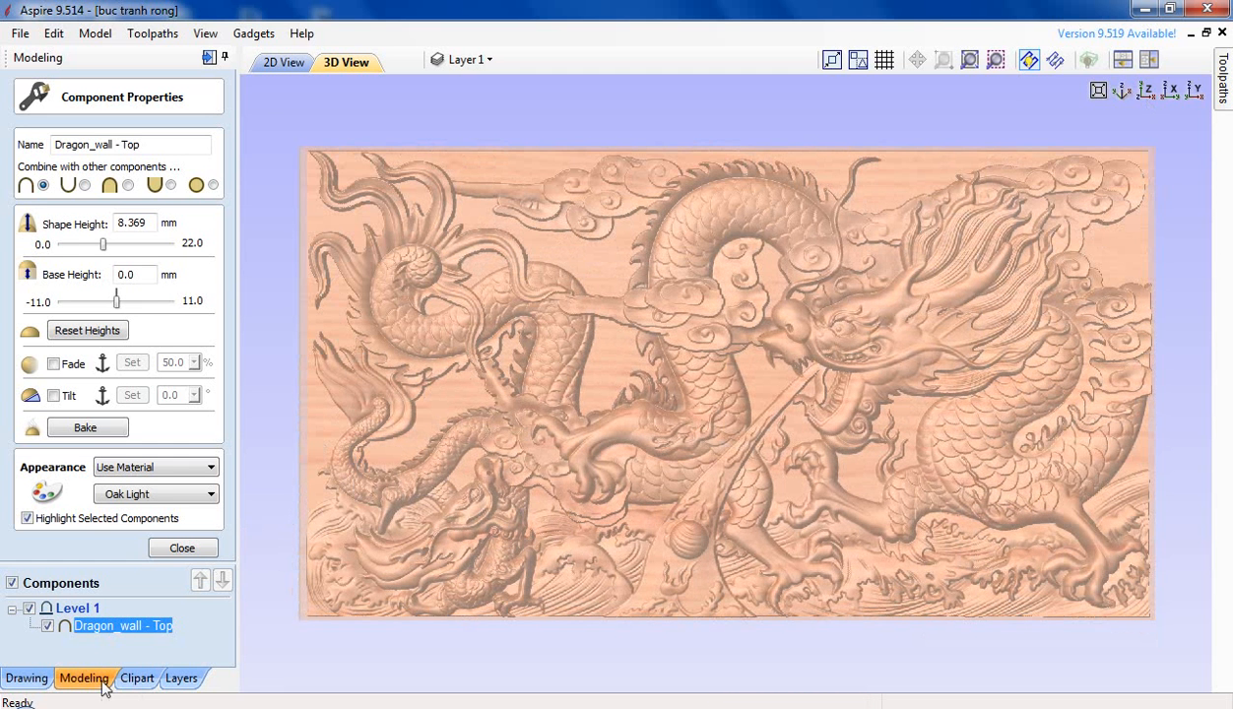
Leave the component properties and scale the dragon relief model to an exact height of 14 mm.
{"action": "left_click", "coordinate": [182, 549]}
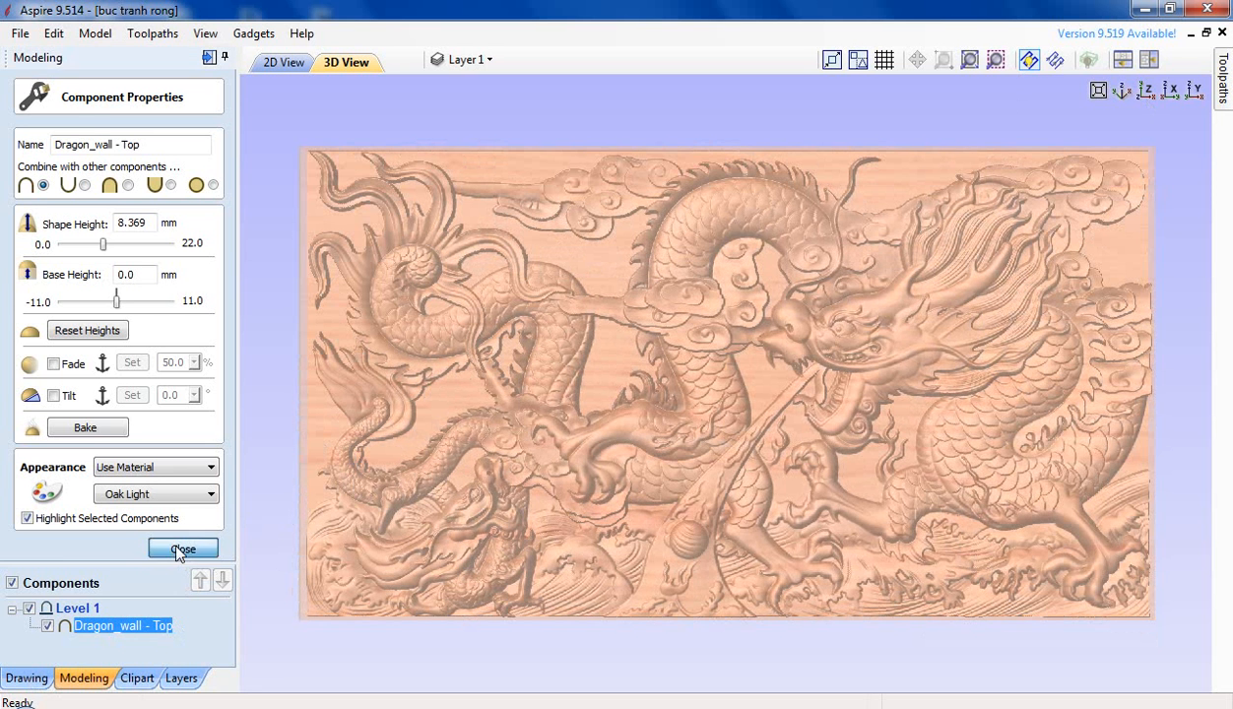
{"action": "left_click", "coordinate": [143, 194]}
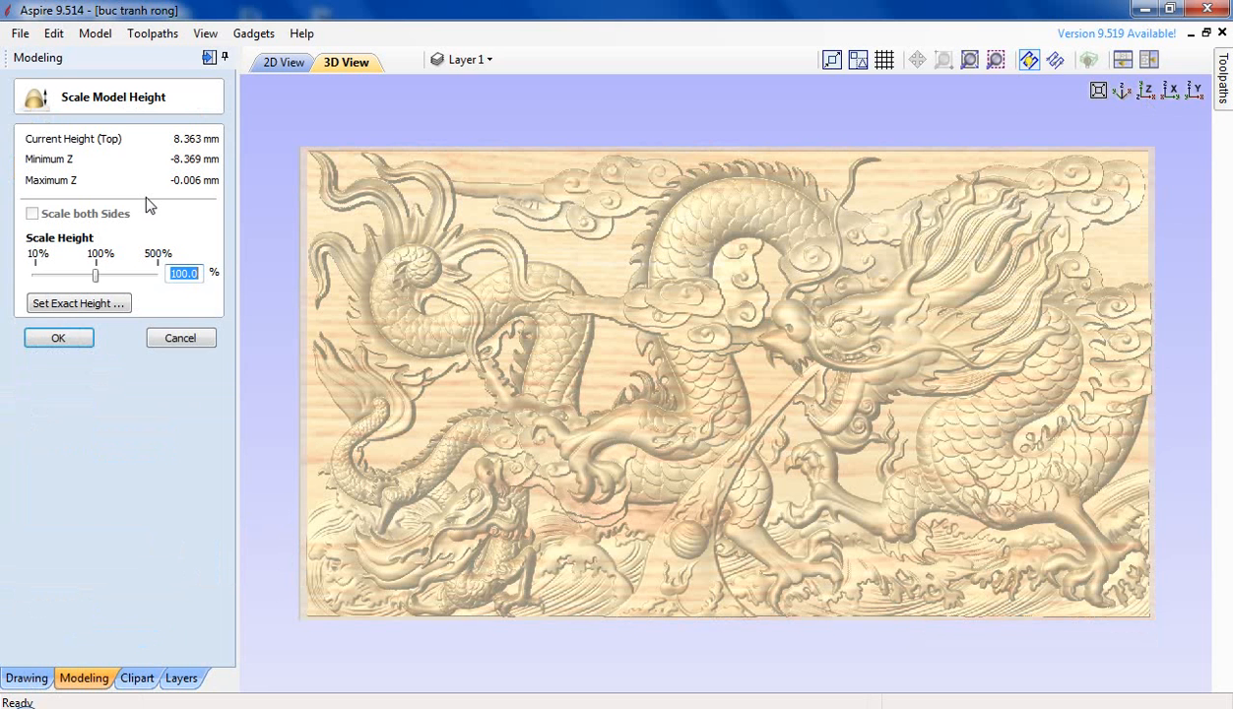
{"action": "left_click", "coordinate": [61, 302]}
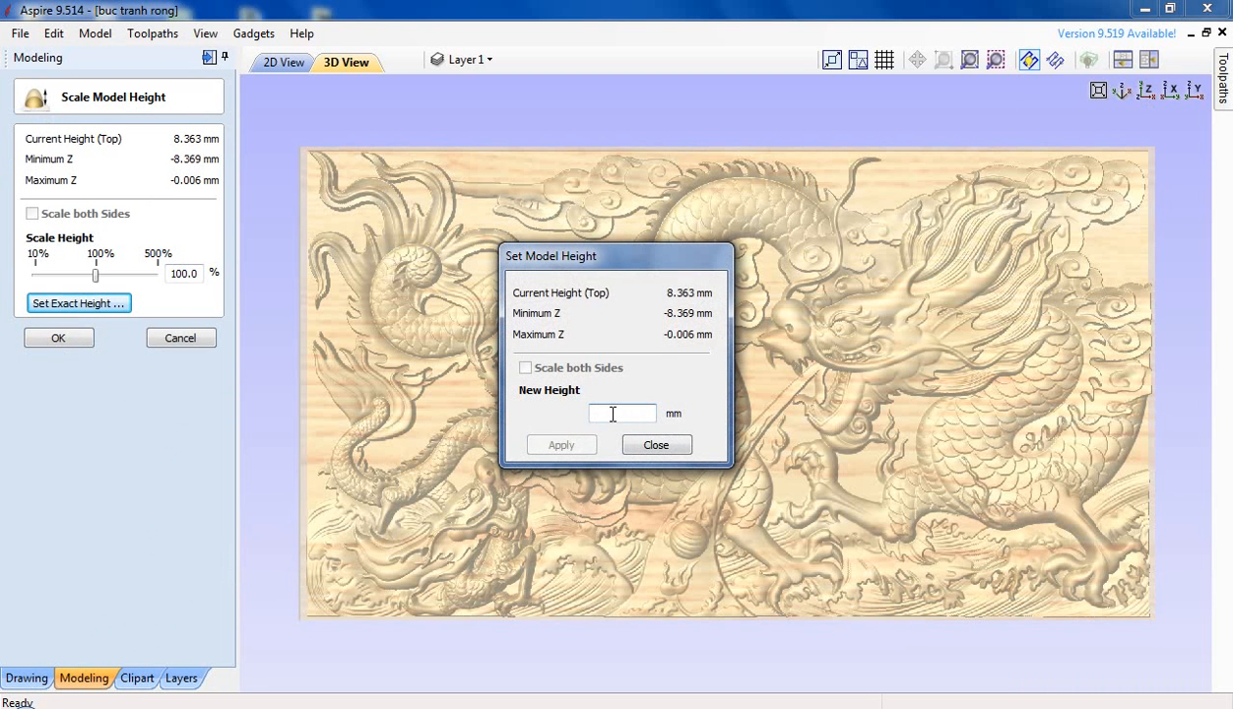
{"action": "type", "text": "14"}
{"action": "left_click", "coordinate": [562, 446]}
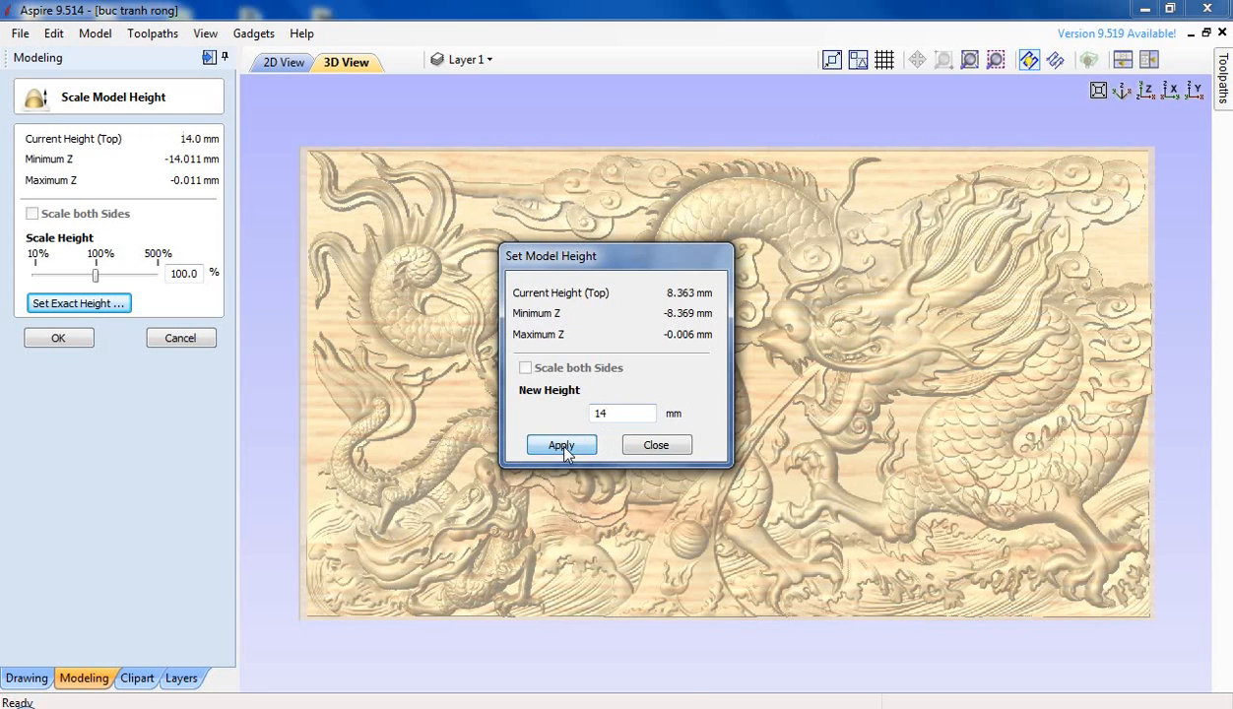
{"action": "left_click", "coordinate": [660, 449]}
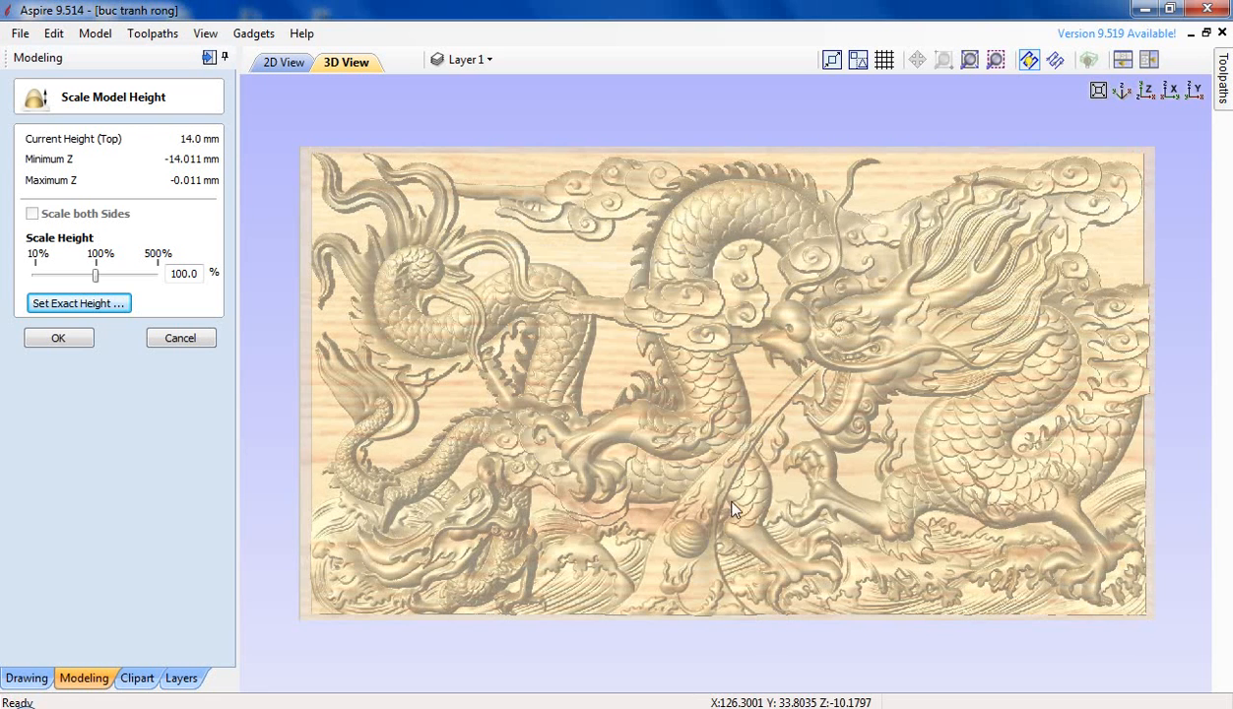
{"action": "left_click_drag", "start_coordinate": [680, 433], "coordinate": [780, 350]}
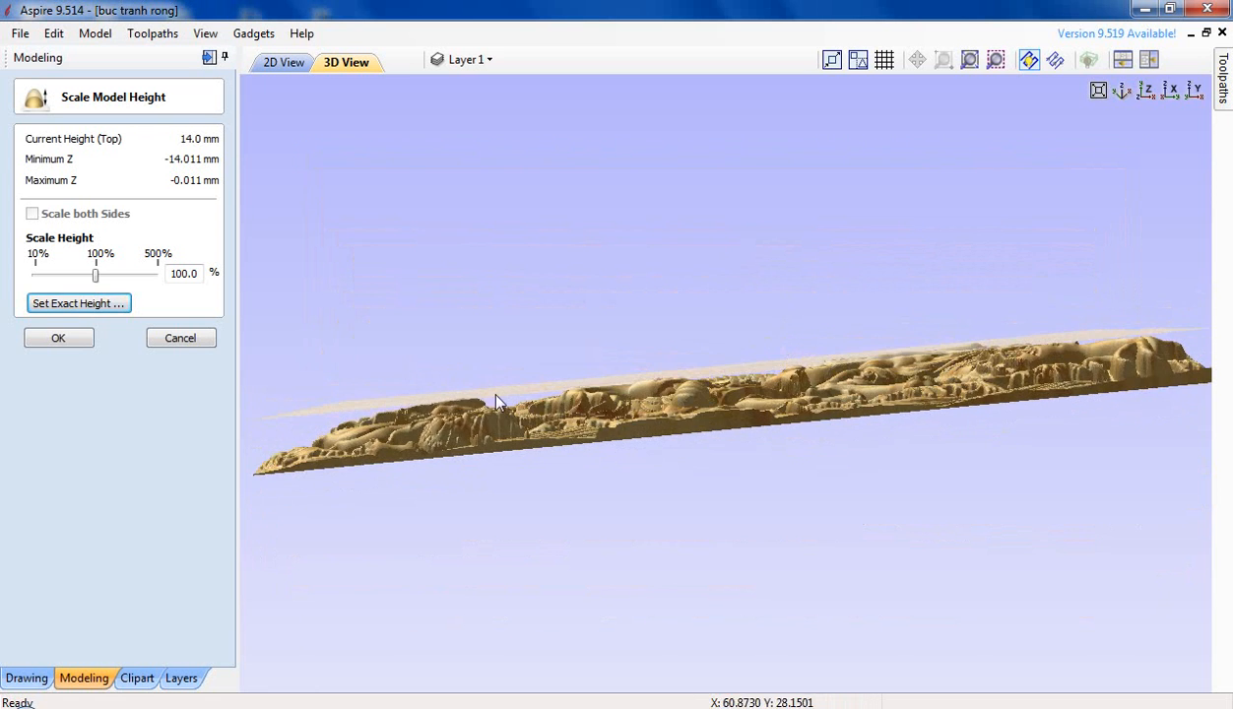
{"action": "left_click_drag", "start_coordinate": [485, 385], "coordinate": [513, 330]}
{"action": "left_click_drag", "start_coordinate": [988, 433], "coordinate": [749, 438]}
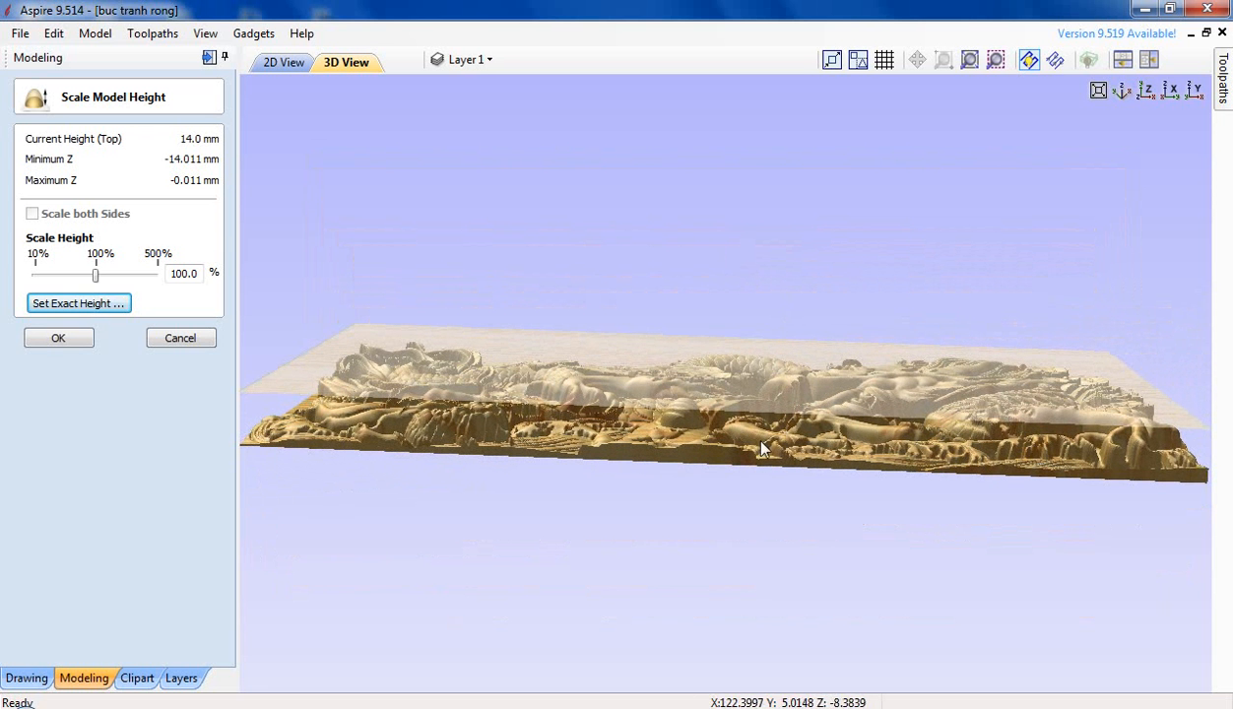
{"action": "left_click", "coordinate": [58, 339]}
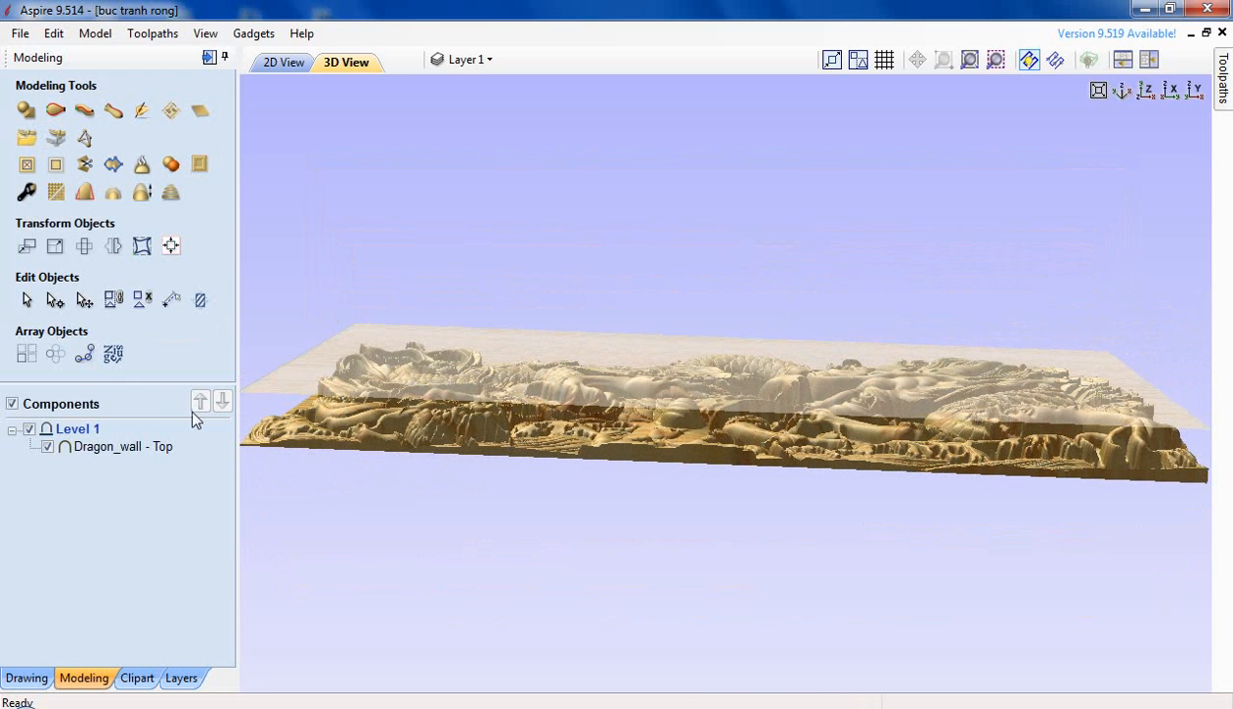
Try the Dragon_wall component without selection highlighting and with the Same as Parent appearance, and restore highlighting and Use Material.
{"action": "left_click", "coordinate": [110, 451]}
{"action": "double_click", "coordinate": [132, 448]}
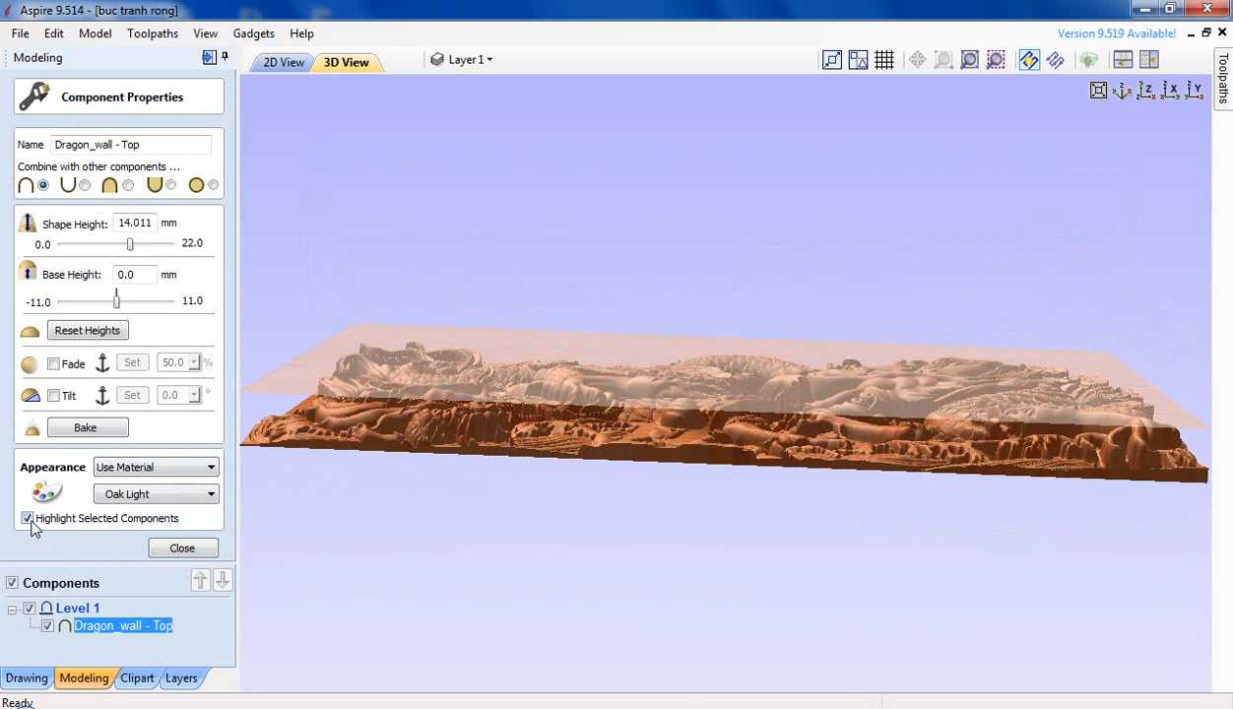
{"action": "left_click", "coordinate": [27, 519]}
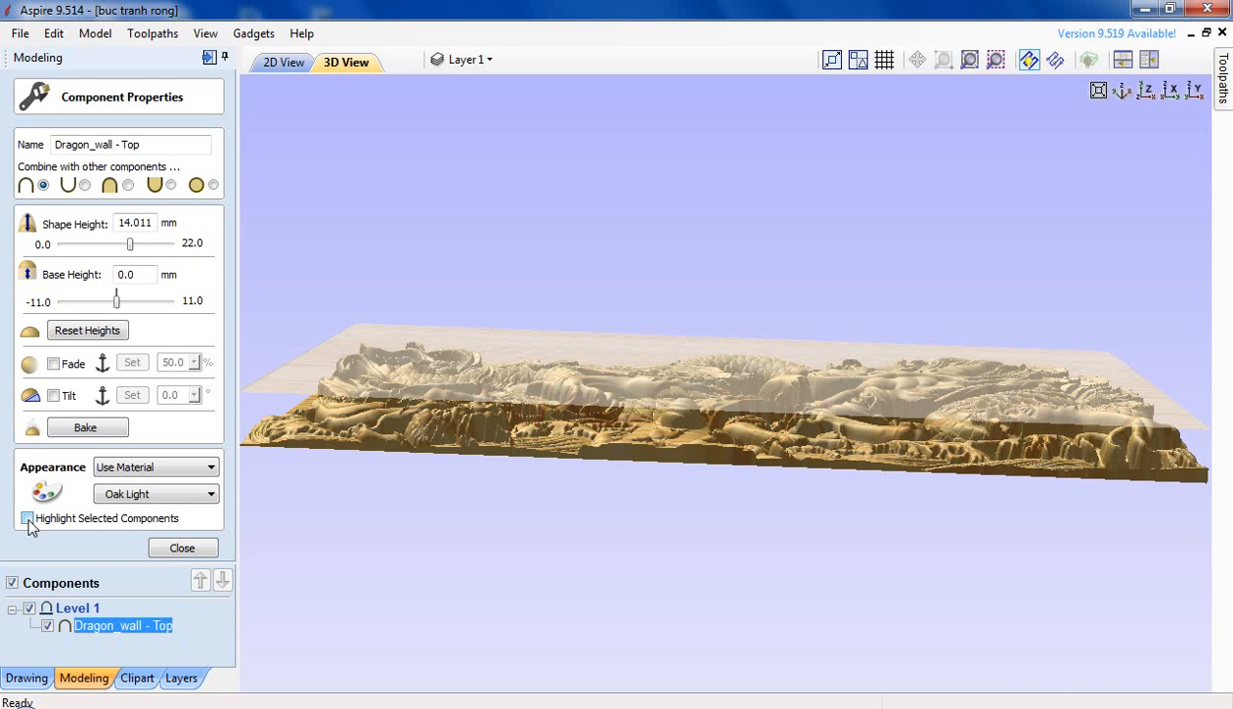
{"action": "left_click", "coordinate": [28, 519]}
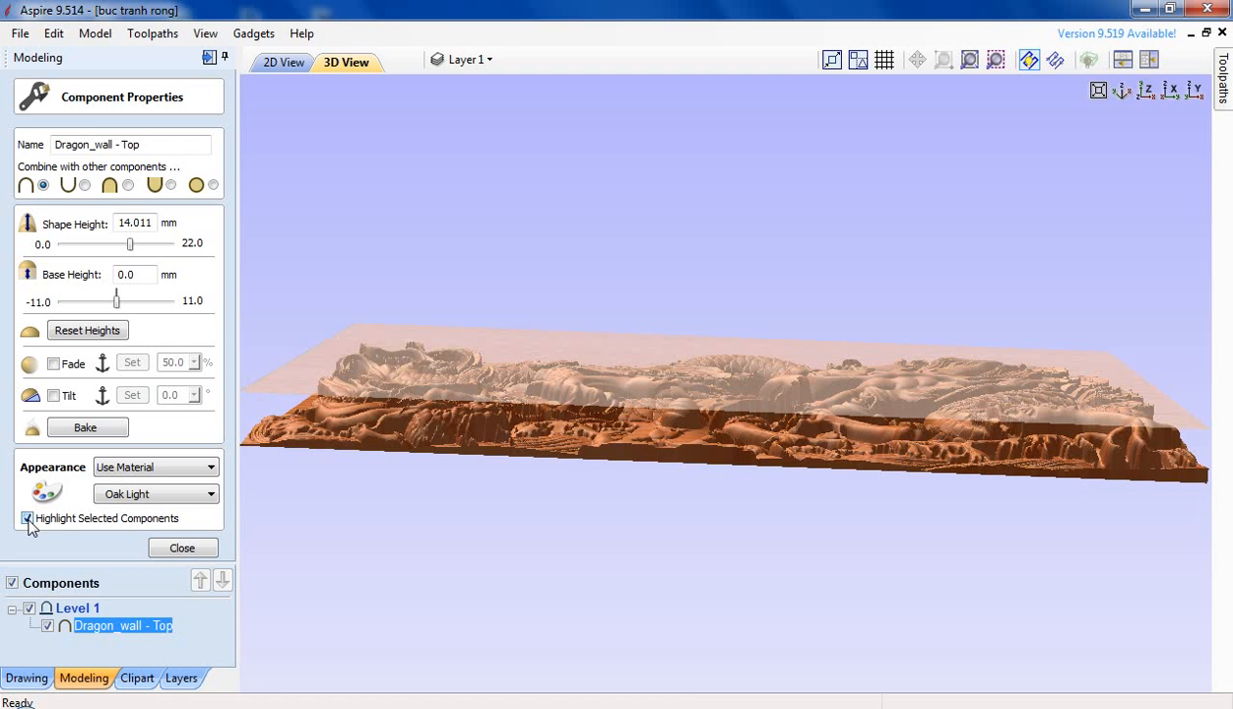
{"action": "left_click", "coordinate": [153, 469]}
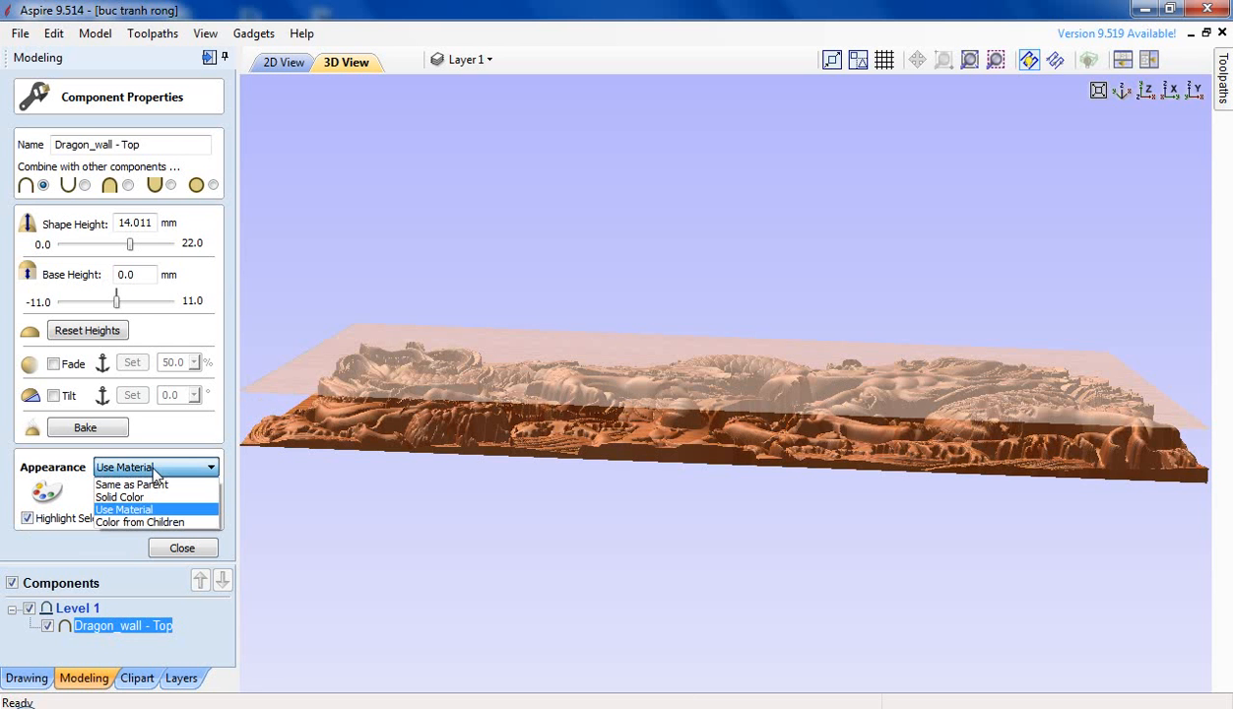
{"action": "left_click", "coordinate": [148, 485]}
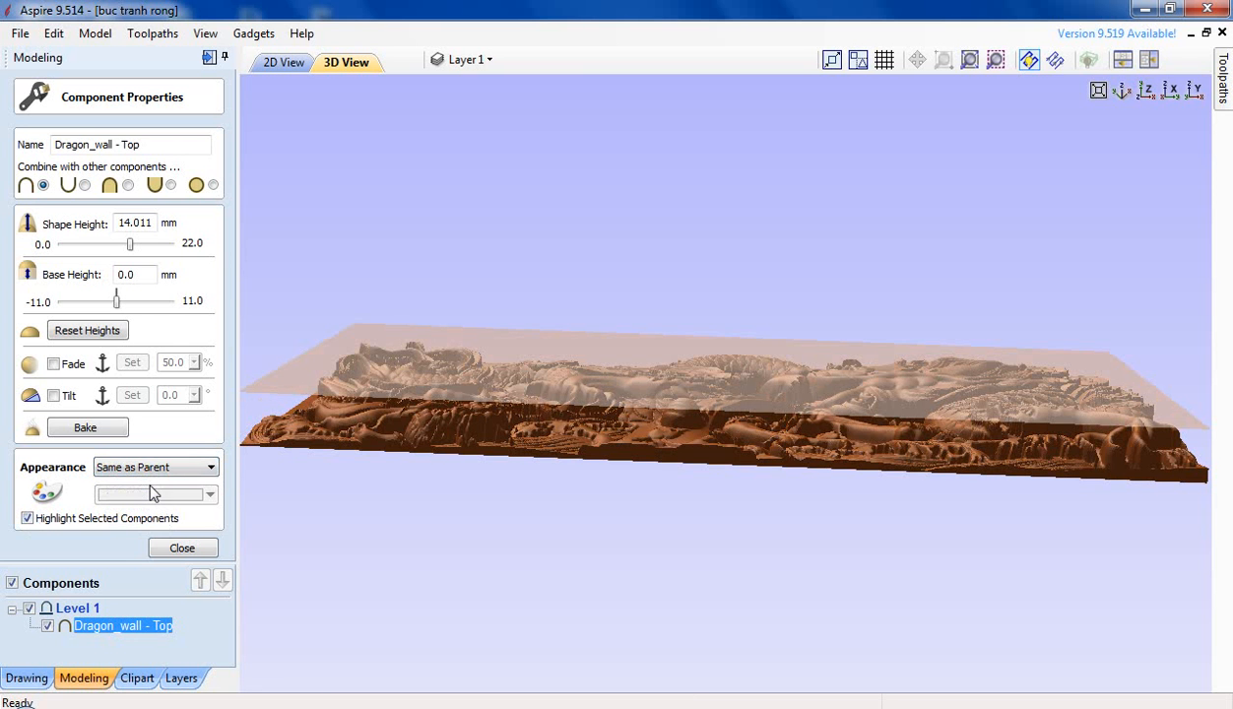
{"action": "left_click", "coordinate": [152, 465]}
{"action": "left_click", "coordinate": [148, 507]}
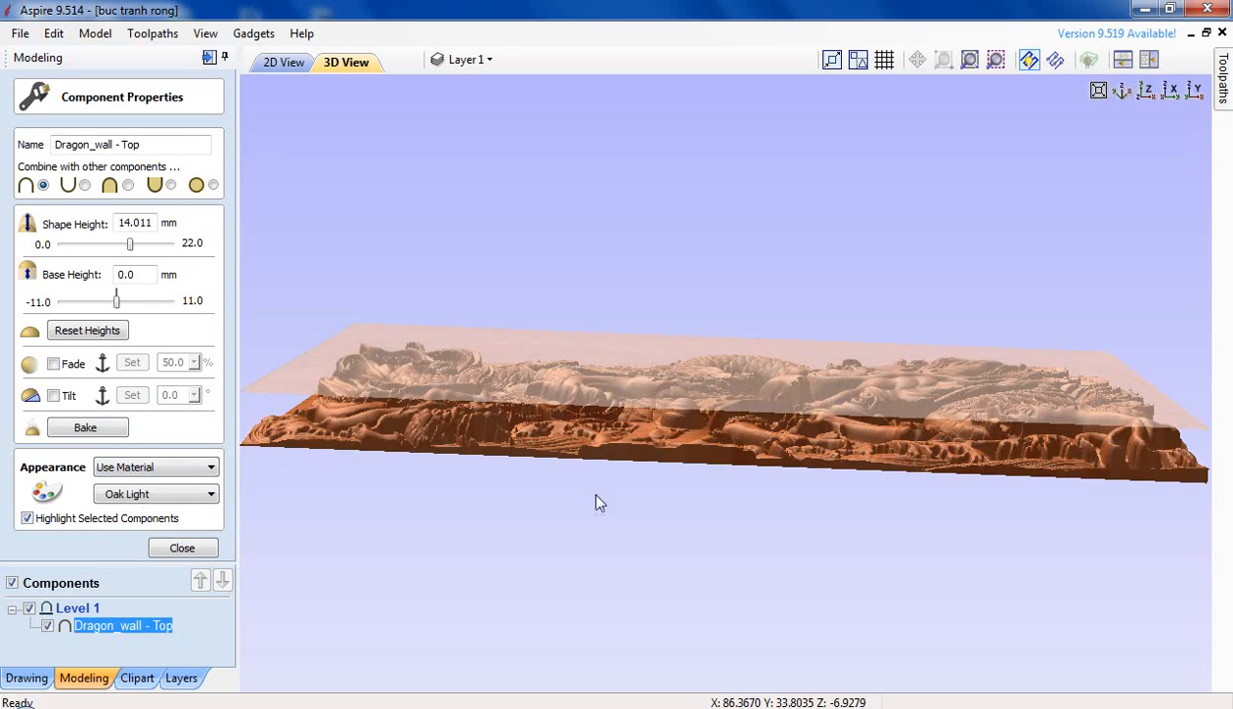
{"action": "left_click_drag", "start_coordinate": [591, 502], "coordinate": [727, 488]}
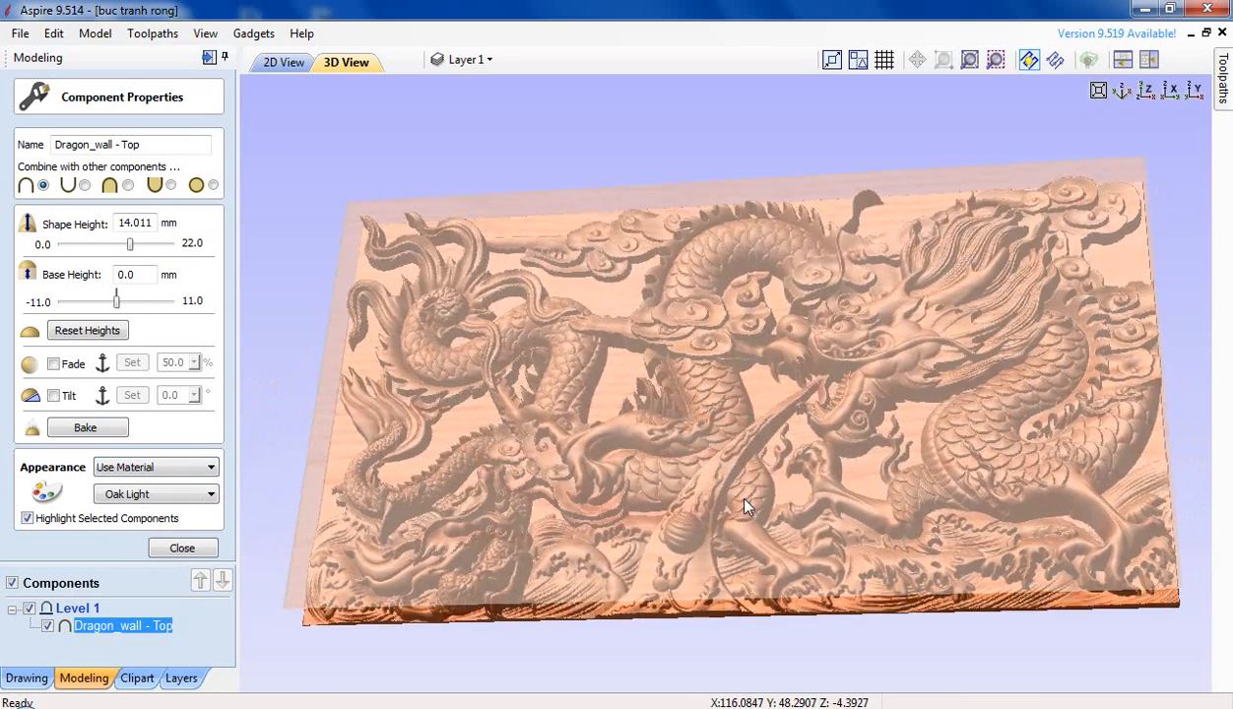
{"action": "mouse_move", "coordinate": [511, 461]}
{"action": "left_mouse_down"}
{"action": "mouse_move", "coordinate": [531, 393]}
{"action": "mouse_move", "coordinate": [509, 439]}
{"action": "left_mouse_up"}
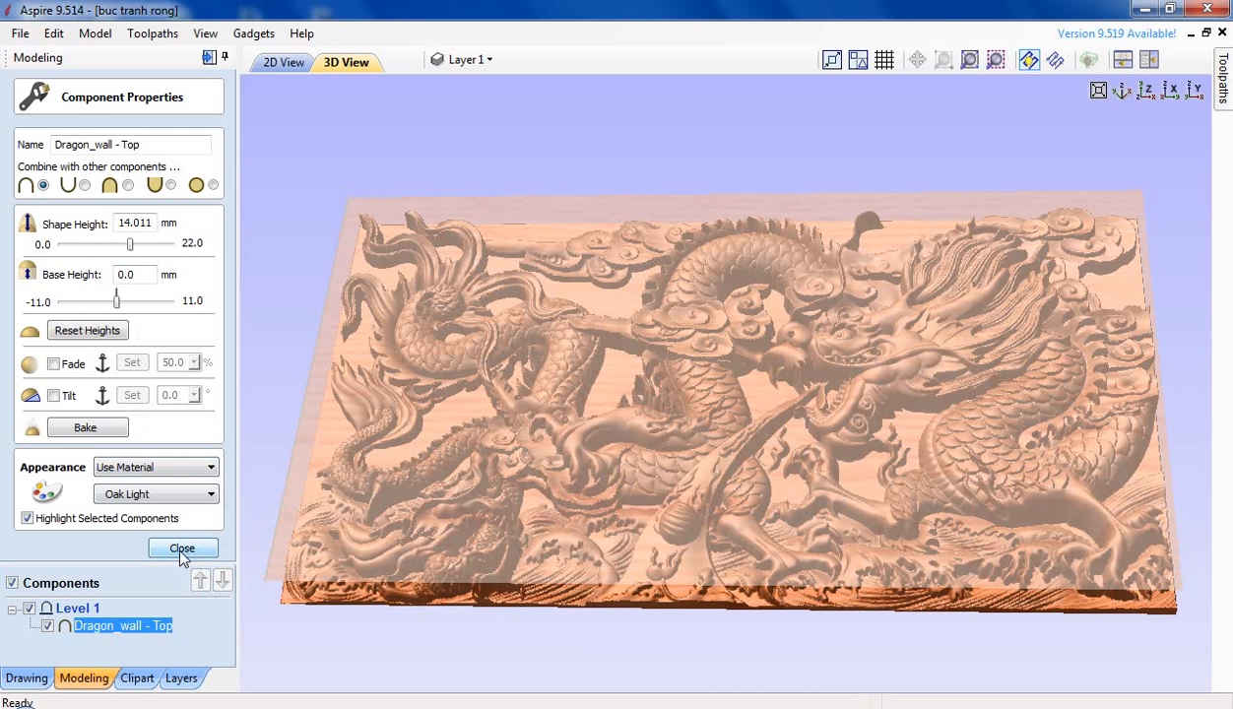
{"action": "left_click", "coordinate": [182, 549]}
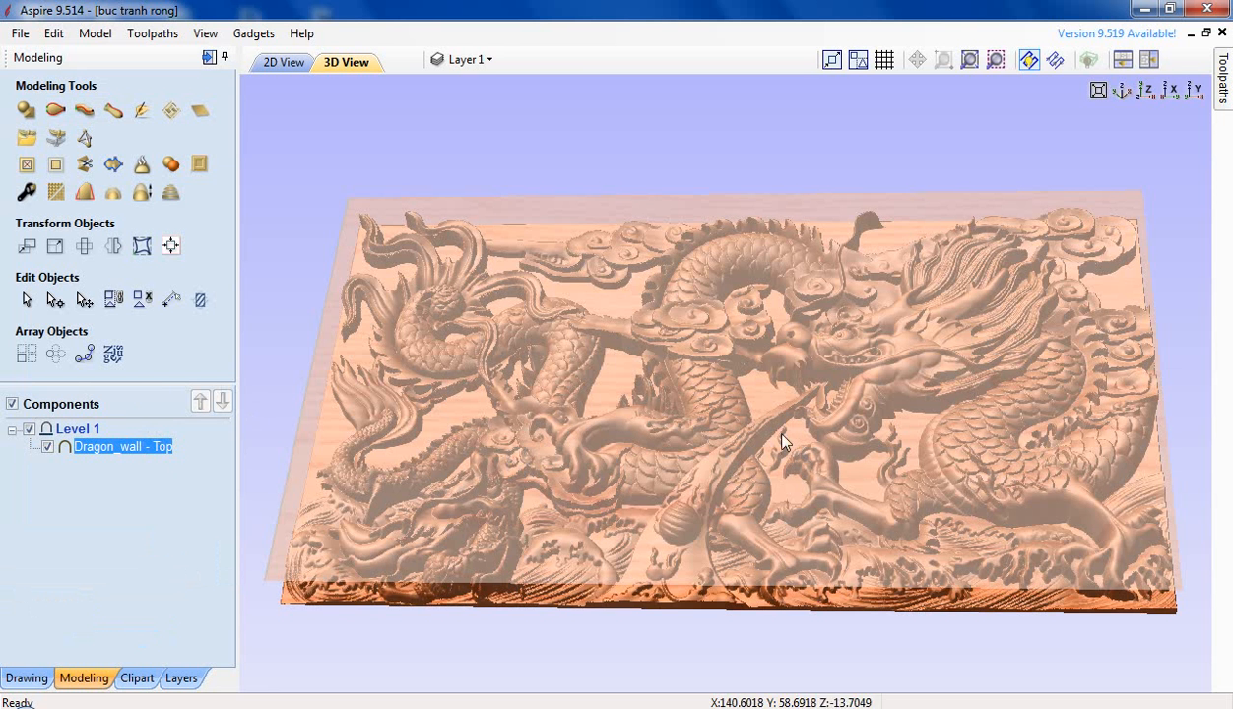
Keep the toolpath operations permanently displayed beside the 3D model.
{"action": "mouse_move", "coordinate": [1202, 78]}
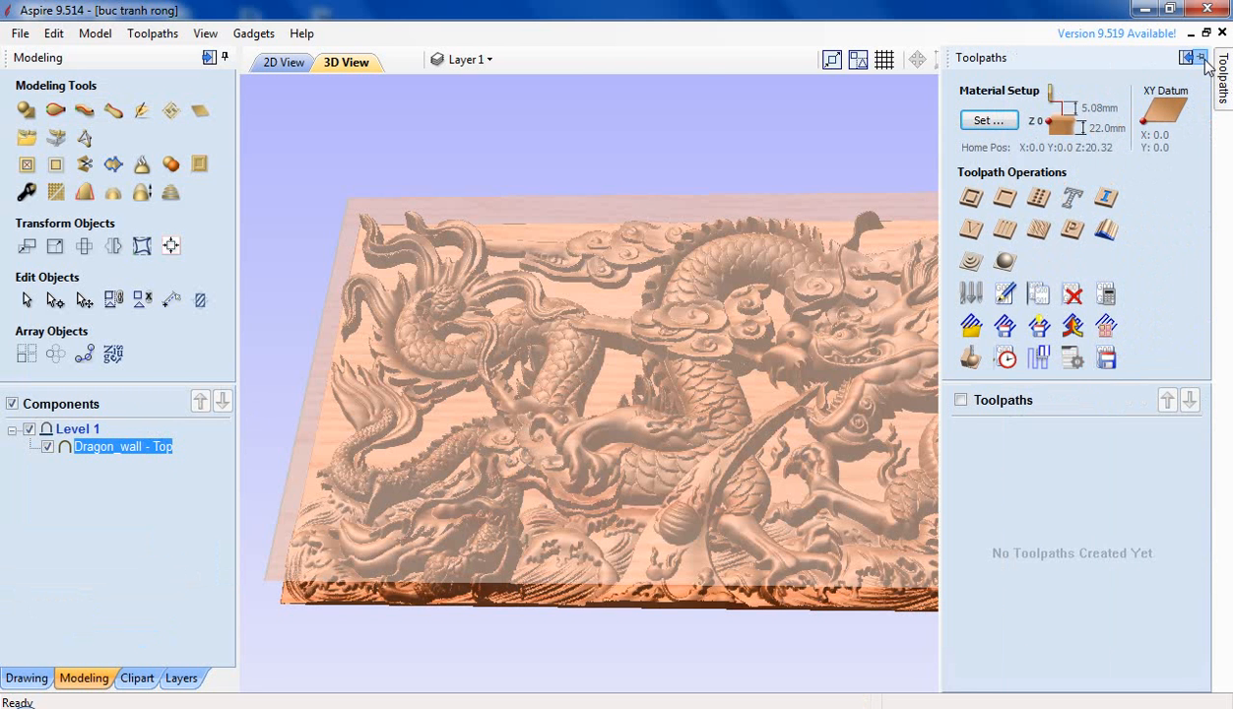
{"action": "left_click", "coordinate": [1200, 57]}
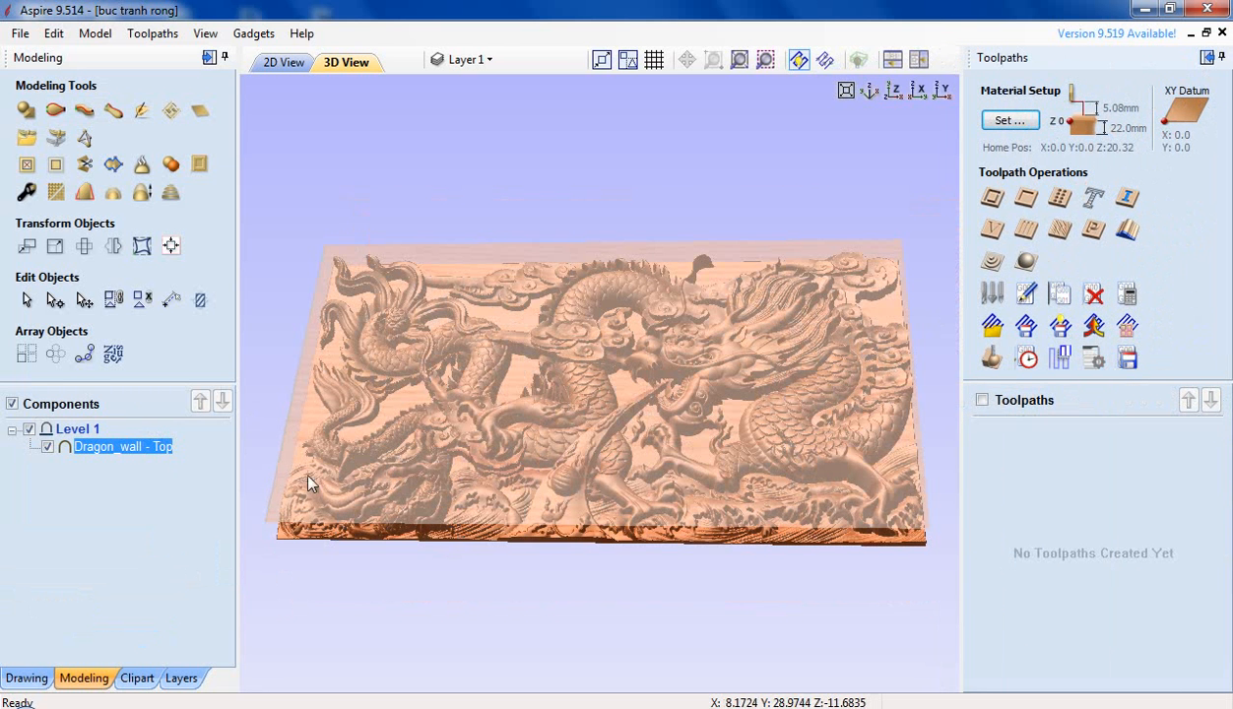
{"action": "left_click_drag", "start_coordinate": [300, 451], "coordinate": [693, 345]}
{"action": "left_click_drag", "start_coordinate": [380, 455], "coordinate": [385, 484]}
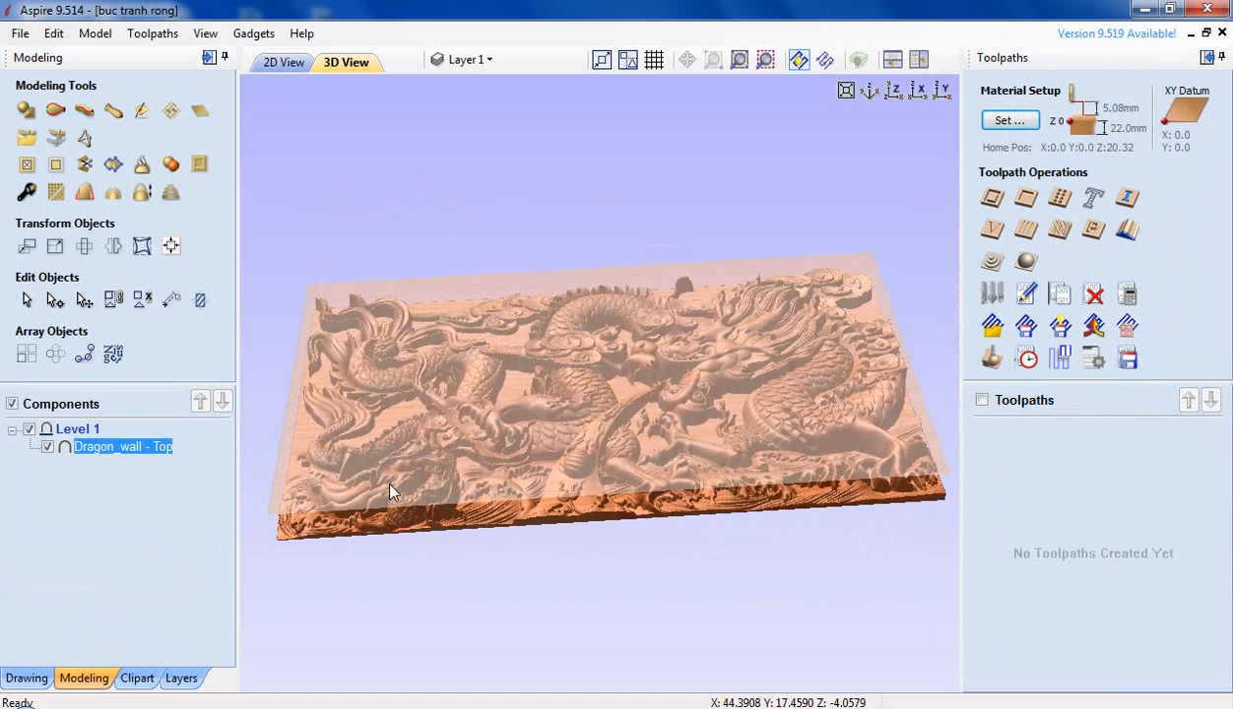
Review the Dragon_wall component's properties and available materials, switching its visibility off and back on.
{"action": "mouse_move", "coordinate": [120, 455]}
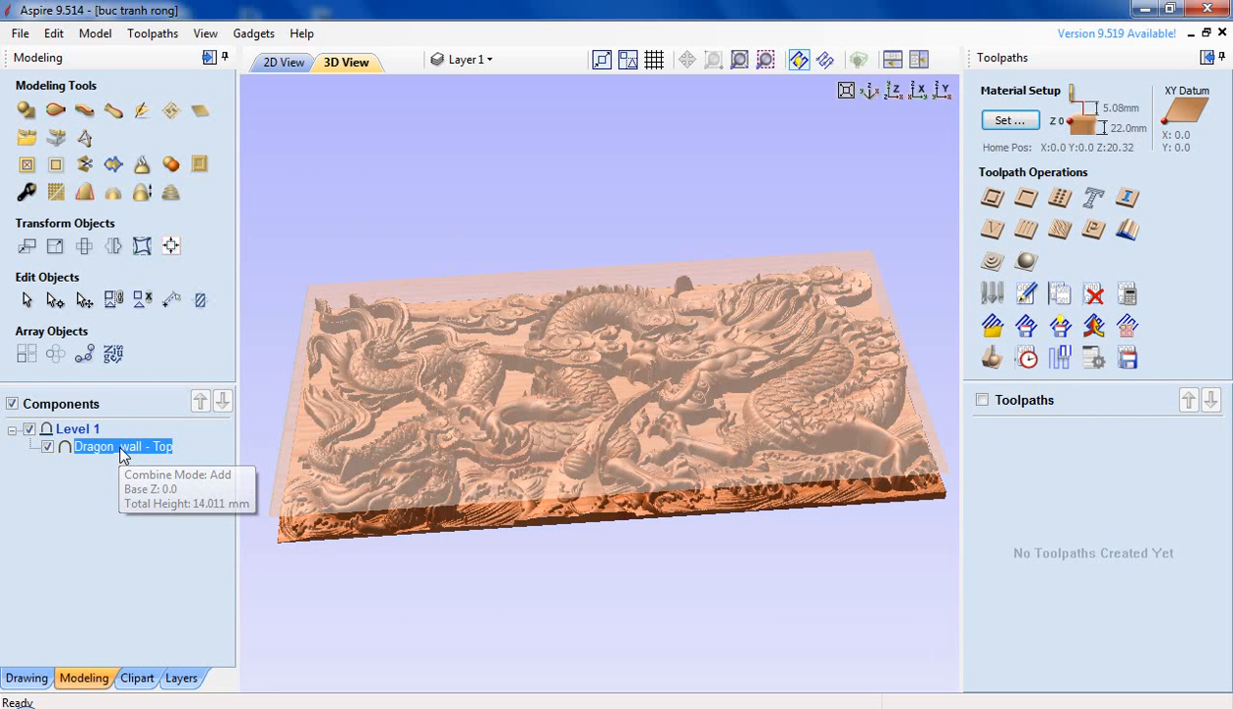
{"action": "double_click", "coordinate": [120, 447]}
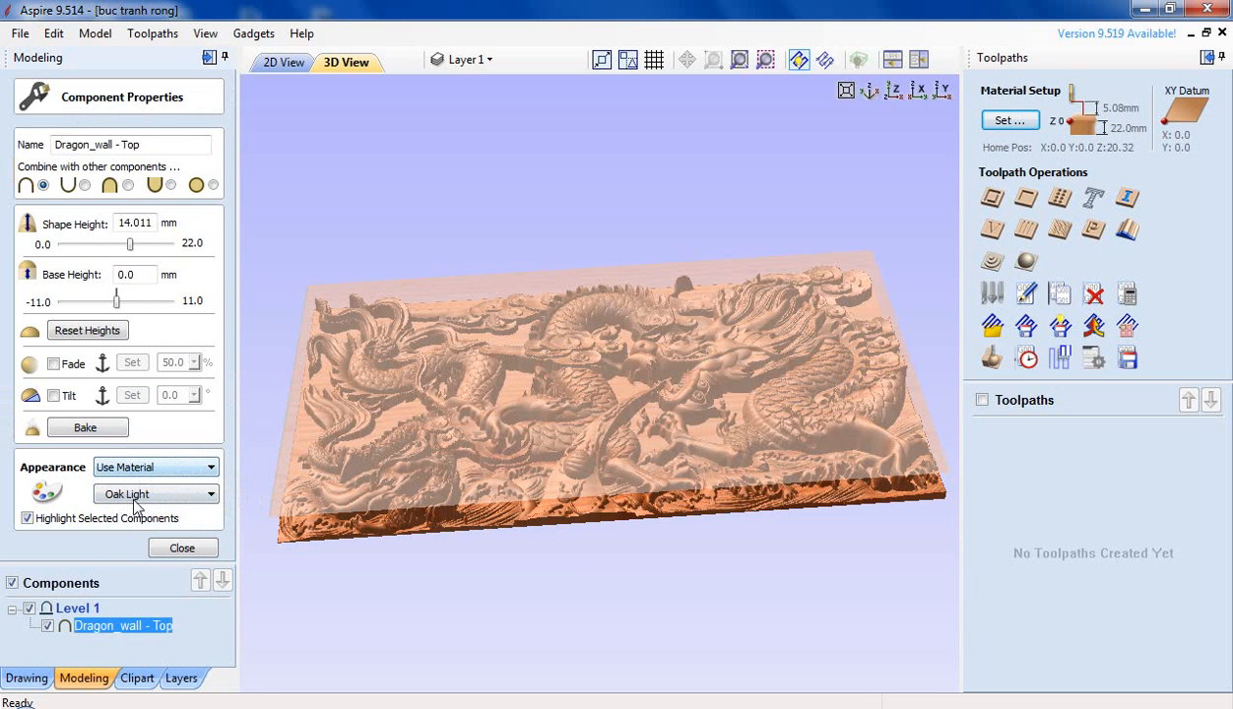
{"action": "left_click", "coordinate": [47, 629]}
{"action": "left_click", "coordinate": [48, 628]}
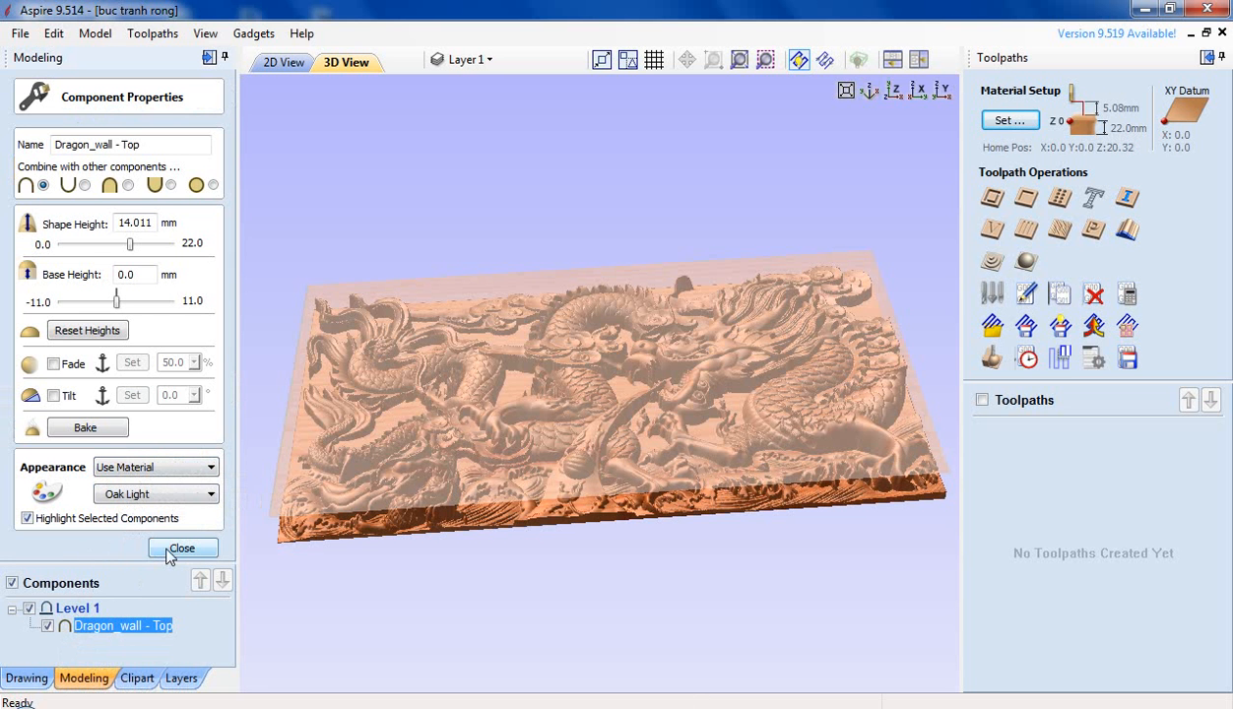
{"action": "left_click", "coordinate": [144, 496]}
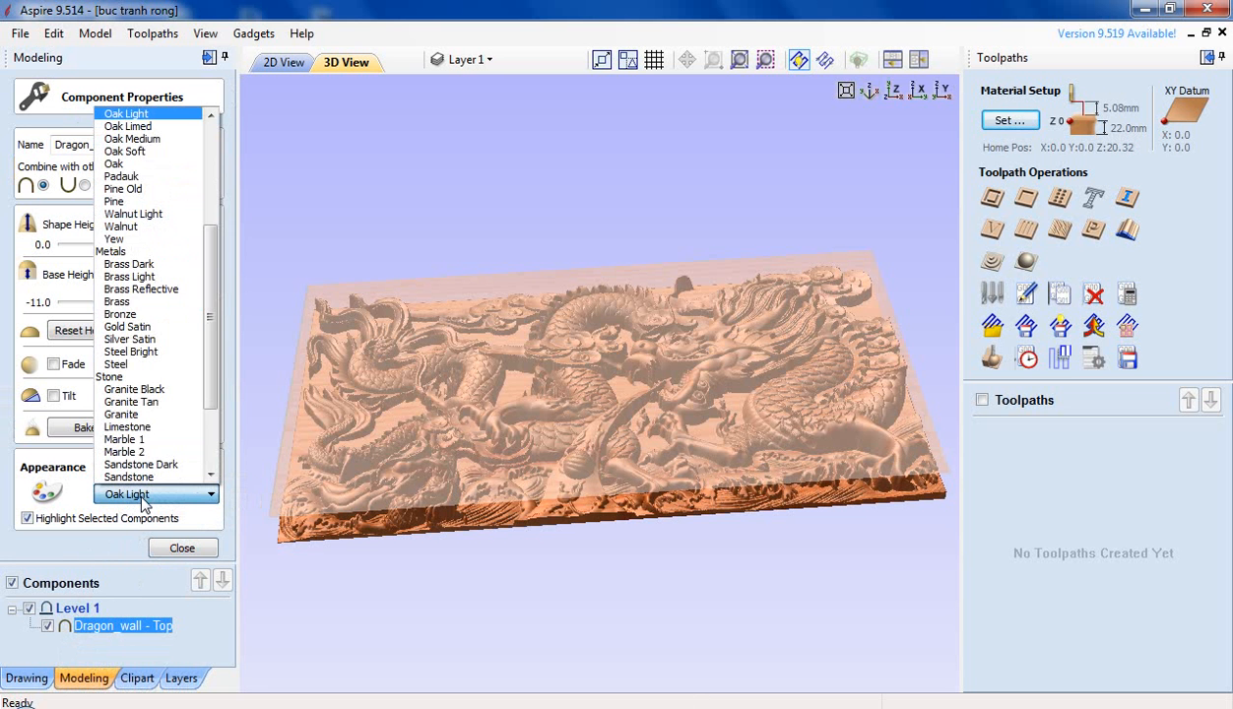
{"action": "left_click", "coordinate": [144, 500]}
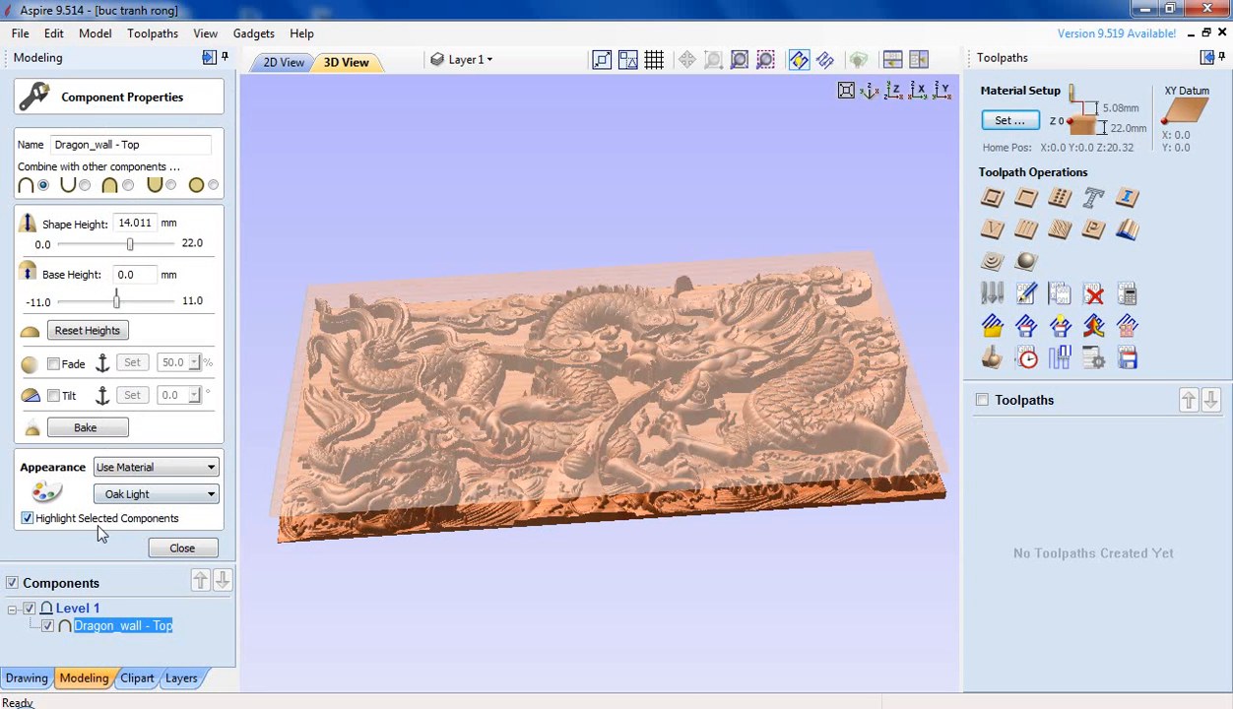
{"action": "left_click", "coordinate": [183, 549]}
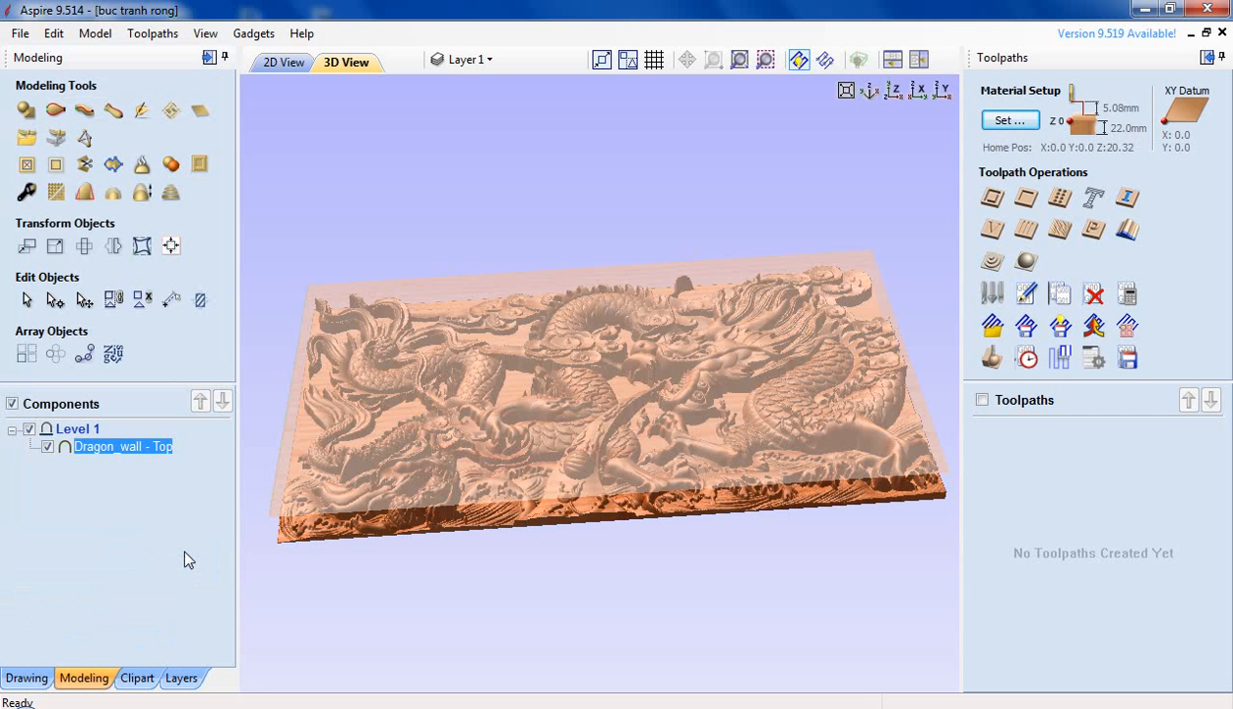
{"action": "left_click_drag", "start_coordinate": [495, 392], "coordinate": [531, 292]}
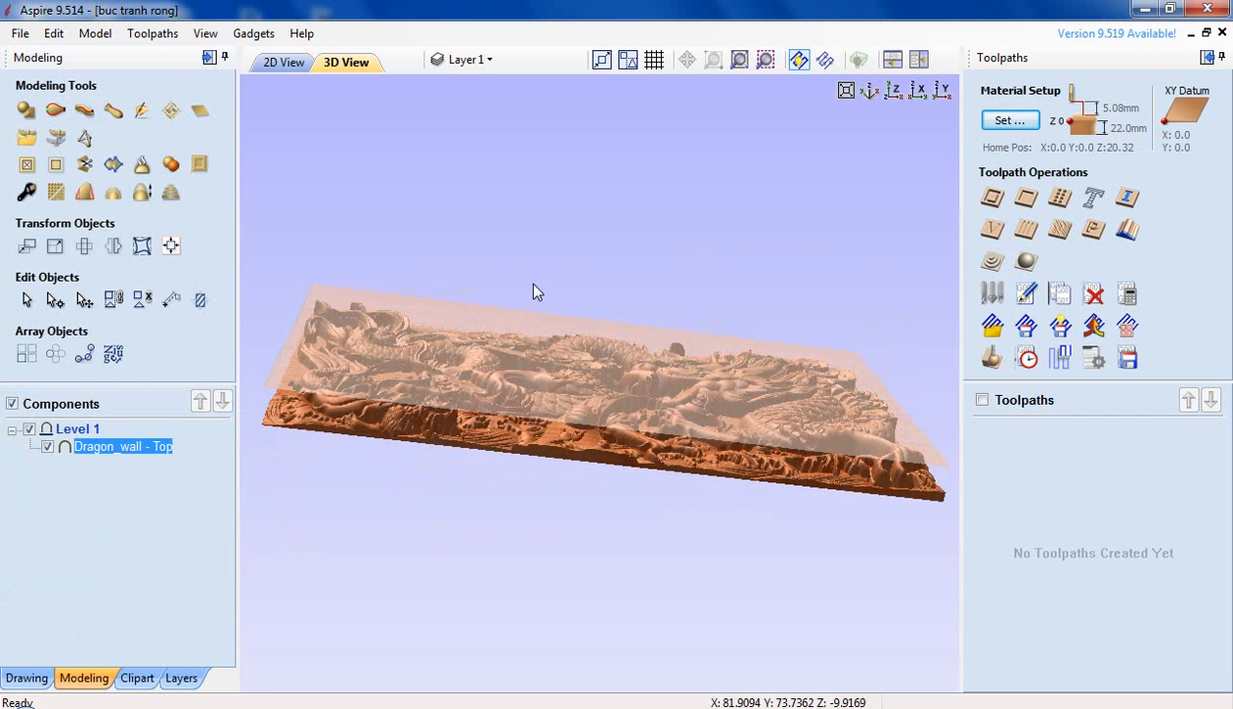
{"action": "left_click_drag", "start_coordinate": [485, 333], "coordinate": [519, 422]}
{"action": "scroll", "coordinate": [658, 423], "scroll_direction": "up", "scroll_amount": 5}
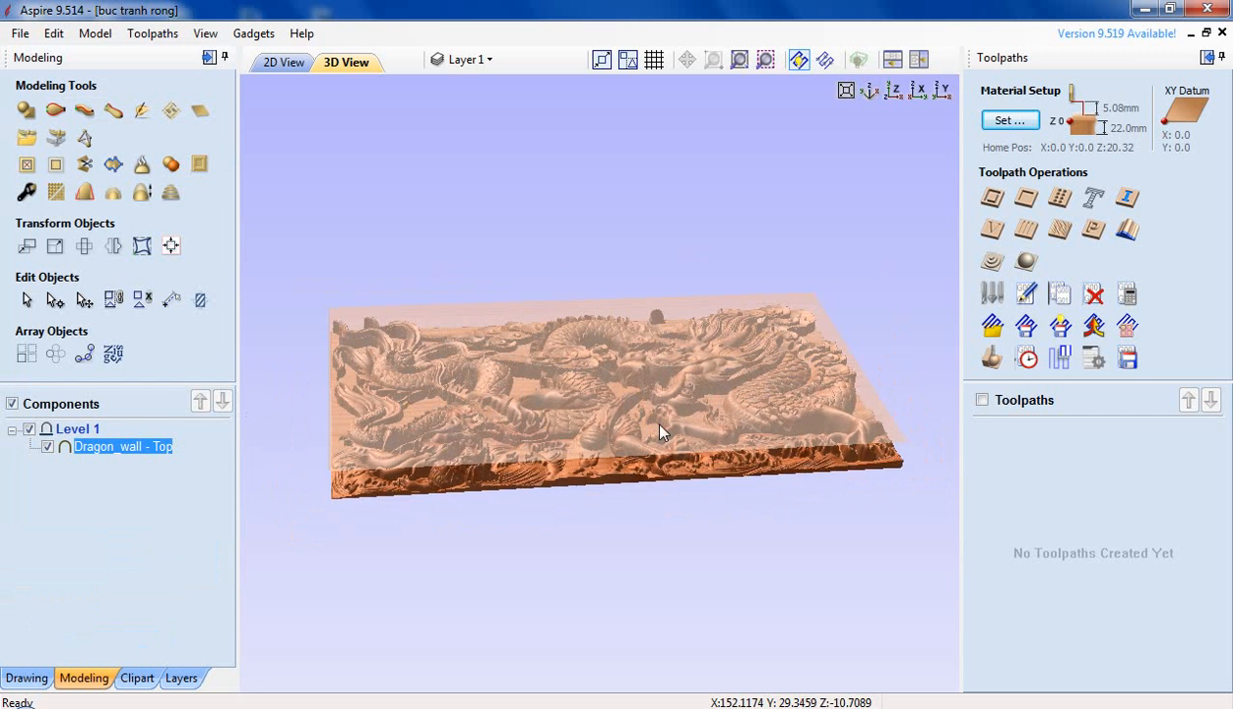
Examine the dragon relief's surface detail and depth in the 3D view from several angles and zoom levels.
{"action": "left_click_drag", "start_coordinate": [659, 421], "coordinate": [625, 520]}
{"action": "scroll", "coordinate": [670, 412], "scroll_direction": "down", "scroll_amount": 5}
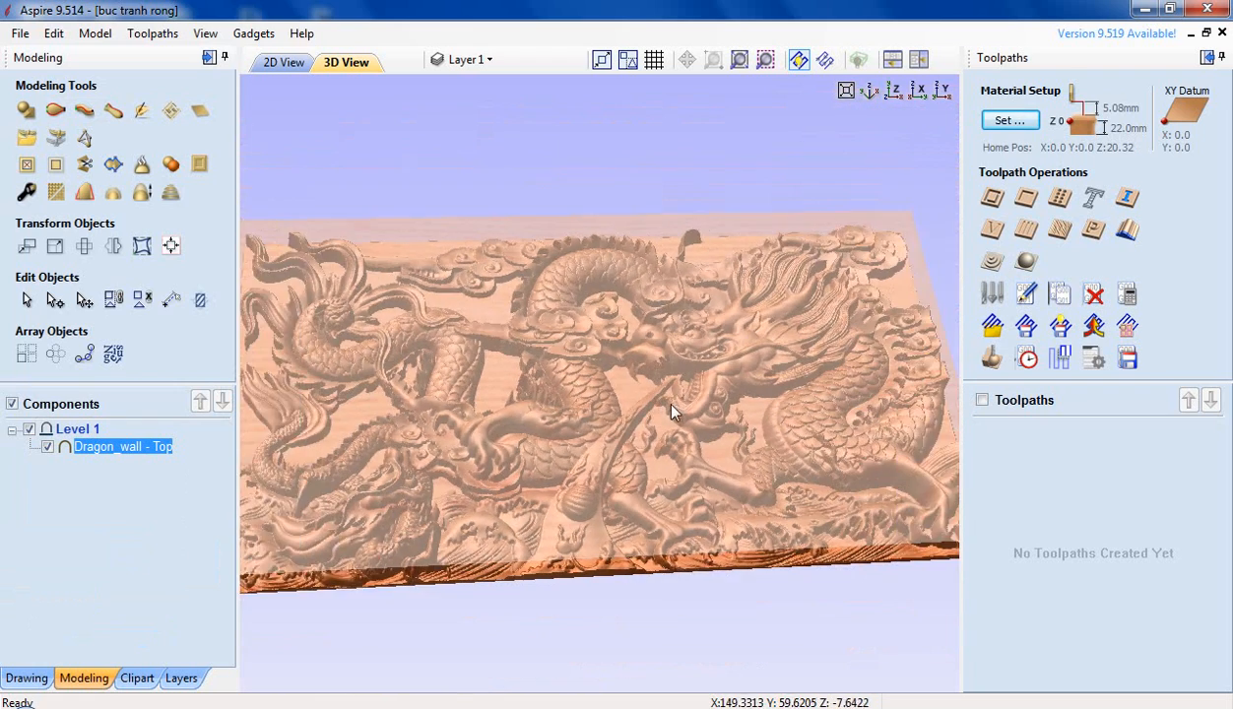
{"action": "left_click_drag", "start_coordinate": [670, 413], "coordinate": [536, 491]}
{"action": "scroll", "coordinate": [611, 422], "scroll_direction": "down", "scroll_amount": 2}
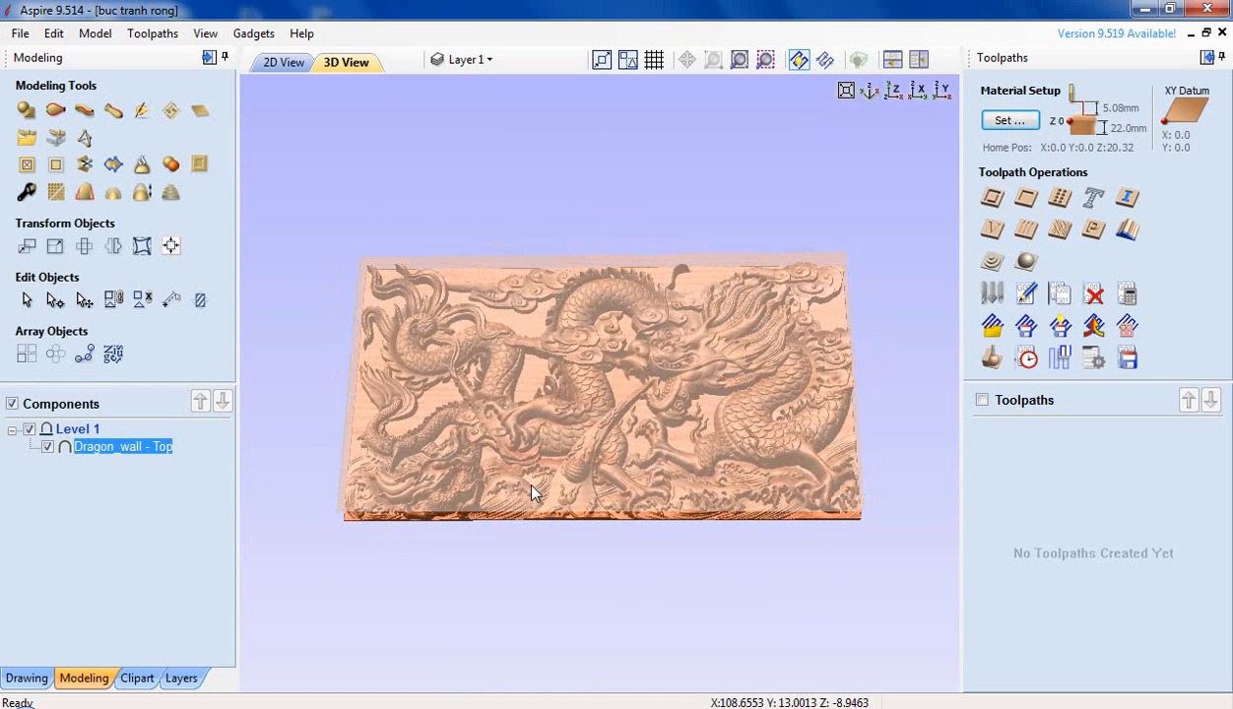
{"action": "left_click_drag", "start_coordinate": [611, 436], "coordinate": [658, 409]}
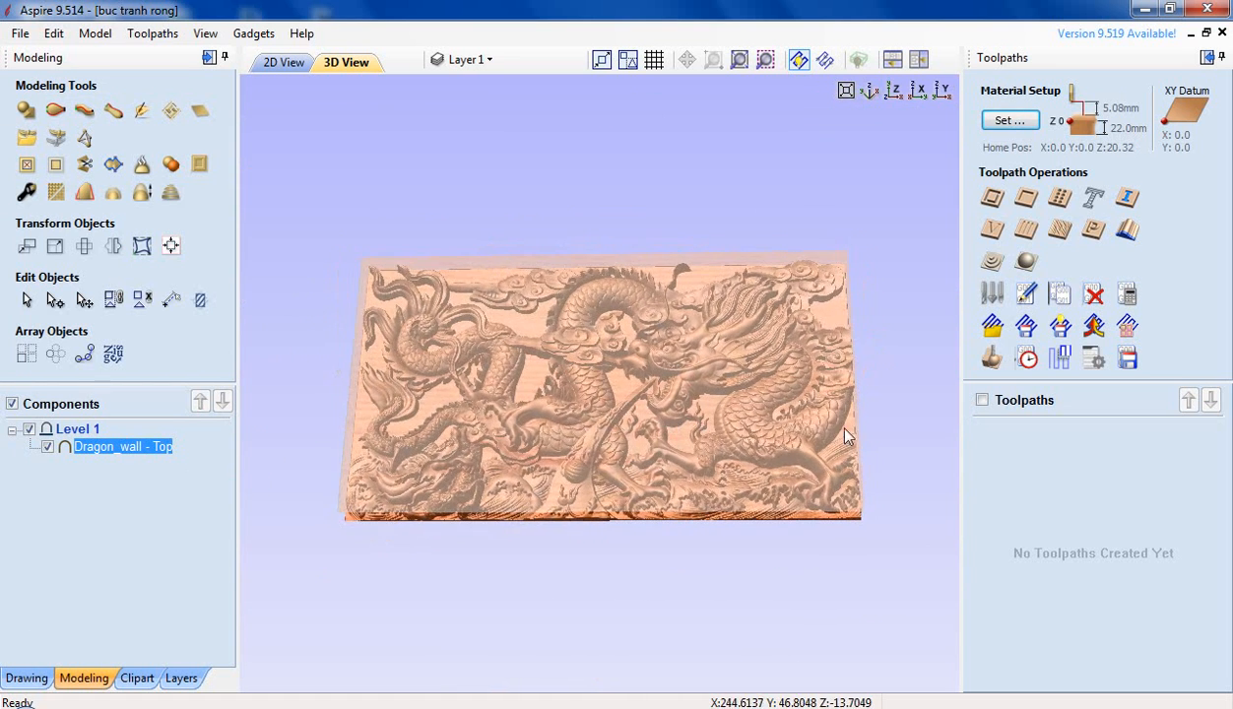
{"action": "scroll", "coordinate": [668, 442], "scroll_direction": "up", "scroll_amount": 5}
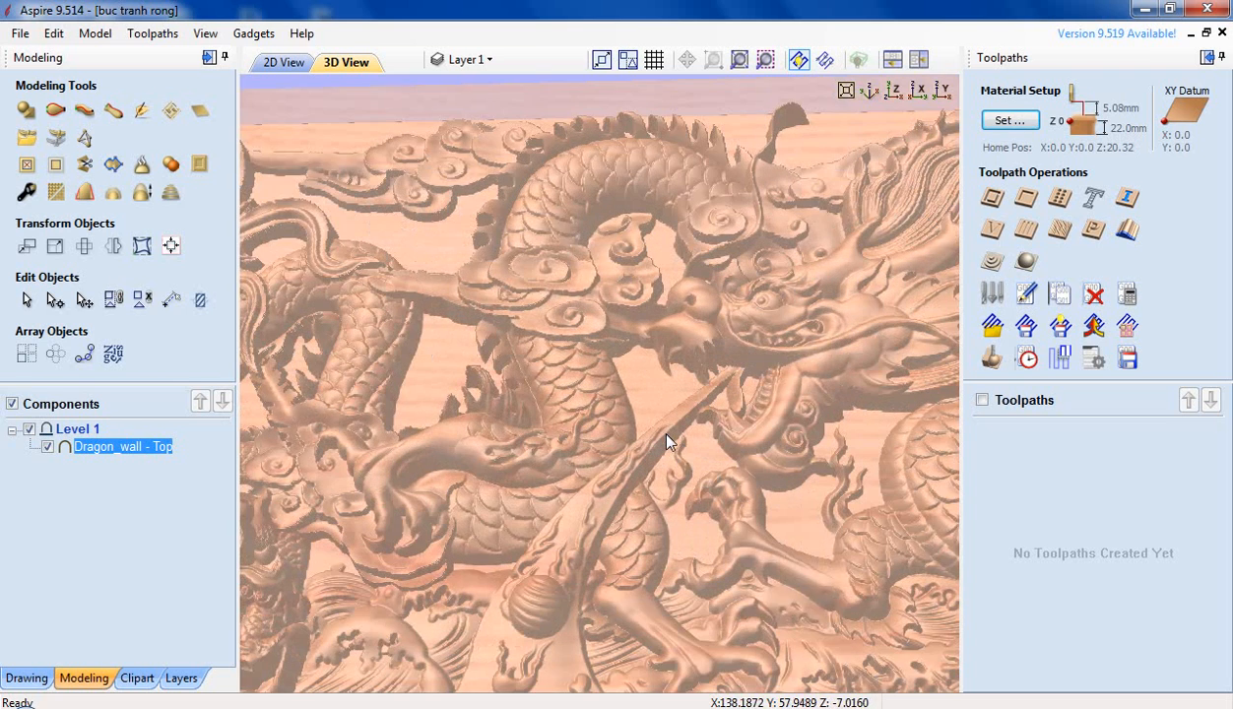
{"action": "scroll", "coordinate": [672, 453], "scroll_direction": "down", "scroll_amount": 3}
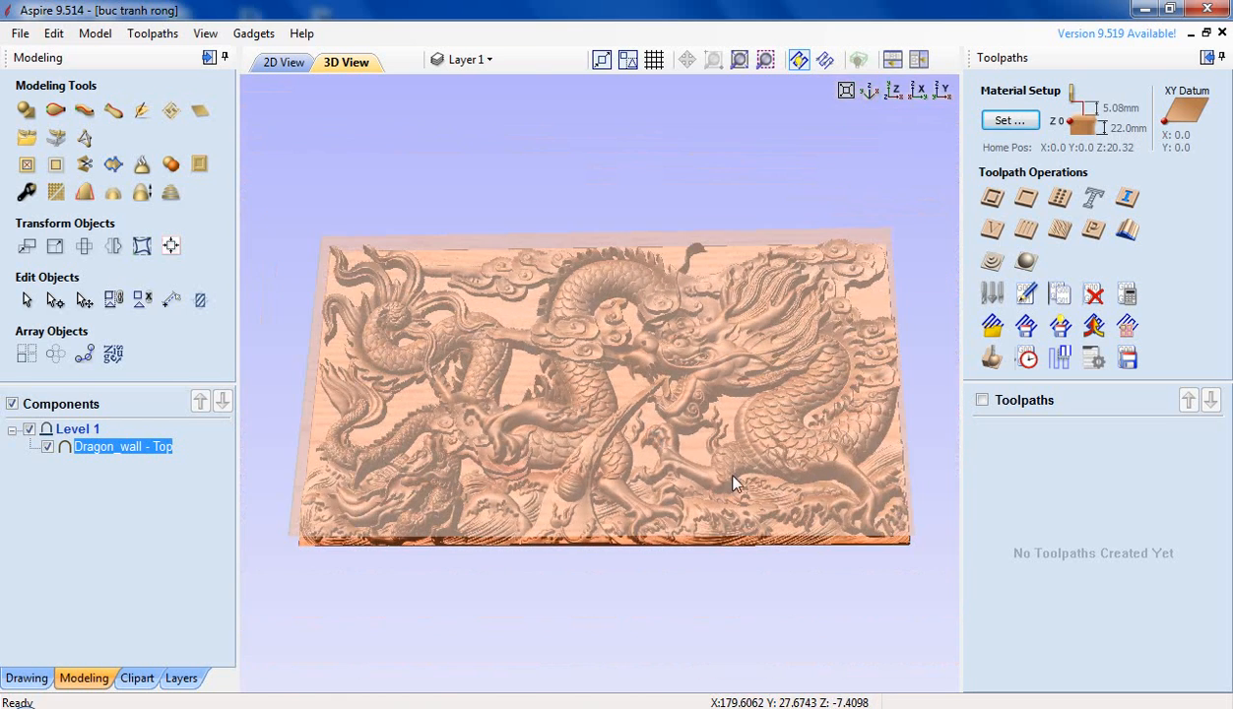
{"action": "scroll", "coordinate": [726, 456], "scroll_direction": "up", "scroll_amount": 2}
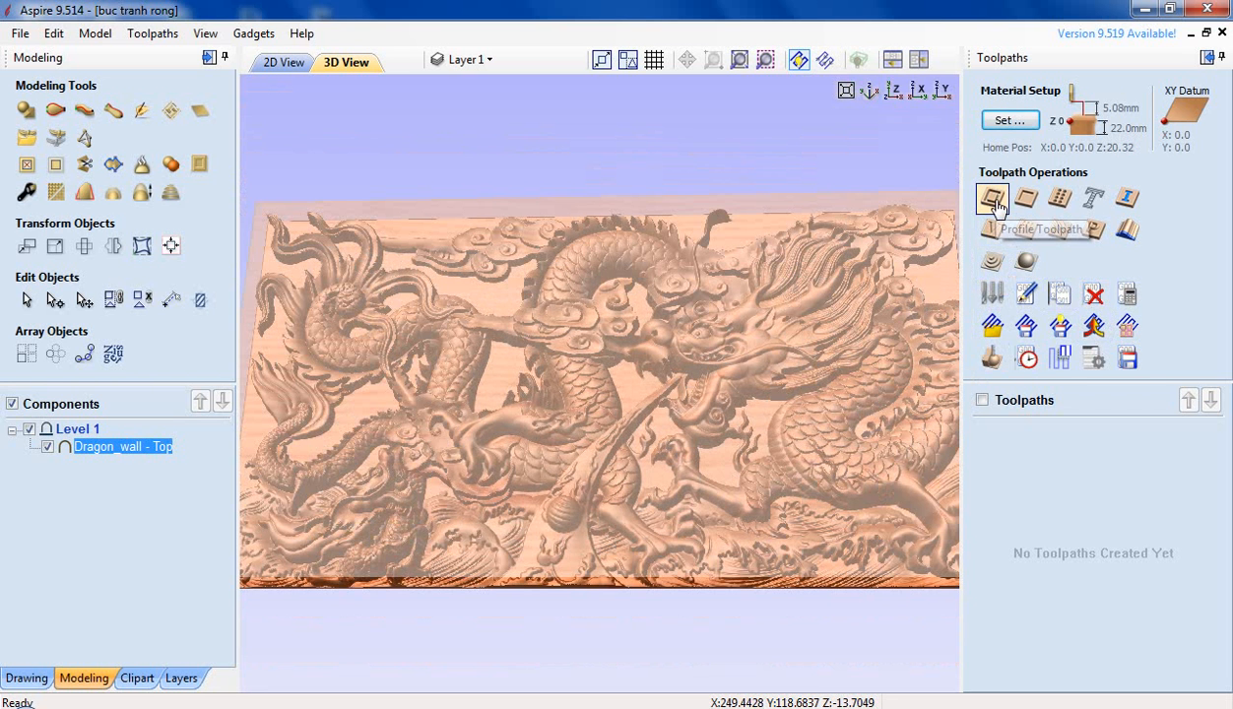
{"action": "scroll", "coordinate": [670, 316], "scroll_direction": "down", "scroll_amount": 3}
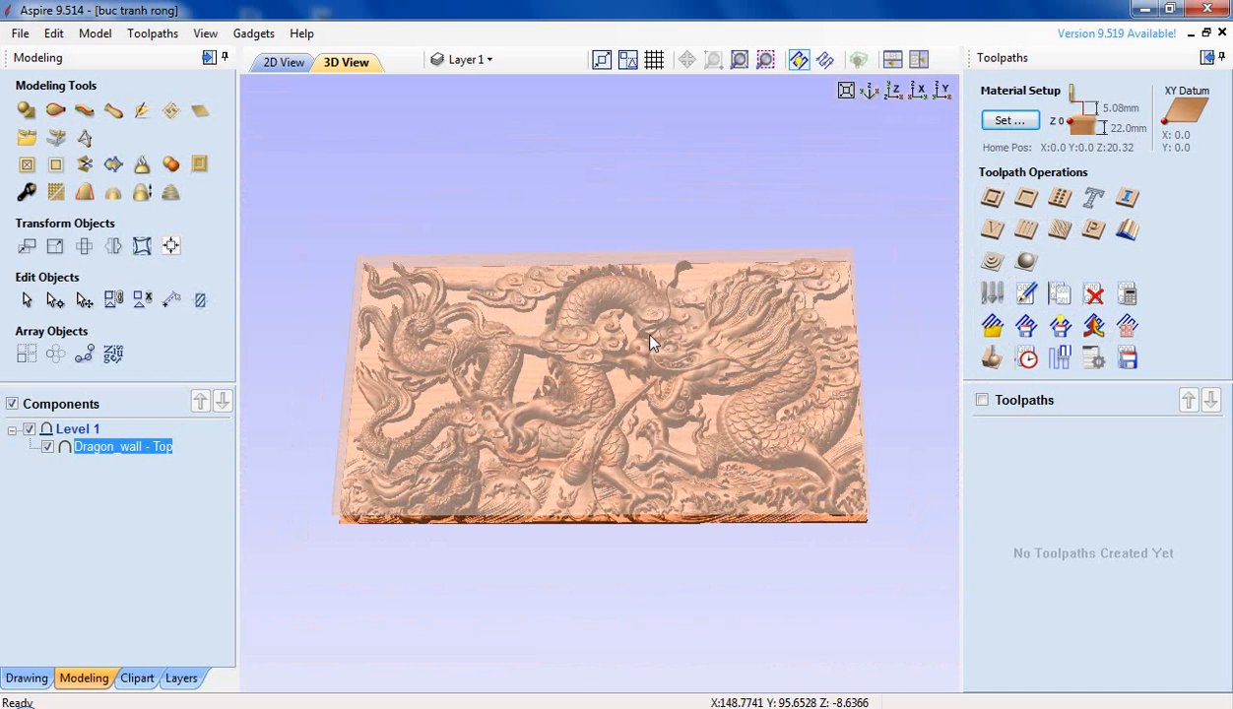
Draw a square-cornered rectangle 250 mm wide and 138 mm high around the dragon relief in the 2D view.
{"action": "left_click", "coordinate": [294, 67]}
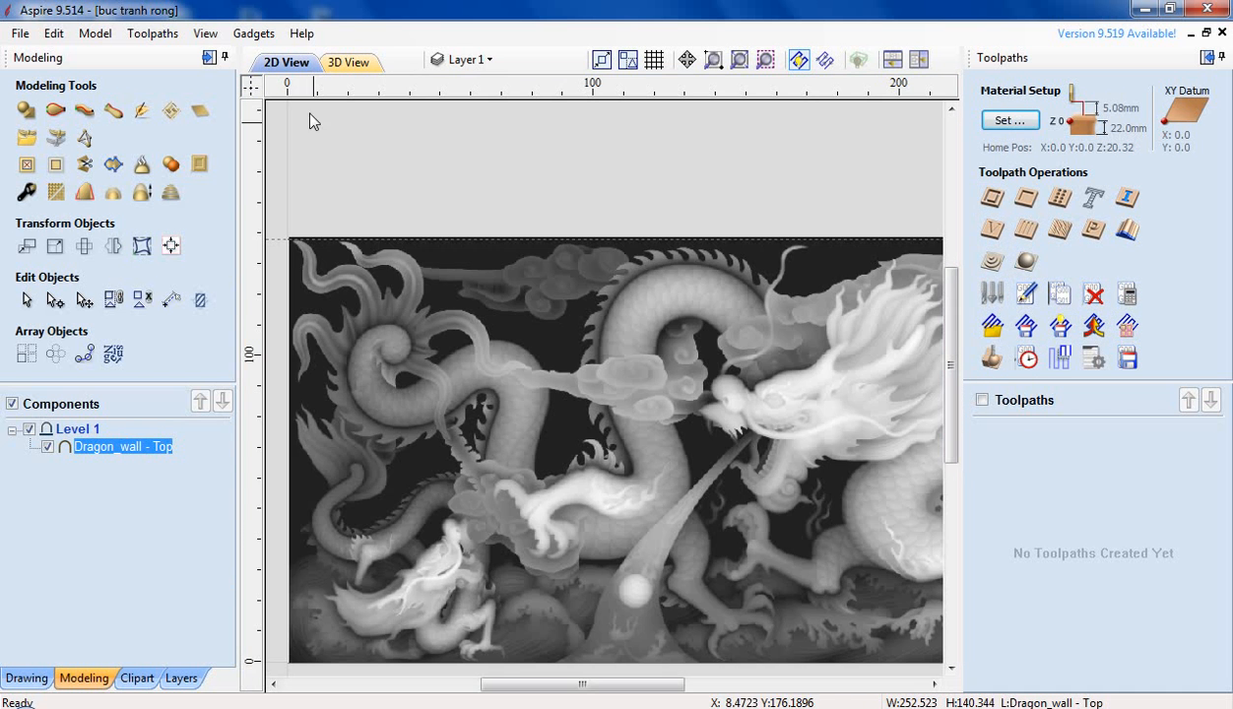
{"action": "scroll", "coordinate": [579, 359], "scroll_direction": "down", "scroll_amount": 3}
{"action": "scroll", "coordinate": [832, 516], "scroll_direction": "up", "scroll_amount": 1}
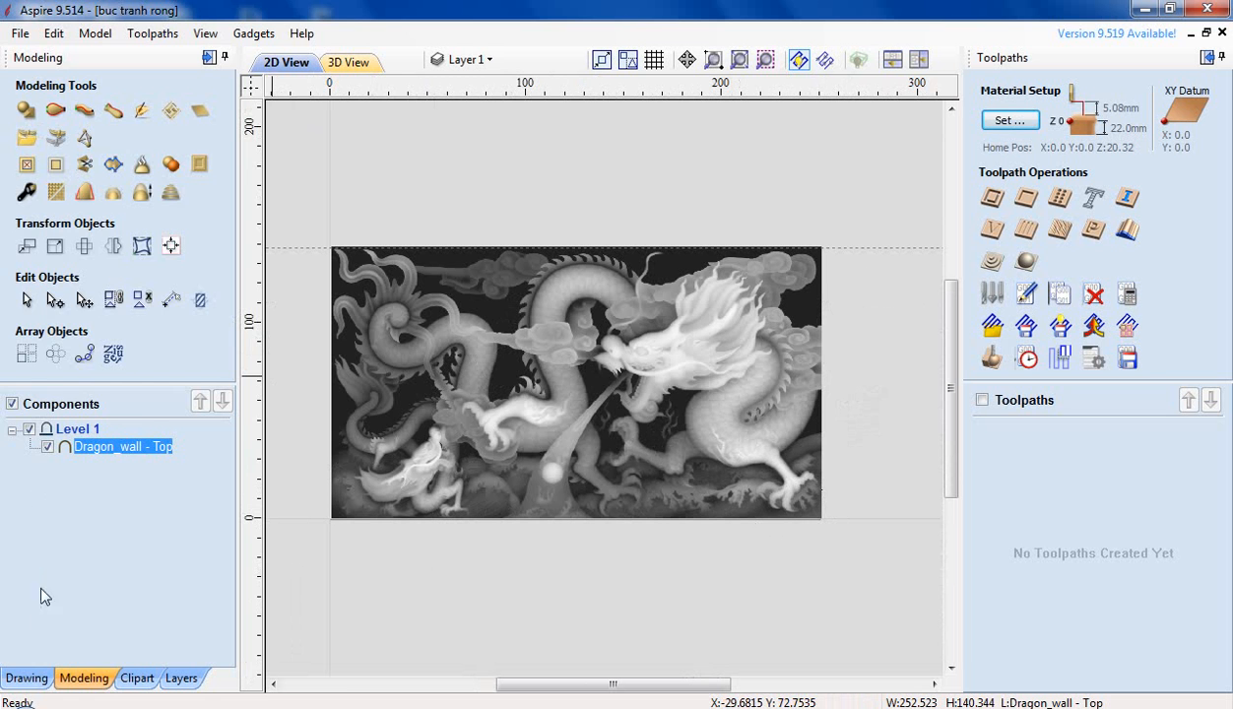
{"action": "left_click", "coordinate": [27, 678]}
{"action": "left_click", "coordinate": [84, 191]}
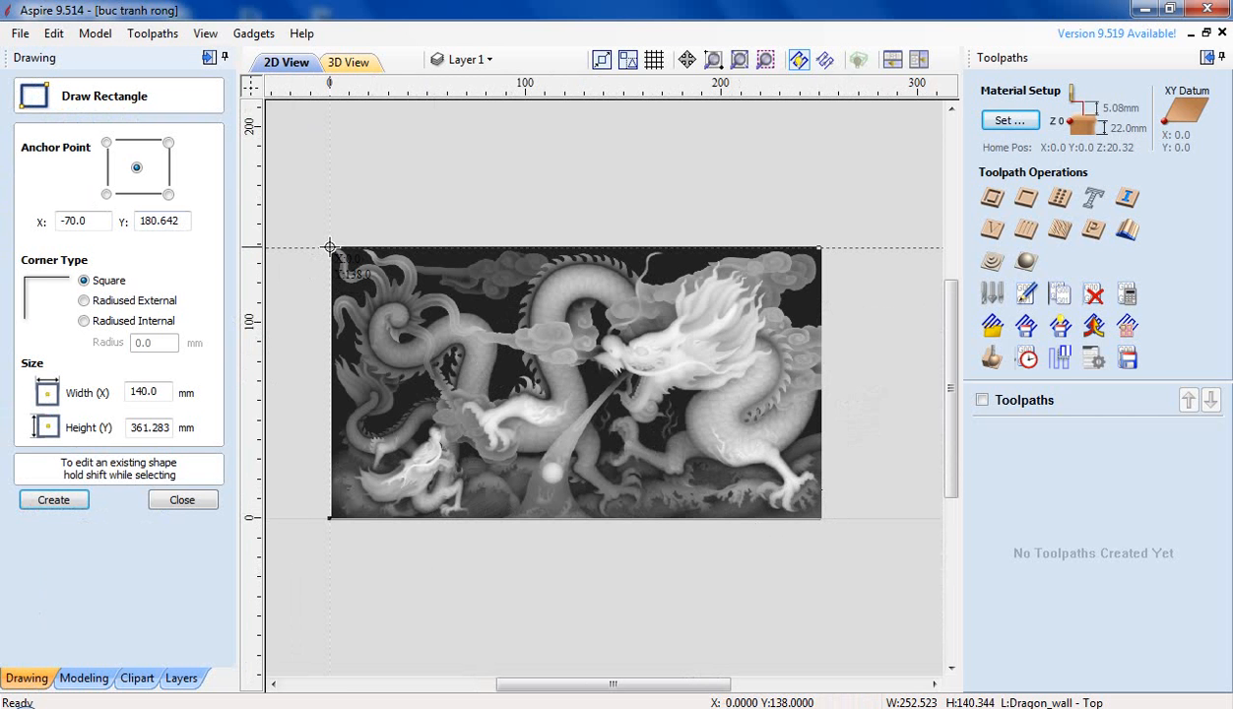
{"action": "left_click_drag", "start_coordinate": [330, 247], "coordinate": [824, 520]}
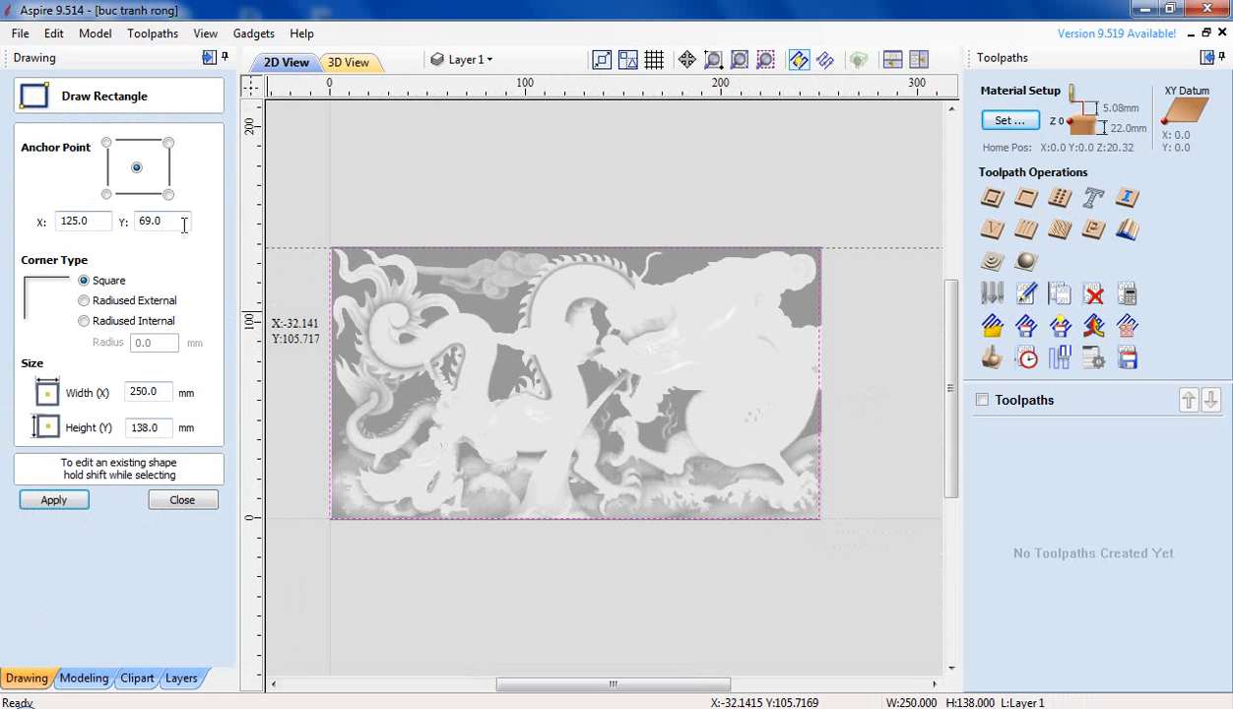
{"action": "left_click", "coordinate": [183, 501]}
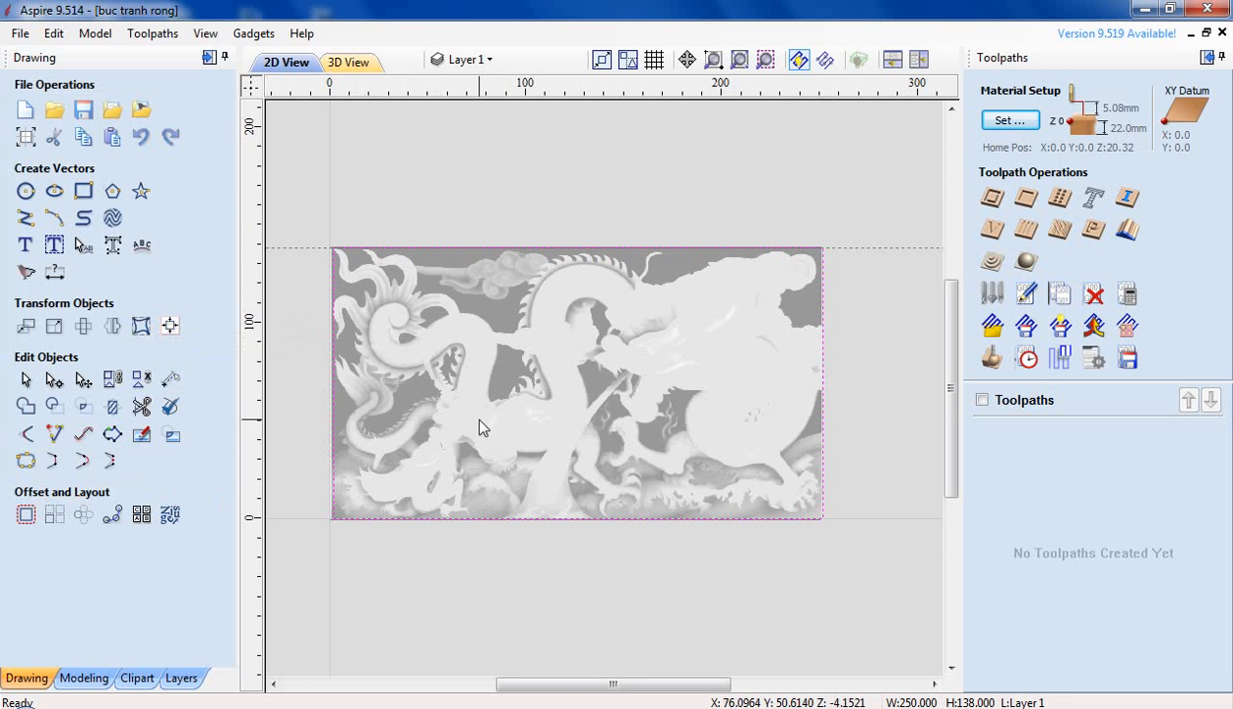
Examine how the rectangle fits the edges and corners of the dragon relief in the 2D view.
{"action": "scroll", "coordinate": [498, 427], "scroll_direction": "up", "scroll_amount": 5}
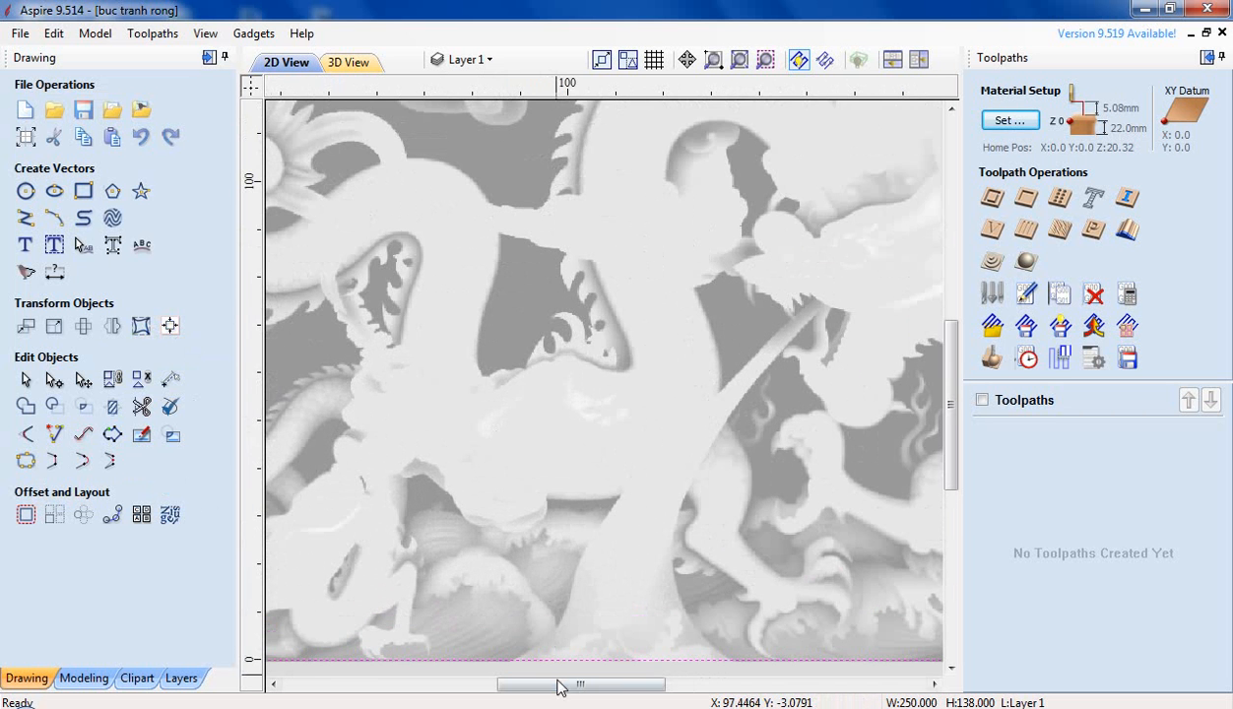
{"action": "left_click_drag", "start_coordinate": [559, 684], "coordinate": [486, 698]}
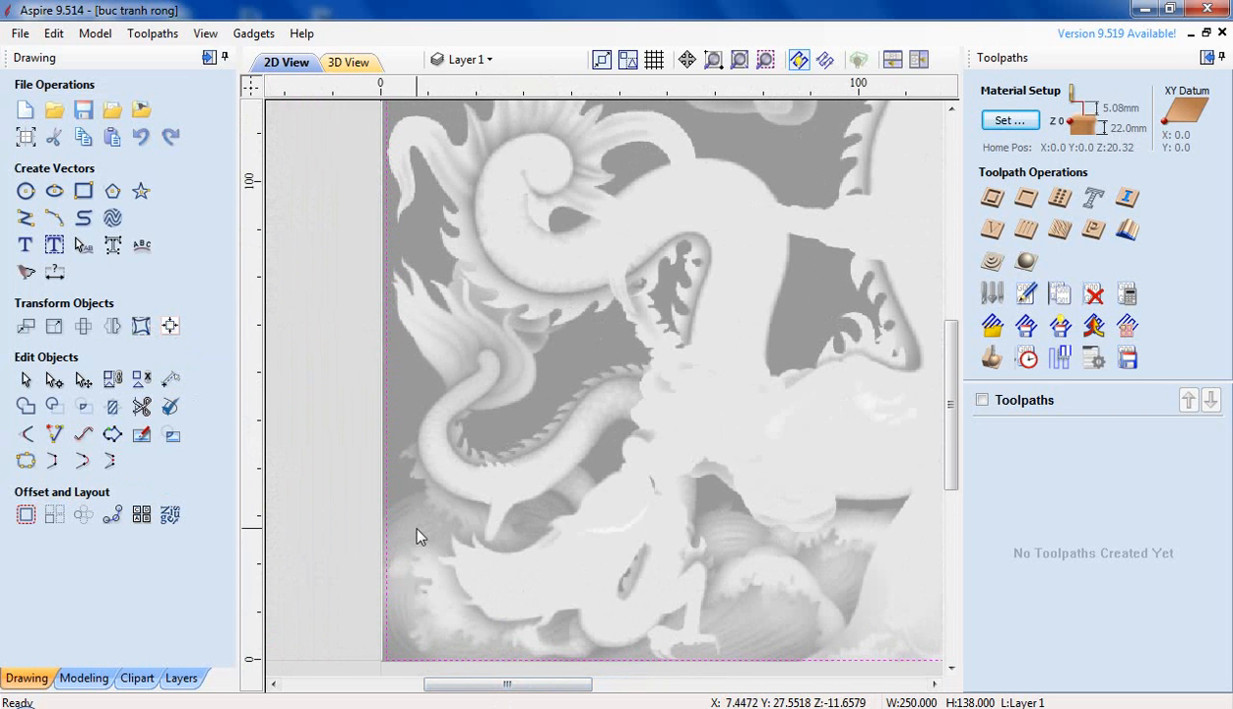
{"action": "scroll", "coordinate": [469, 532], "scroll_direction": "down", "scroll_amount": 4}
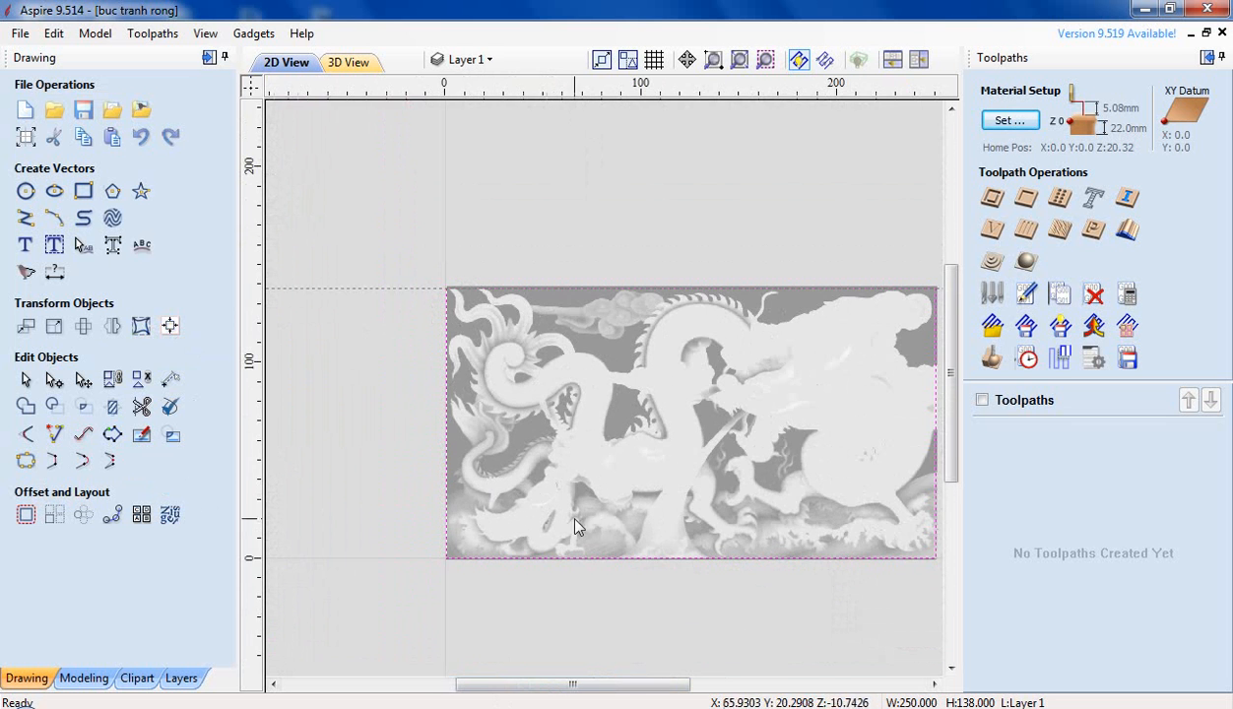
{"action": "left_click_drag", "start_coordinate": [636, 684], "coordinate": [666, 693]}
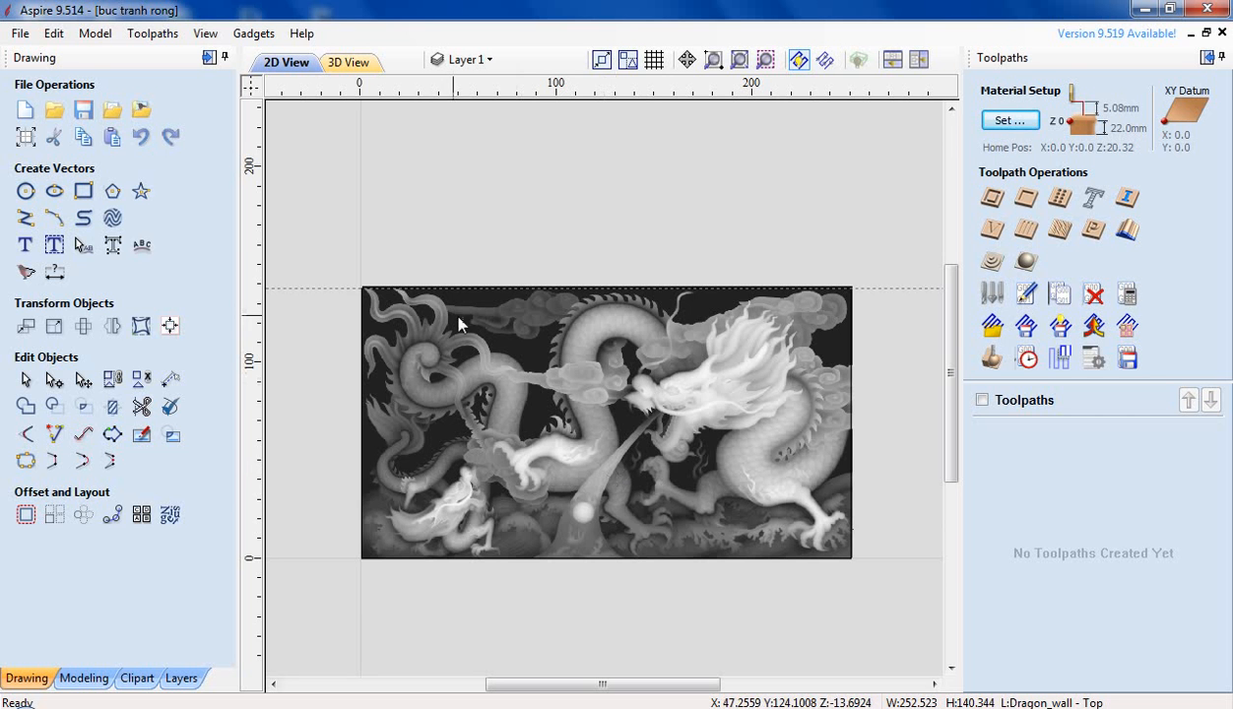
{"action": "left_click_drag", "start_coordinate": [330, 286], "coordinate": [317, 248]}
{"action": "scroll", "coordinate": [313, 319], "scroll_direction": "up", "scroll_amount": 2}
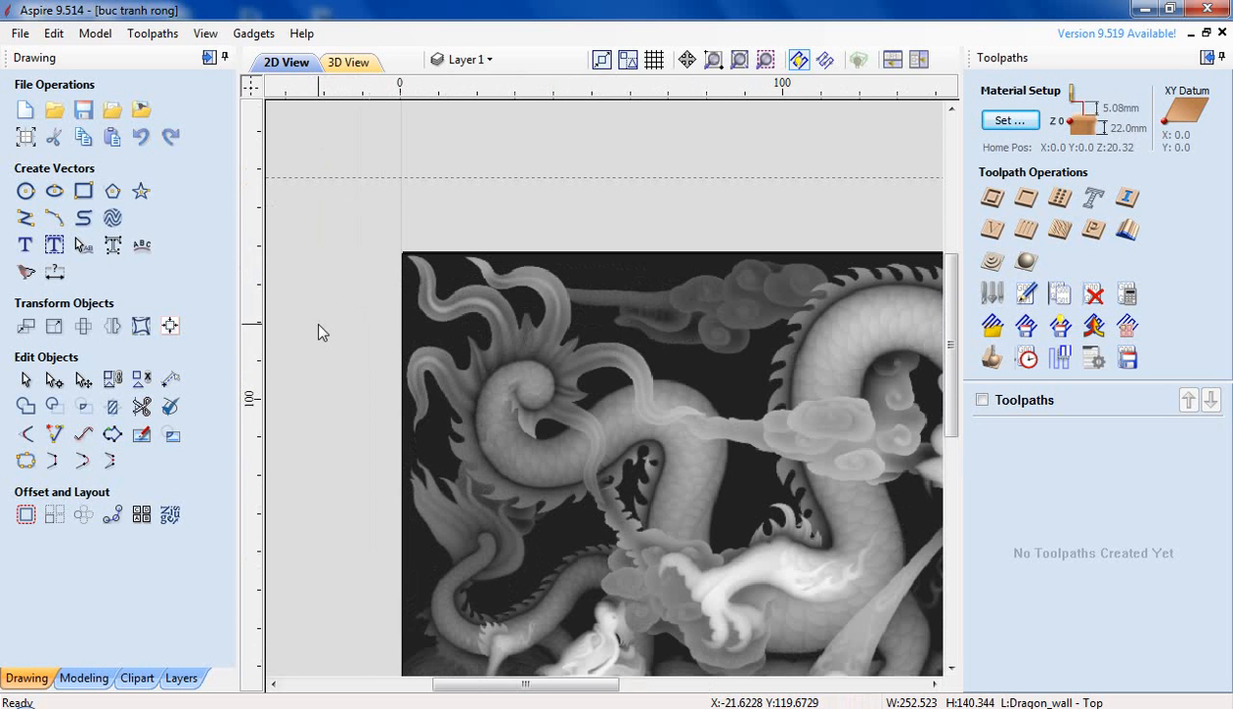
{"action": "left_click_drag", "start_coordinate": [404, 178], "coordinate": [394, 248]}
{"action": "scroll", "coordinate": [351, 317], "scroll_direction": "down", "scroll_amount": 3}
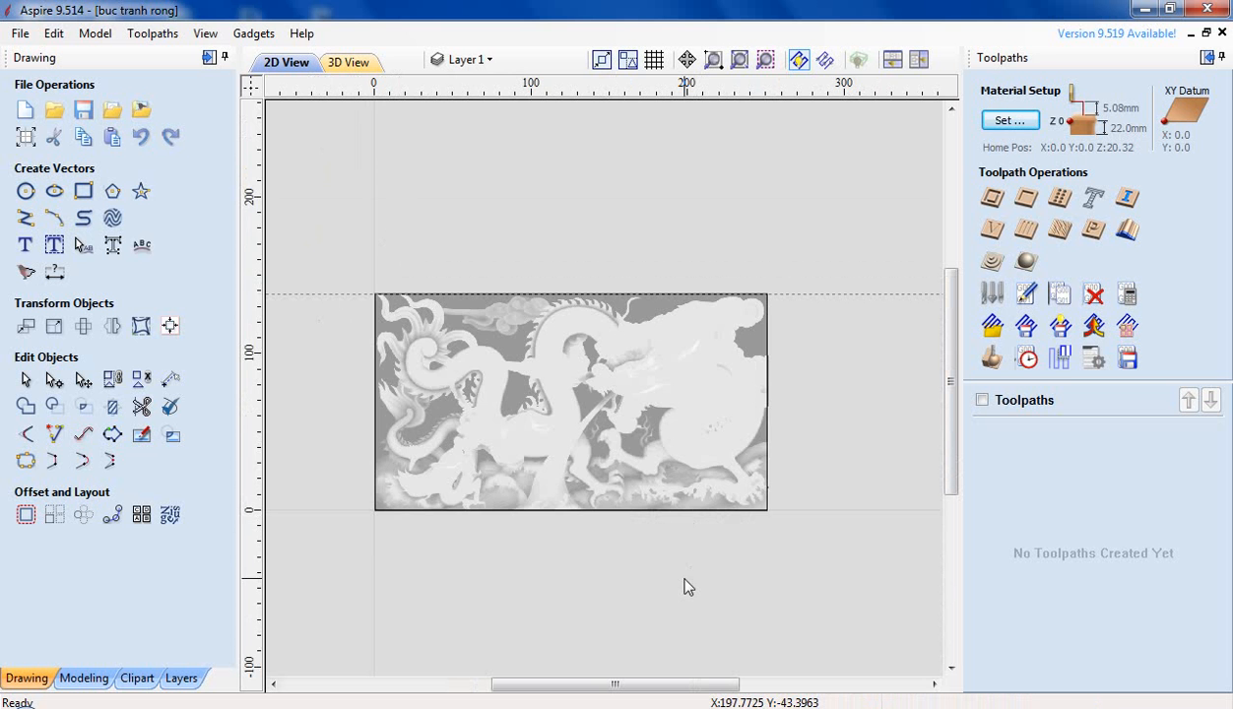
Display the material block around the dragon relief in the 3D view and inspect it from a low angle.
{"action": "left_click", "coordinate": [349, 62]}
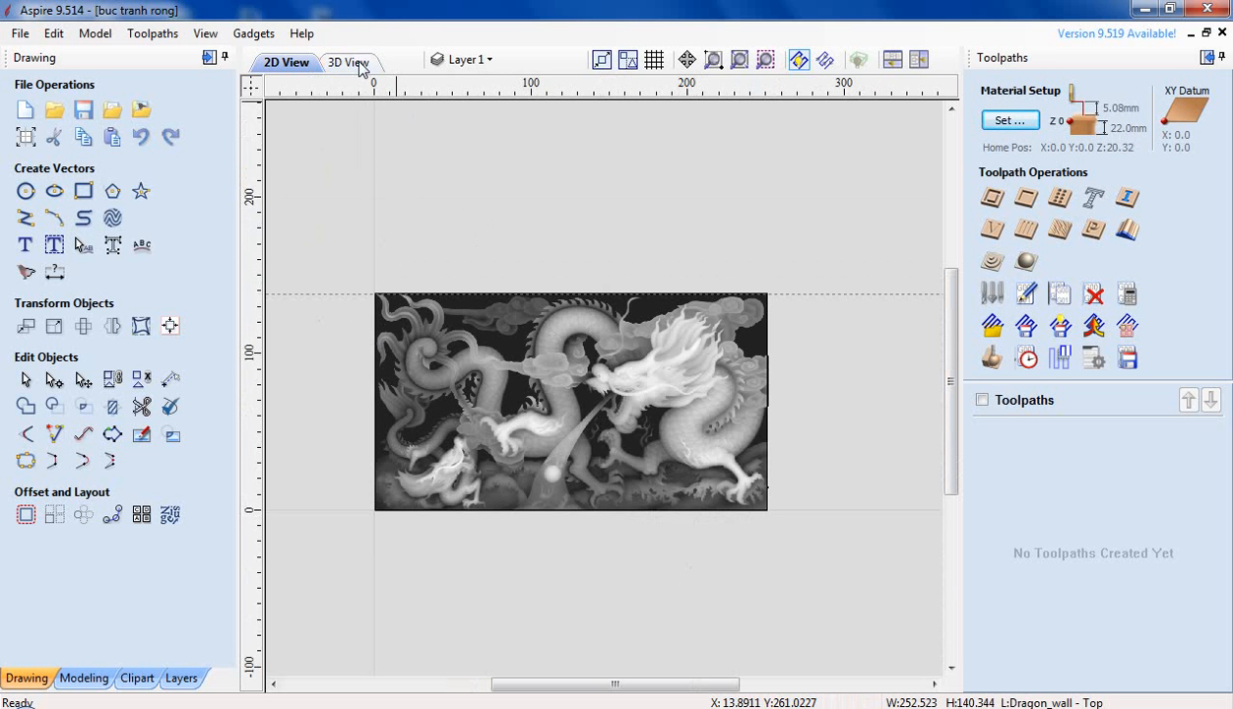
{"action": "left_click_drag", "start_coordinate": [716, 466], "coordinate": [587, 386]}
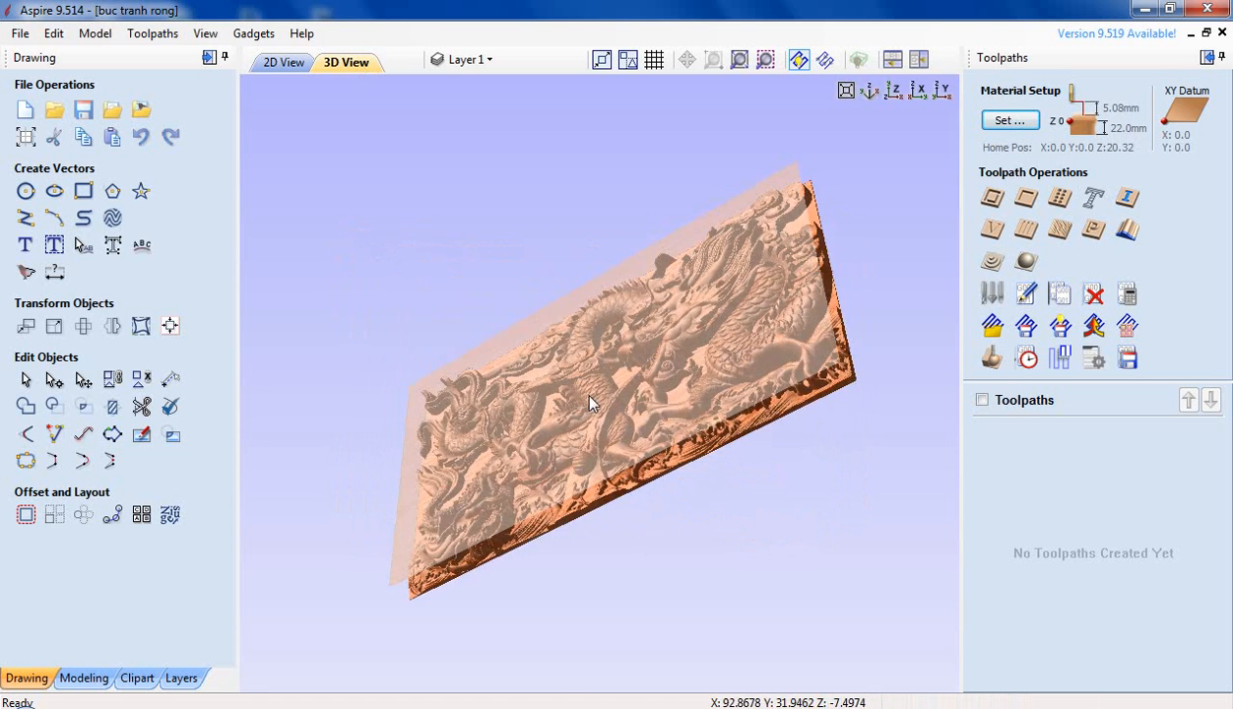
{"action": "left_click_drag", "start_coordinate": [433, 463], "coordinate": [779, 498]}
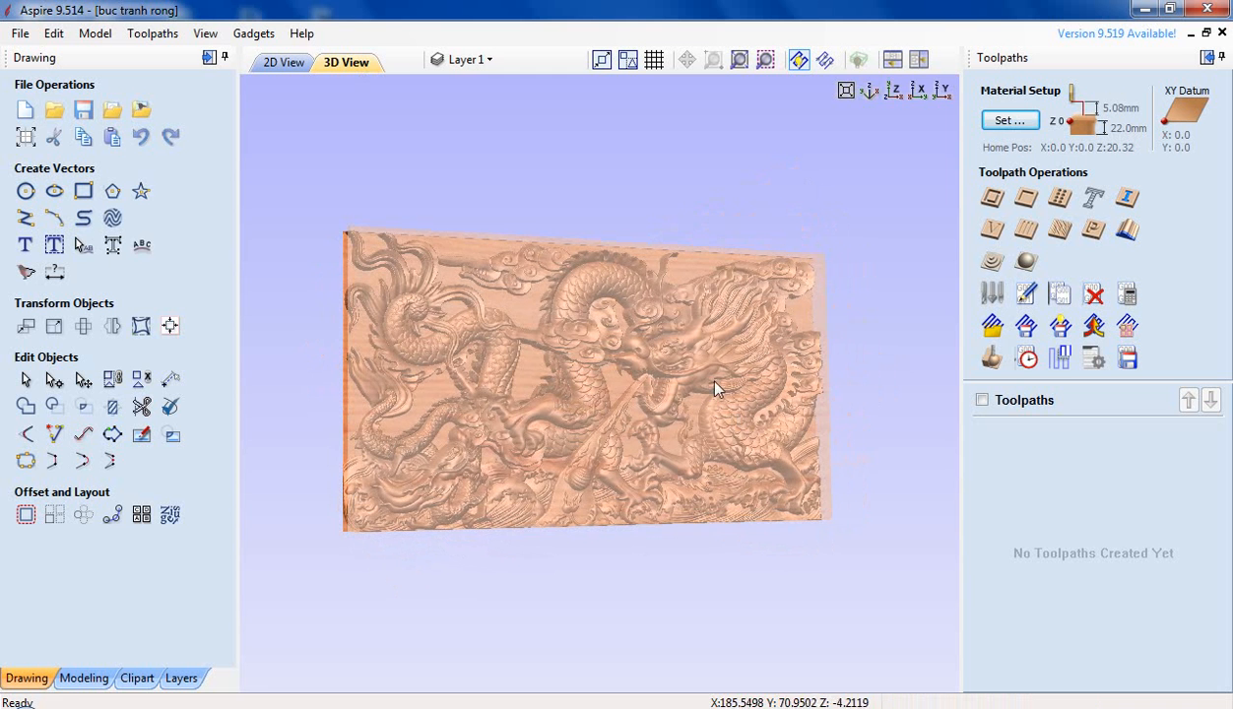
{"action": "left_click", "coordinate": [858, 60]}
{"action": "left_click_drag", "start_coordinate": [670, 286], "coordinate": [617, 243]}
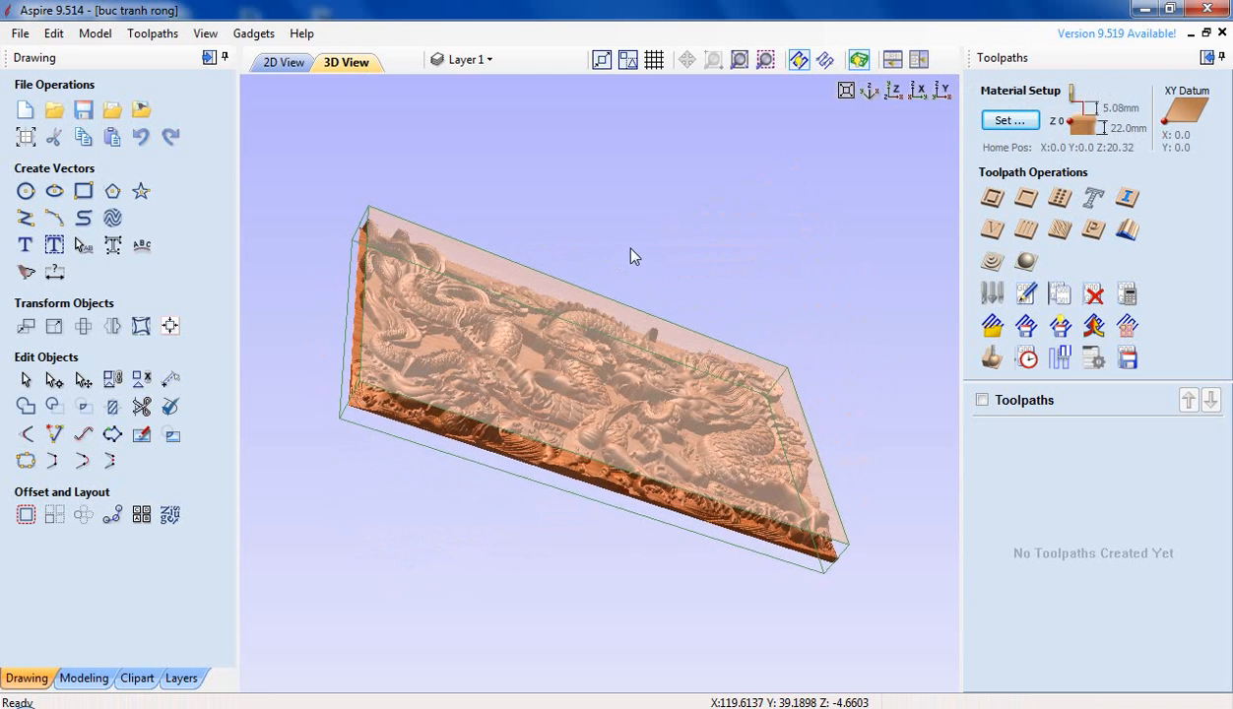
{"action": "left_click_drag", "start_coordinate": [703, 419], "coordinate": [516, 326]}
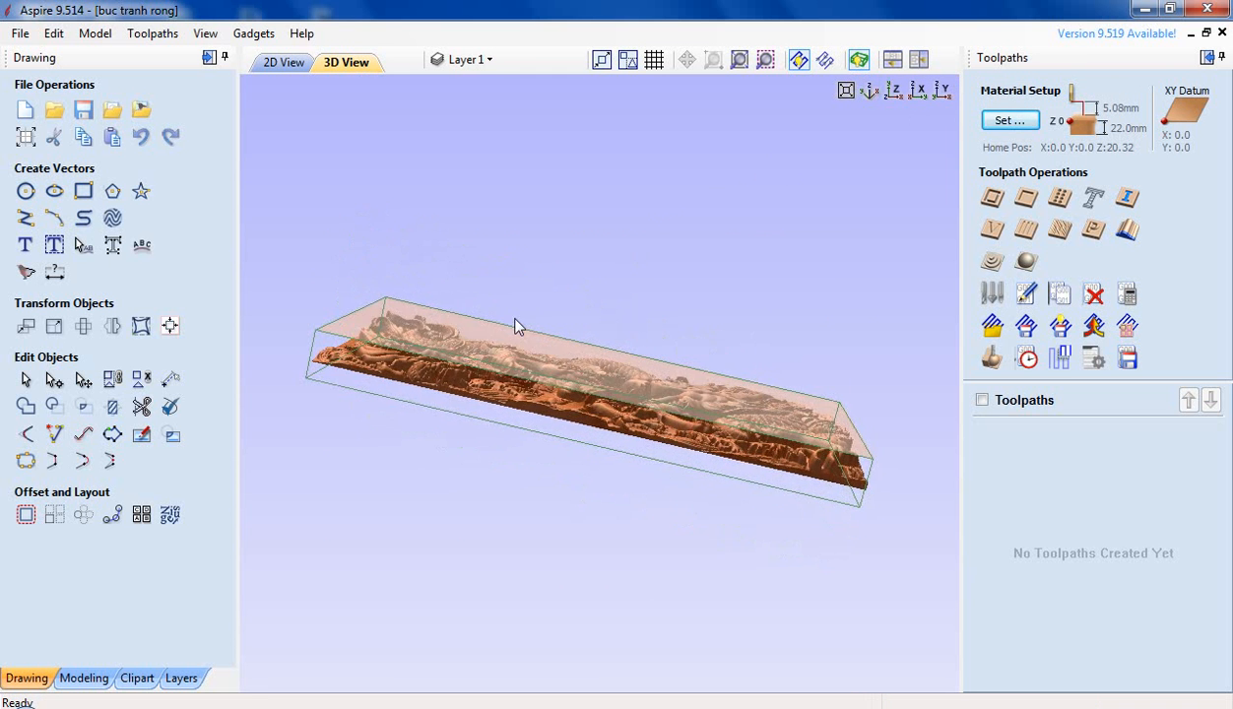
Compare the relief with and without the material block, leave the block shown, and switch off the 2D toolpath previews.
{"action": "left_click", "coordinate": [859, 61]}
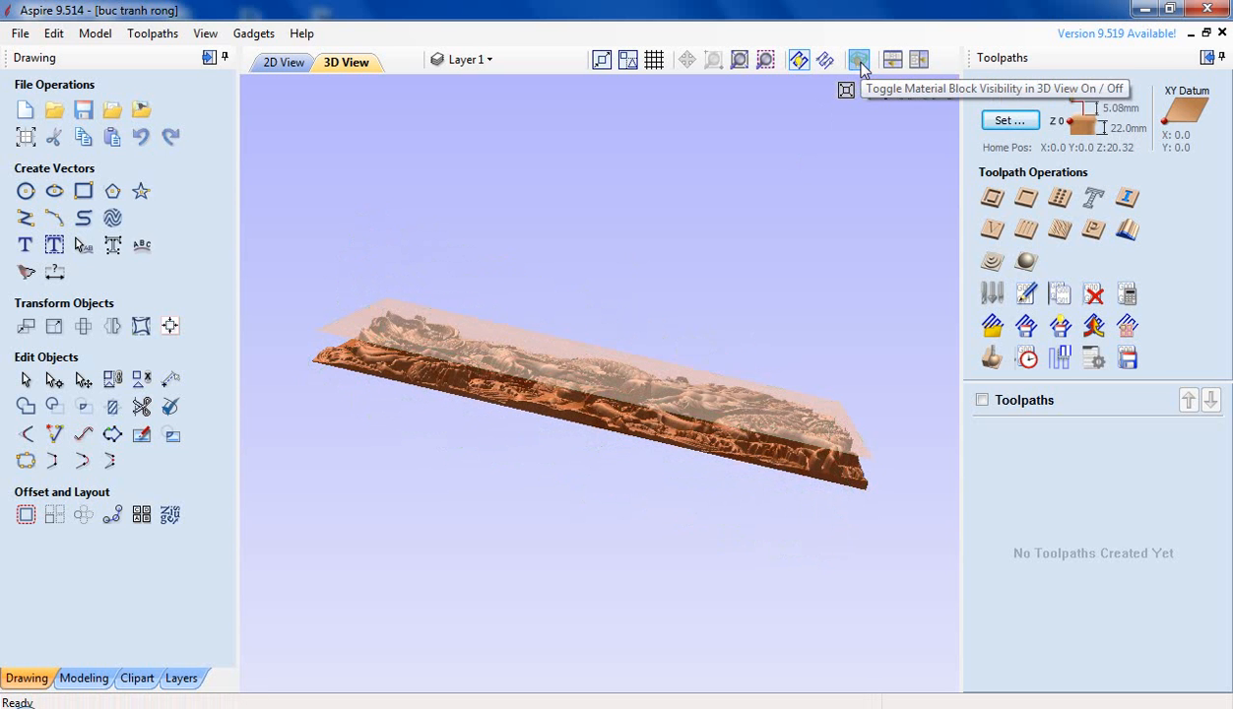
{"action": "left_click", "coordinate": [859, 62]}
{"action": "left_click", "coordinate": [859, 61]}
{"action": "left_click", "coordinate": [859, 61]}
{"action": "left_click_drag", "start_coordinate": [808, 295], "coordinate": [442, 384]}
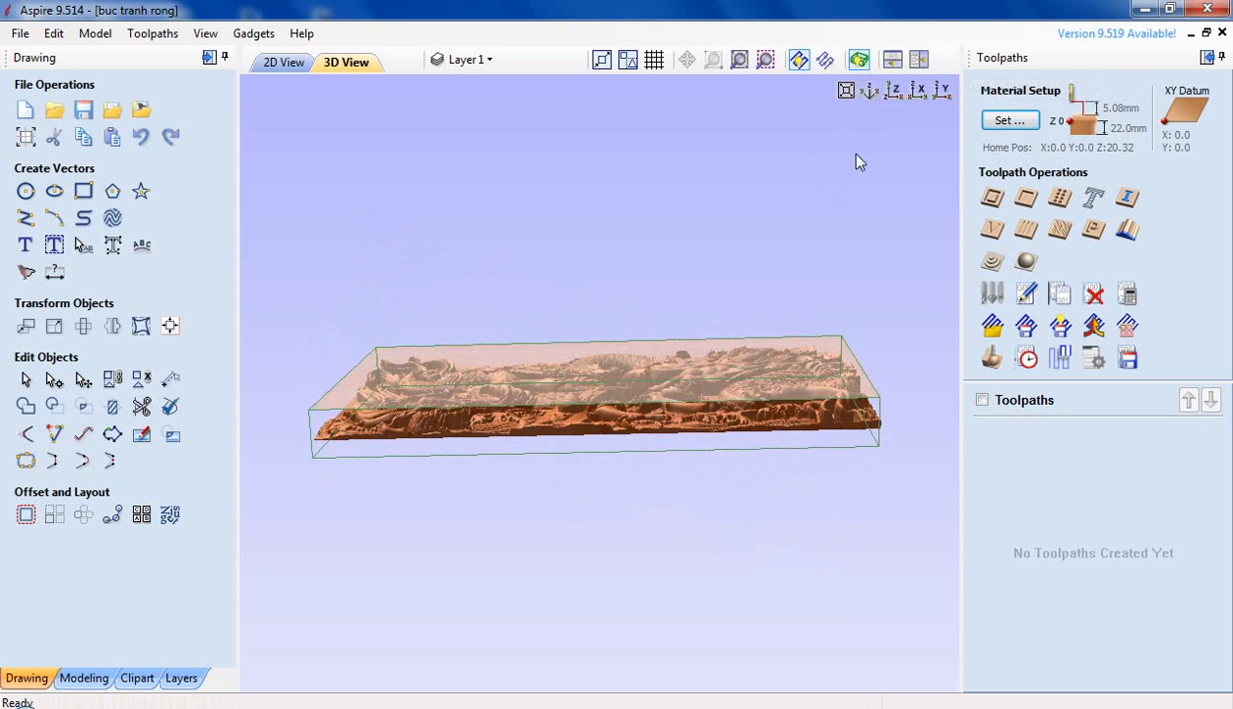
{"action": "left_click", "coordinate": [802, 63]}
{"action": "left_click_drag", "start_coordinate": [611, 309], "coordinate": [499, 113]}
{"action": "left_click", "coordinate": [495, 61]}
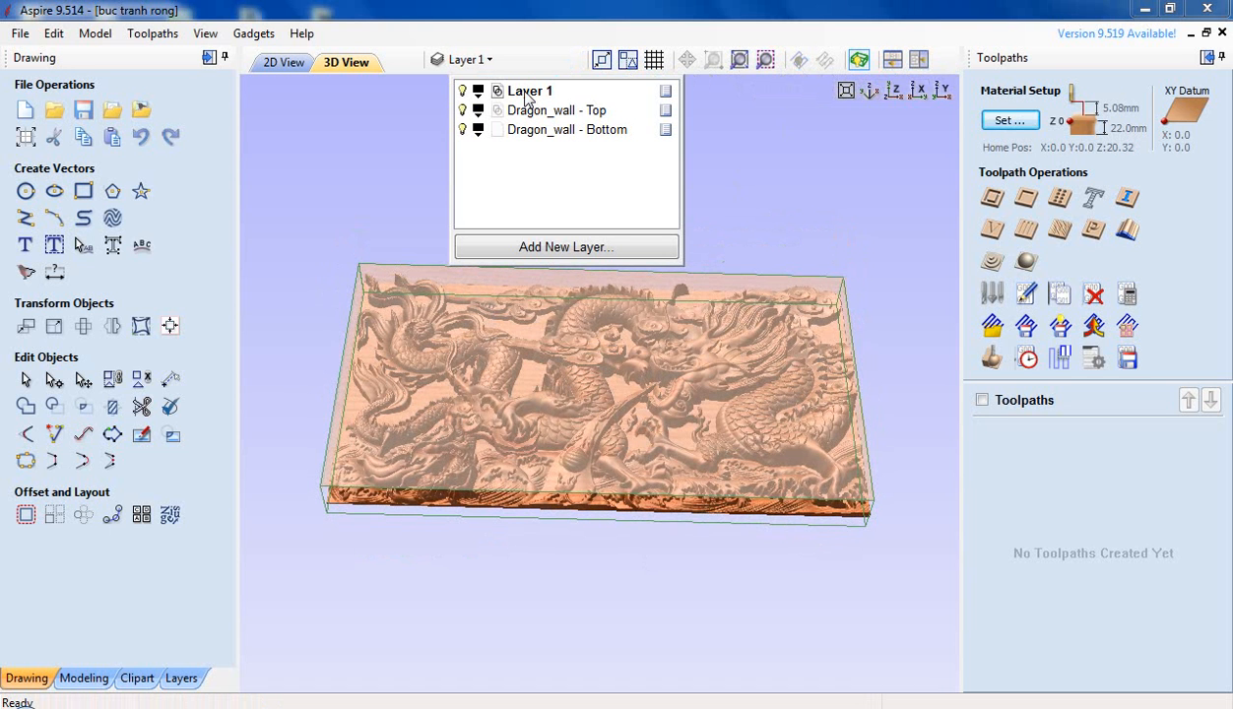
{"action": "double_click", "coordinate": [527, 92]}
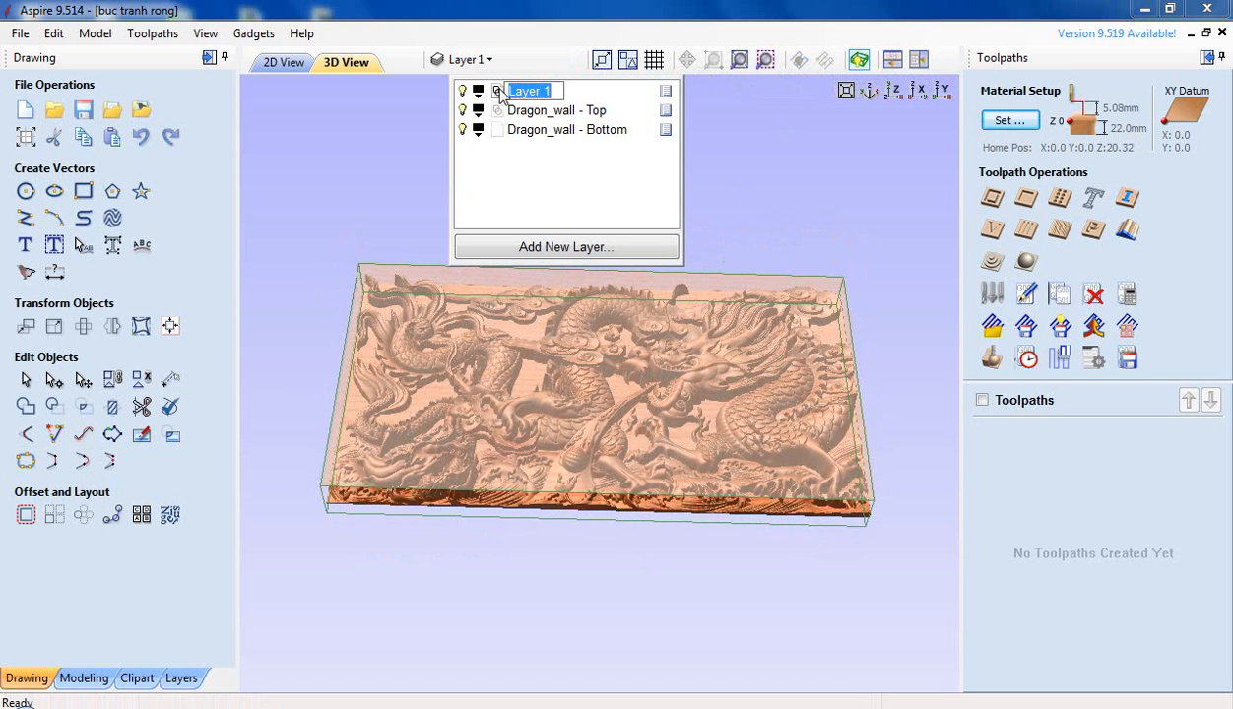
{"action": "left_click", "coordinate": [693, 197]}
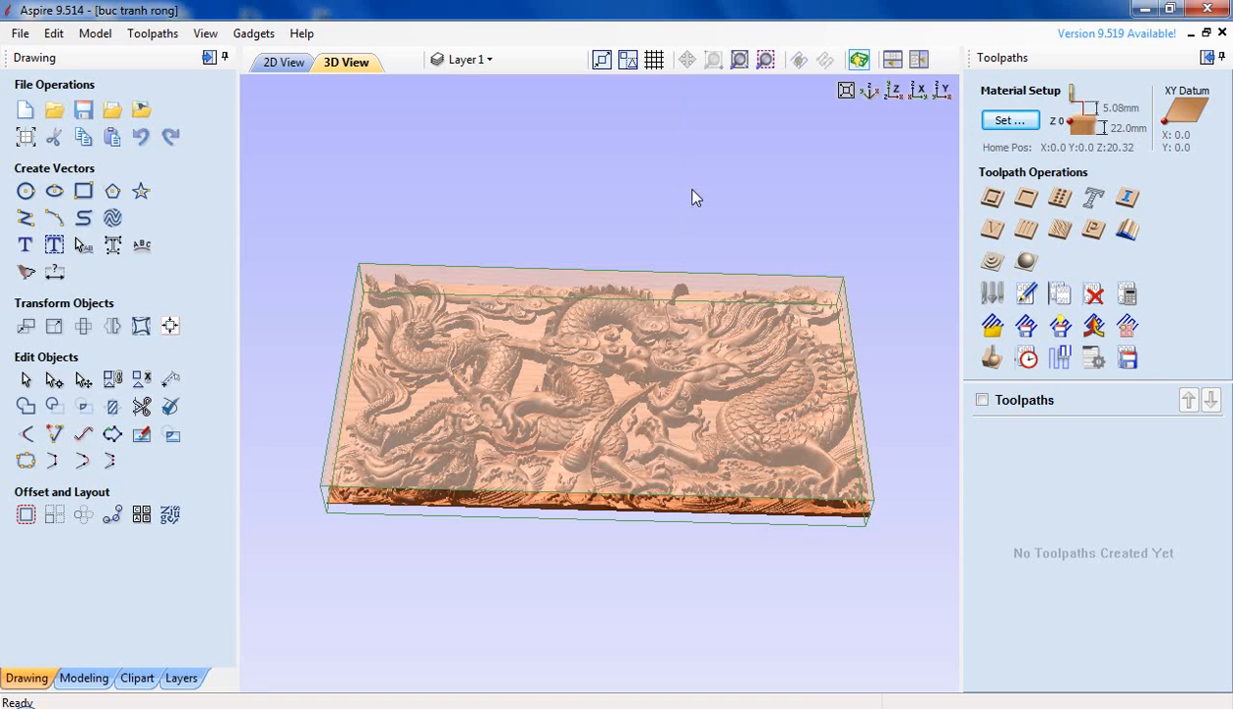
Hide the Dragon_wall - Top and Dragon_wall - Bottom layers, keeping Layer 1 visible.
{"action": "left_click", "coordinate": [79, 680]}
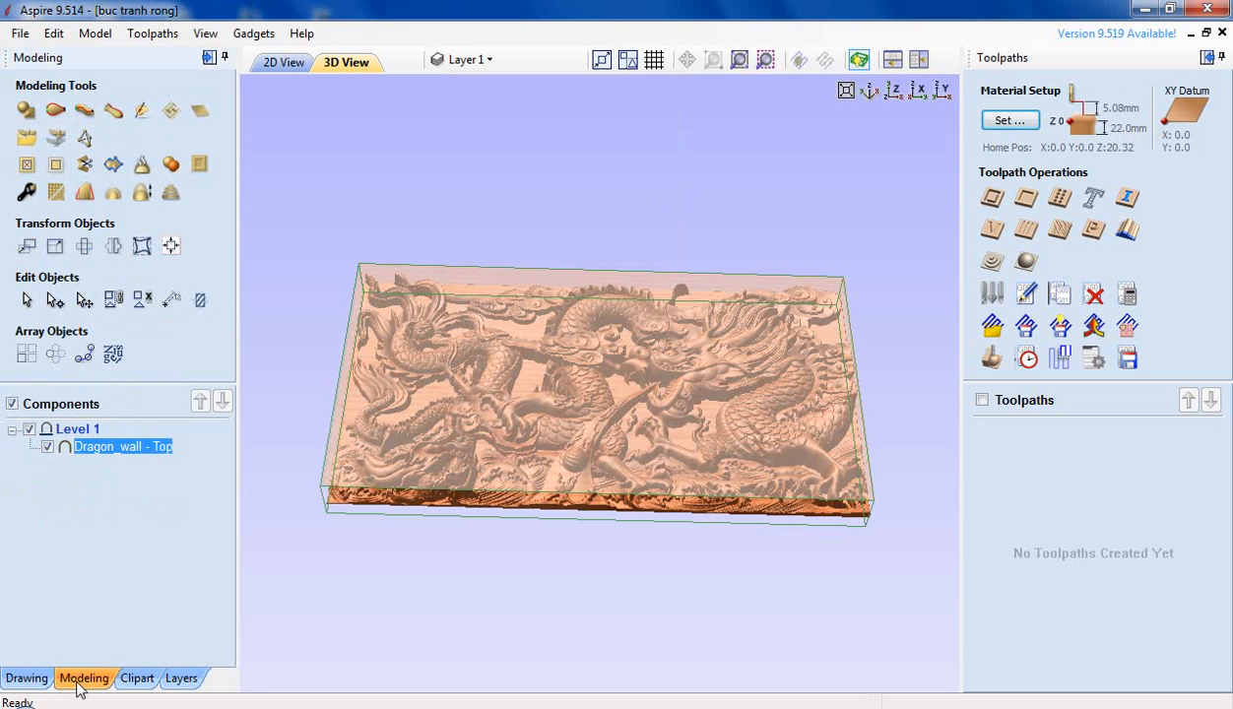
{"action": "left_click", "coordinate": [490, 57]}
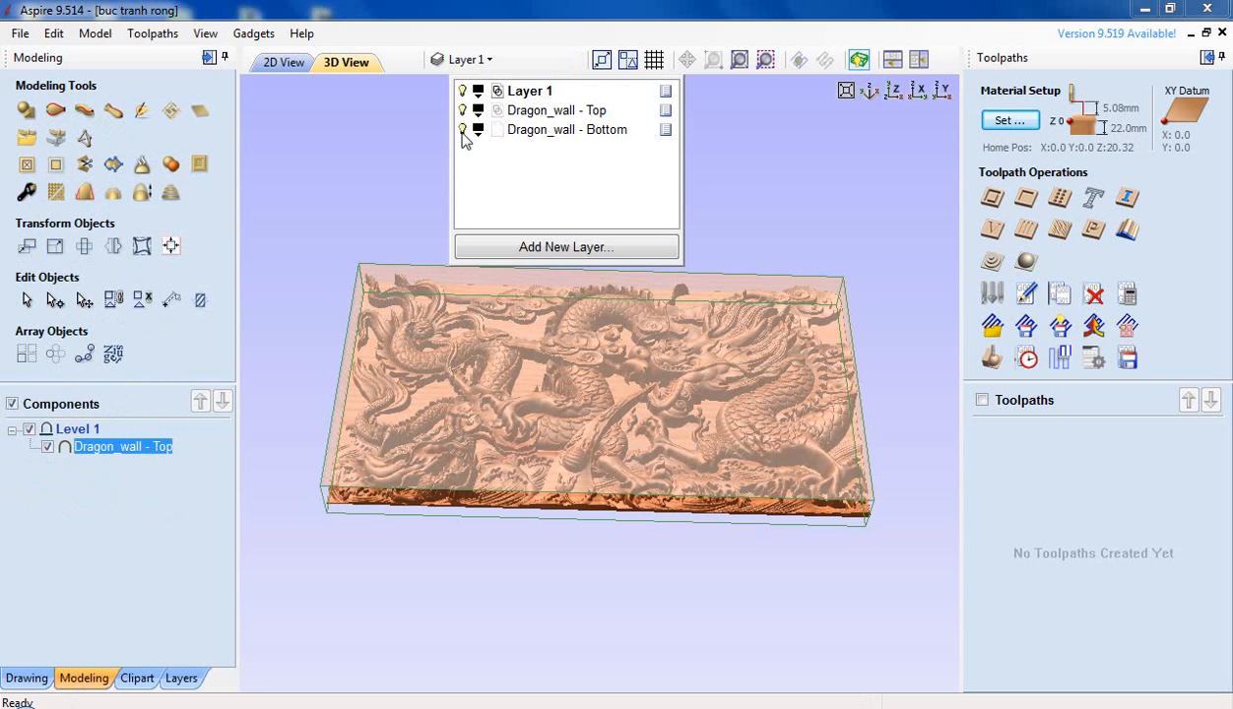
{"action": "left_click", "coordinate": [754, 197]}
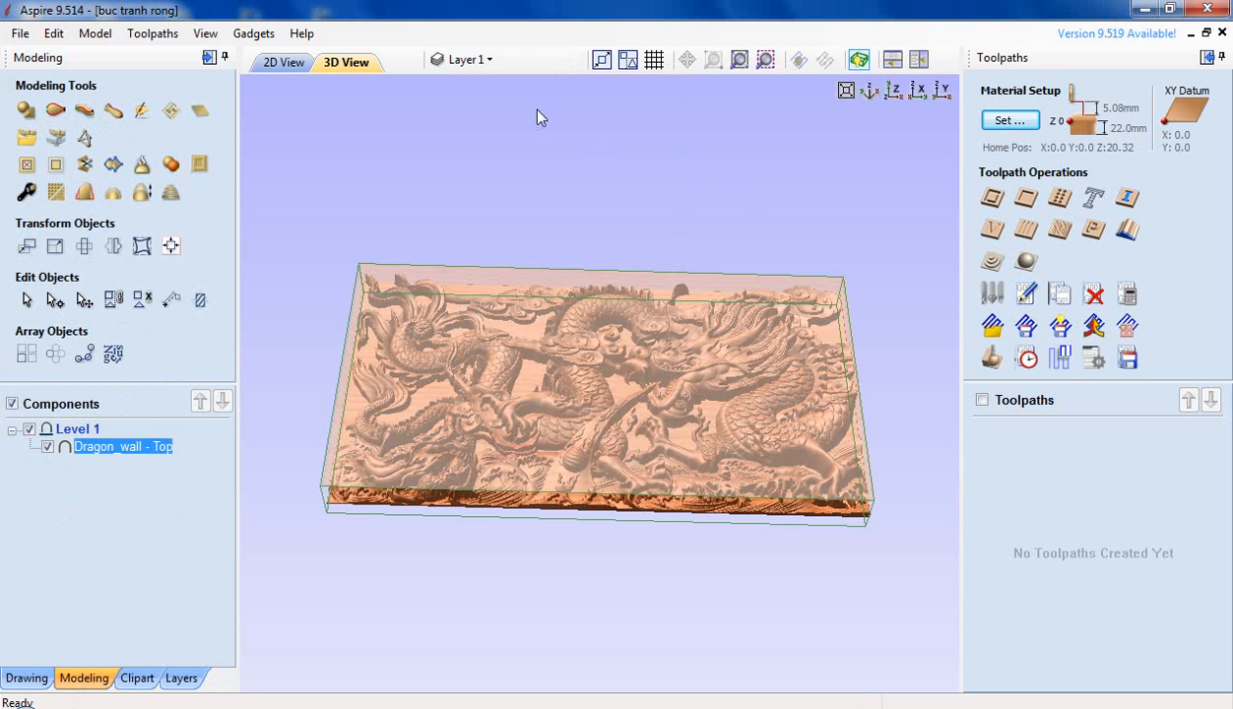
{"action": "left_click", "coordinate": [475, 60]}
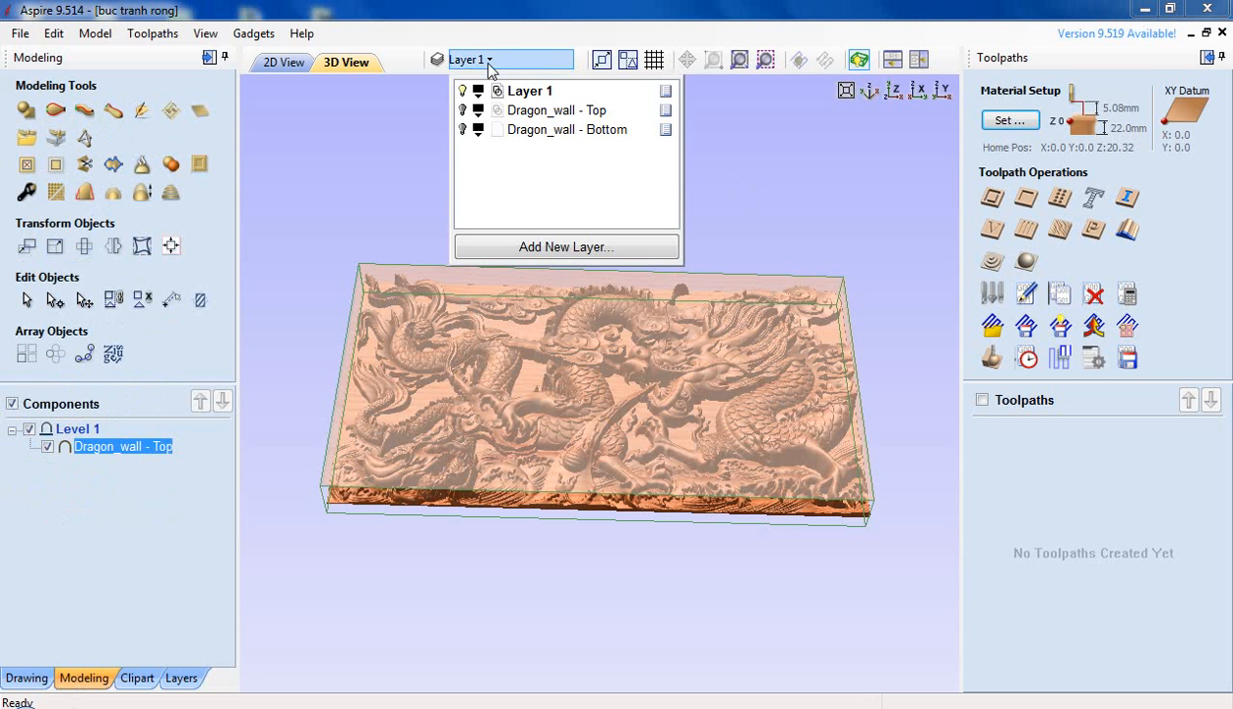
{"action": "left_click", "coordinate": [748, 175]}
Inspect the relief's position within the material block from the side views along the X and Y axes.
{"action": "left_click_drag", "start_coordinate": [611, 361], "coordinate": [690, 371]}
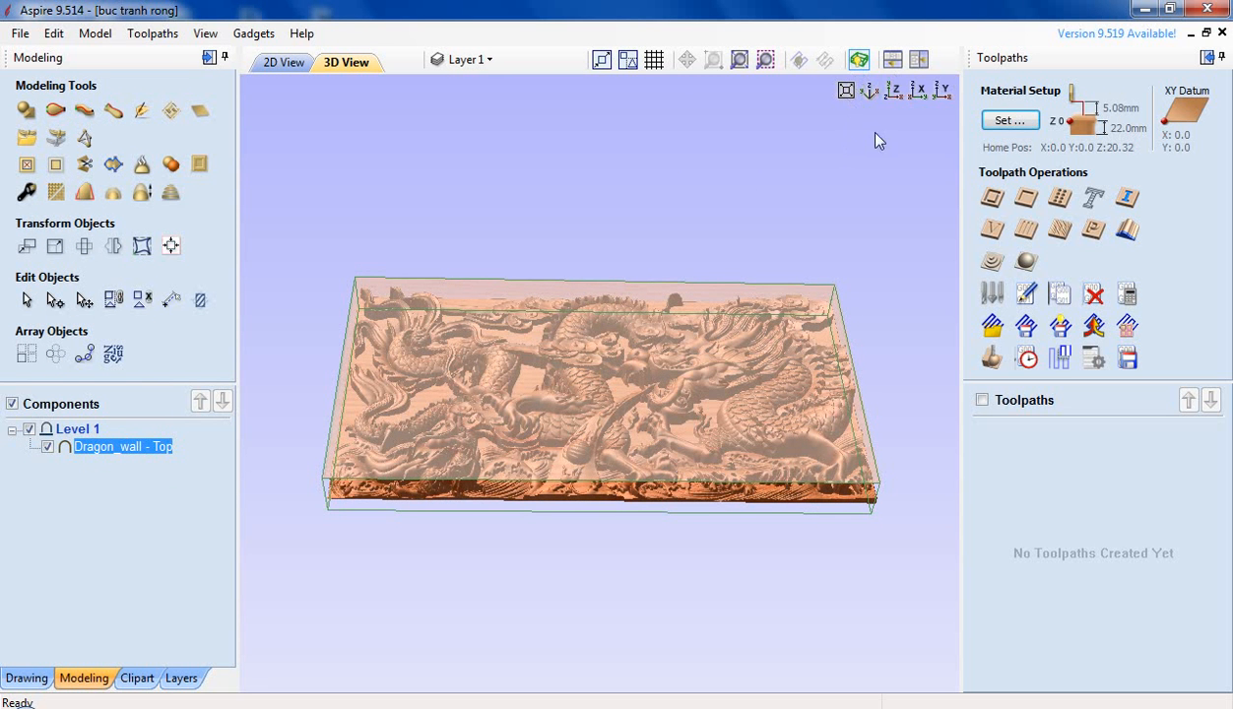
{"action": "left_click", "coordinate": [919, 94]}
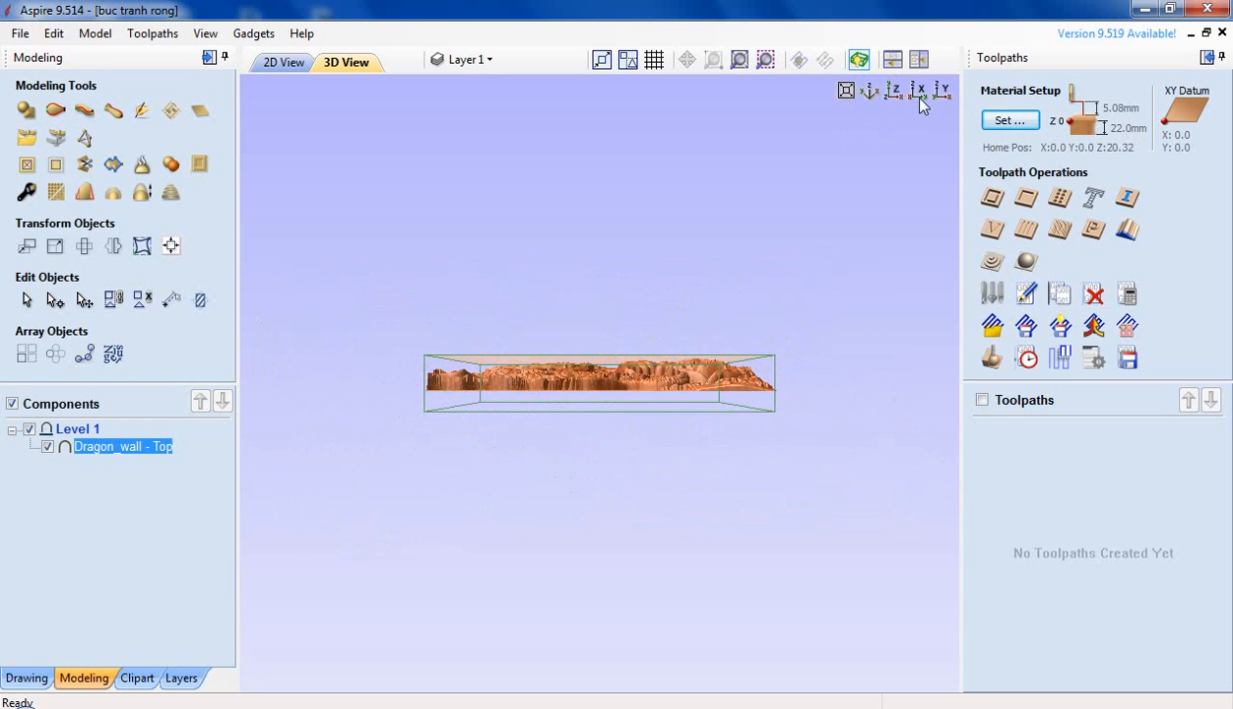
{"action": "left_click", "coordinate": [942, 92]}
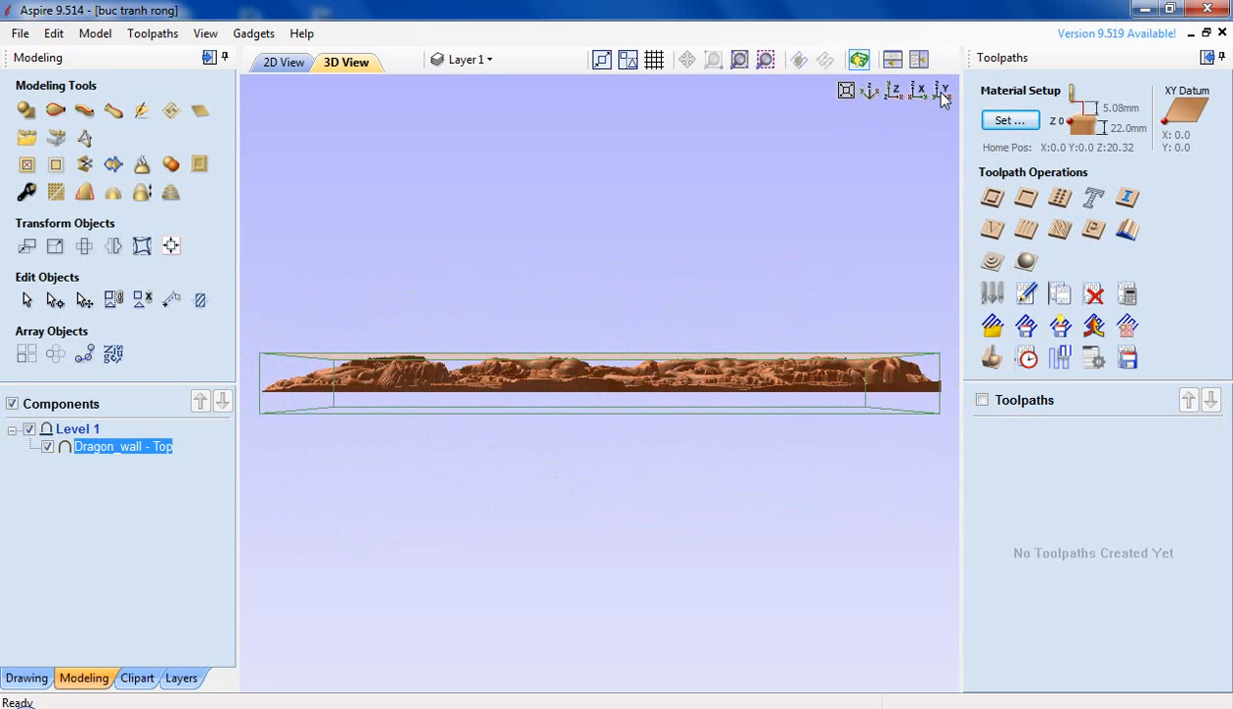
Start a rough machining toolpath for the relief and create a new 2 mm Ball Nose tool in the tool database.
{"action": "left_click", "coordinate": [895, 91]}
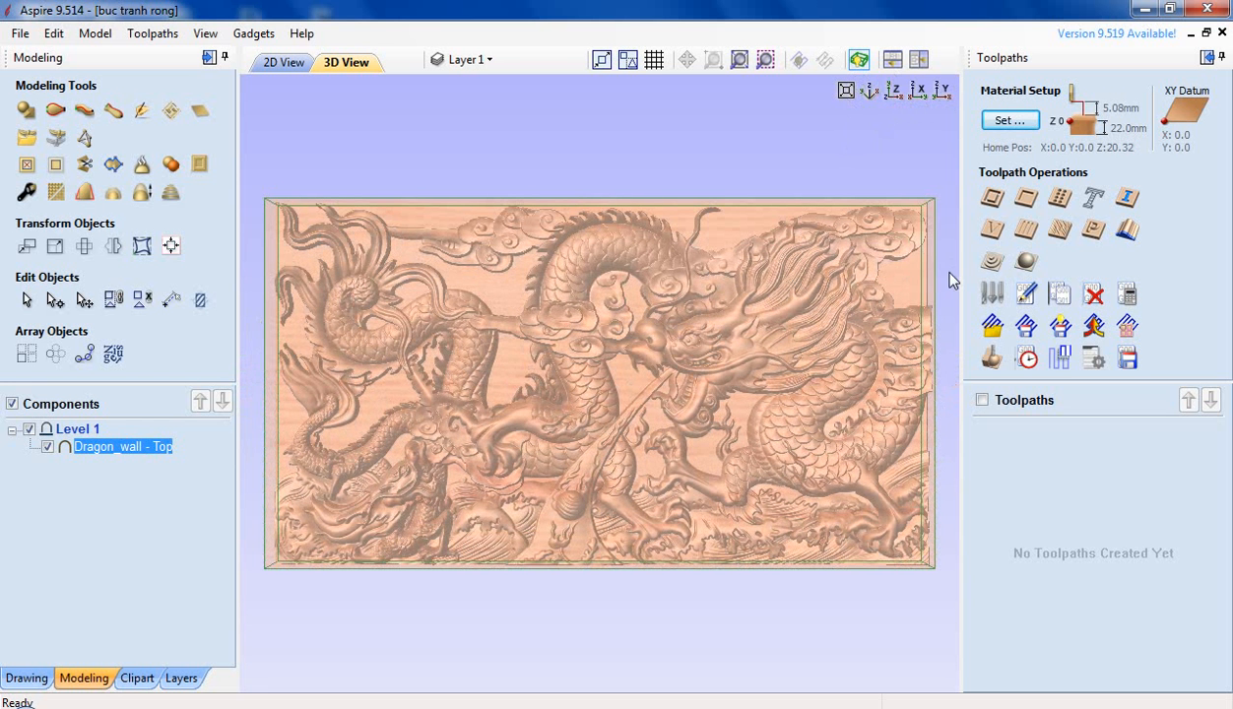
{"action": "left_click", "coordinate": [993, 261]}
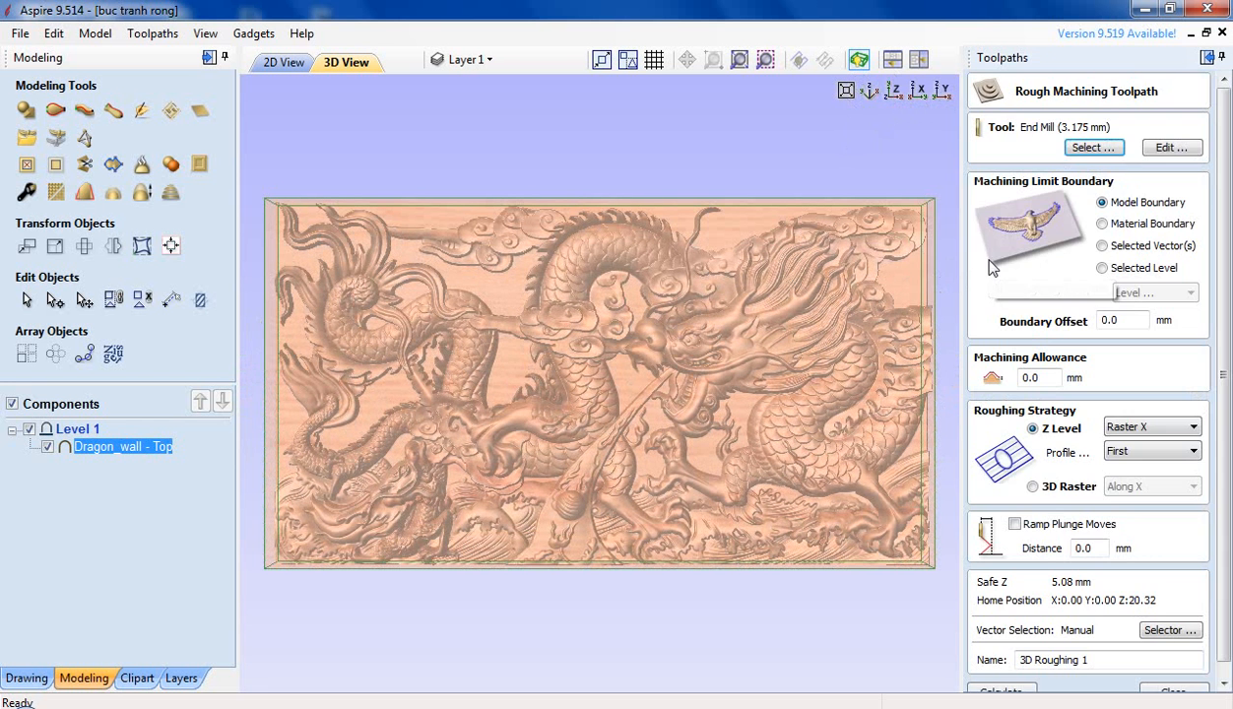
{"action": "left_click", "coordinate": [1093, 147]}
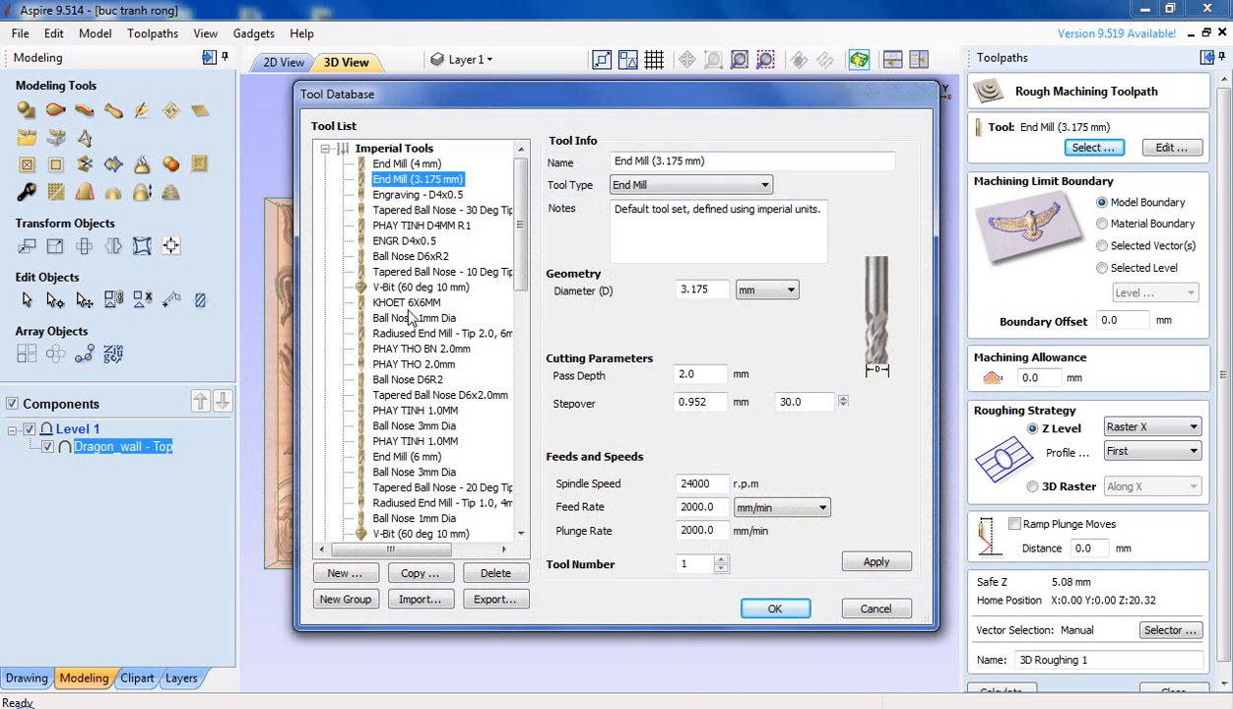
{"action": "left_click", "coordinate": [353, 569]}
{"action": "left_click", "coordinate": [724, 185]}
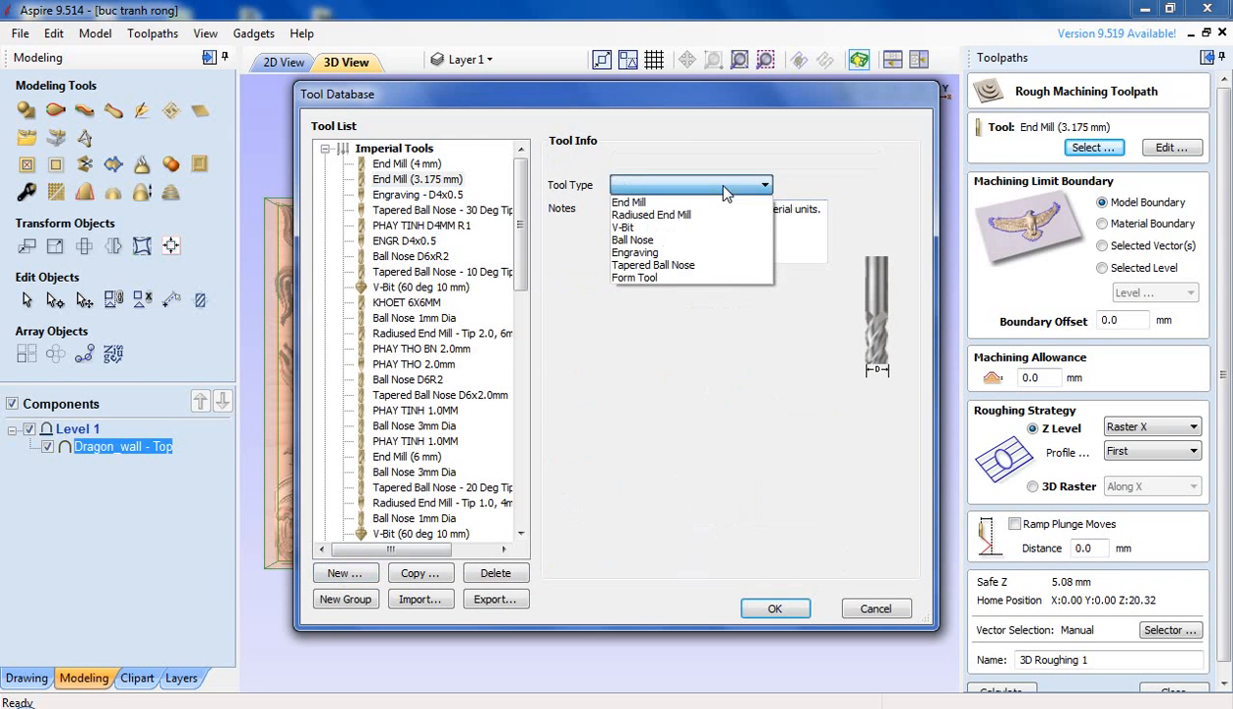
{"action": "left_click", "coordinate": [671, 242]}
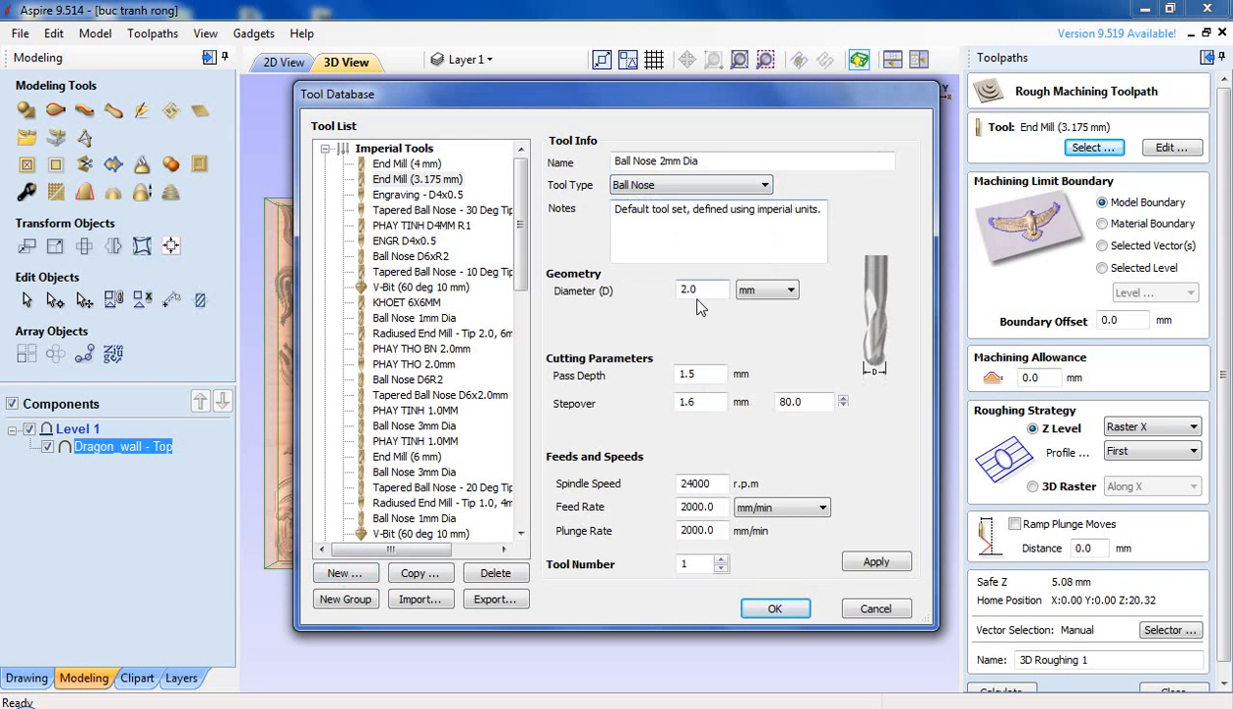
Examine the Tapered Ball Nose settings for the new tool and return its type to Ball Nose.
{"action": "left_click", "coordinate": [706, 187]}
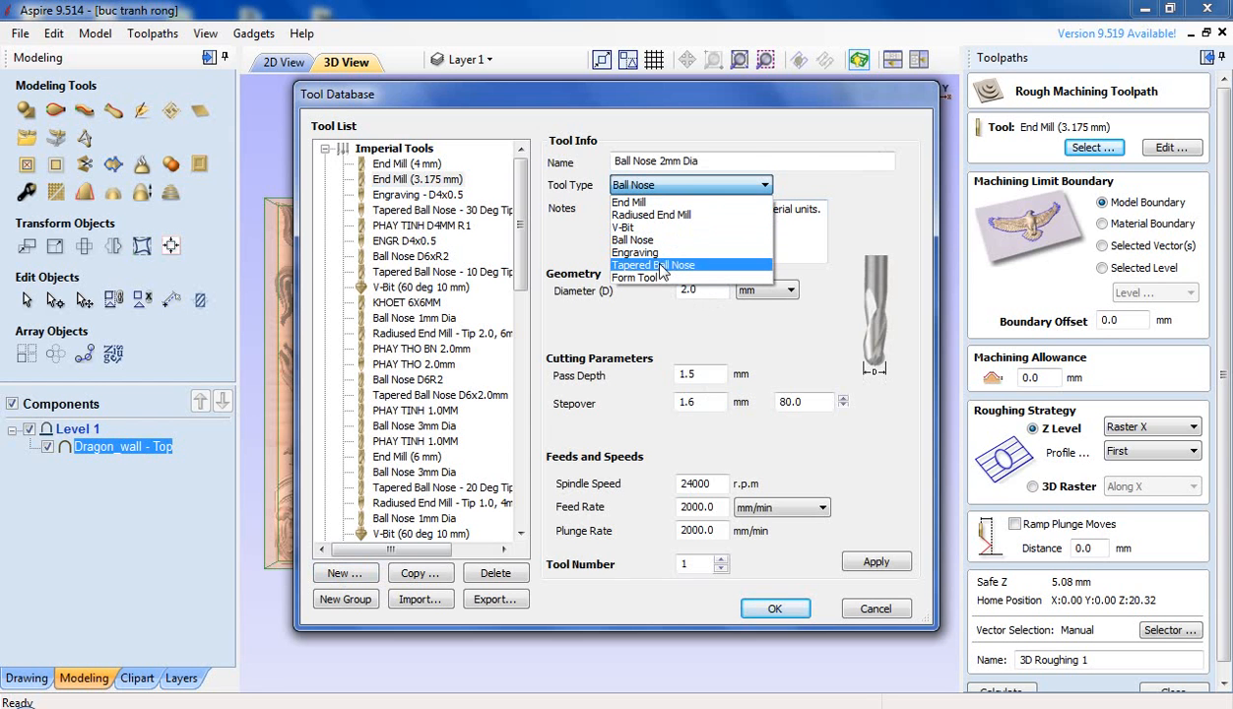
{"action": "left_click", "coordinate": [662, 266]}
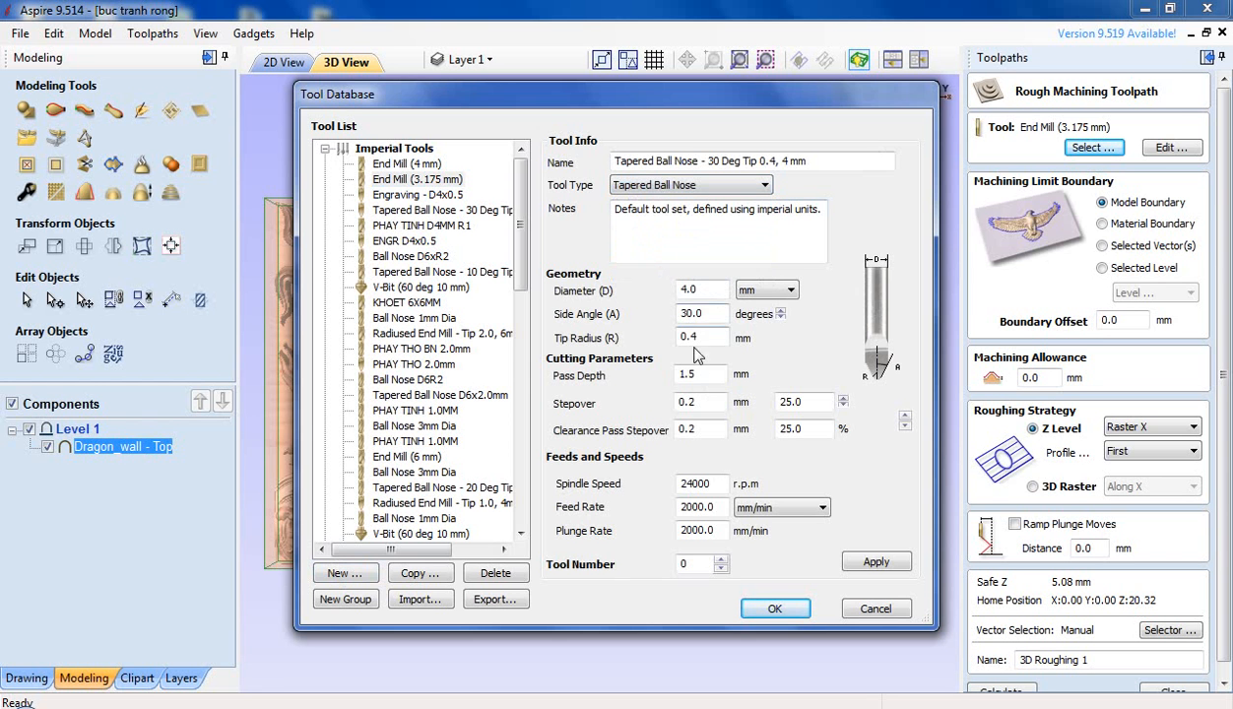
{"action": "left_click", "coordinate": [695, 188]}
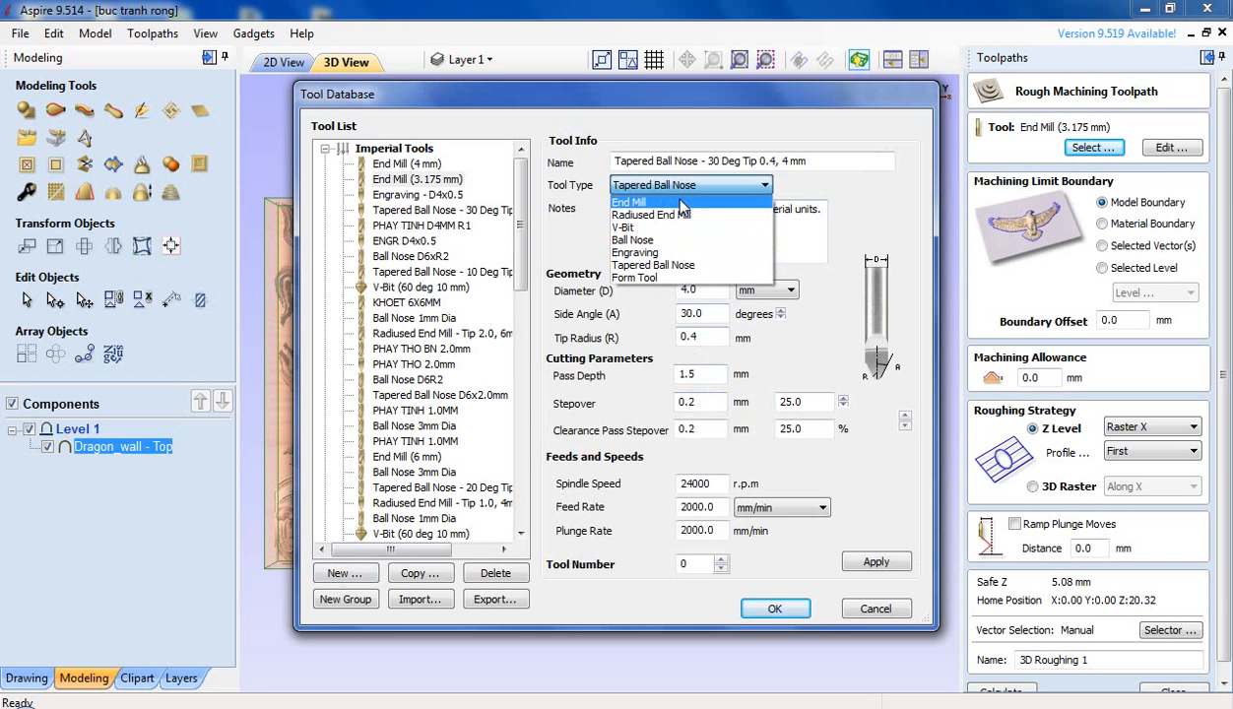
{"action": "left_click", "coordinate": [638, 239]}
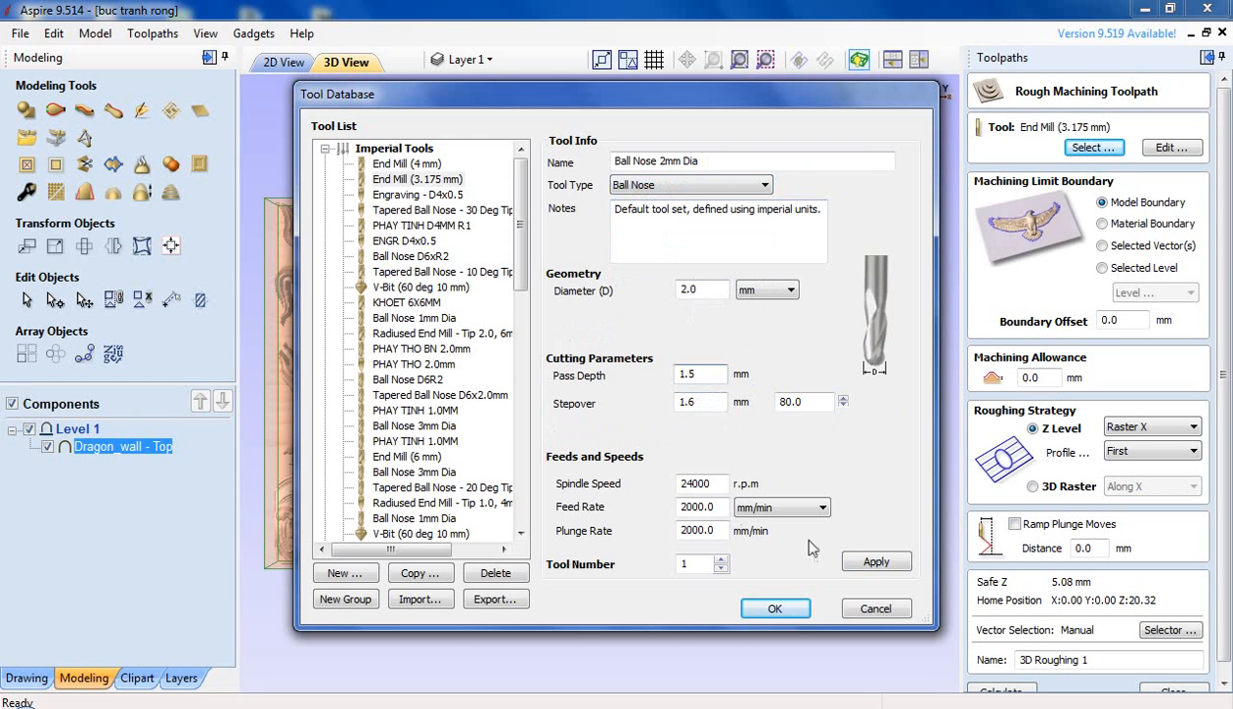
Save the Ball Nose 2mm Dia tool, assign it to the roughing toolpath and calculate the toolpath.
{"action": "left_click", "coordinate": [877, 563]}
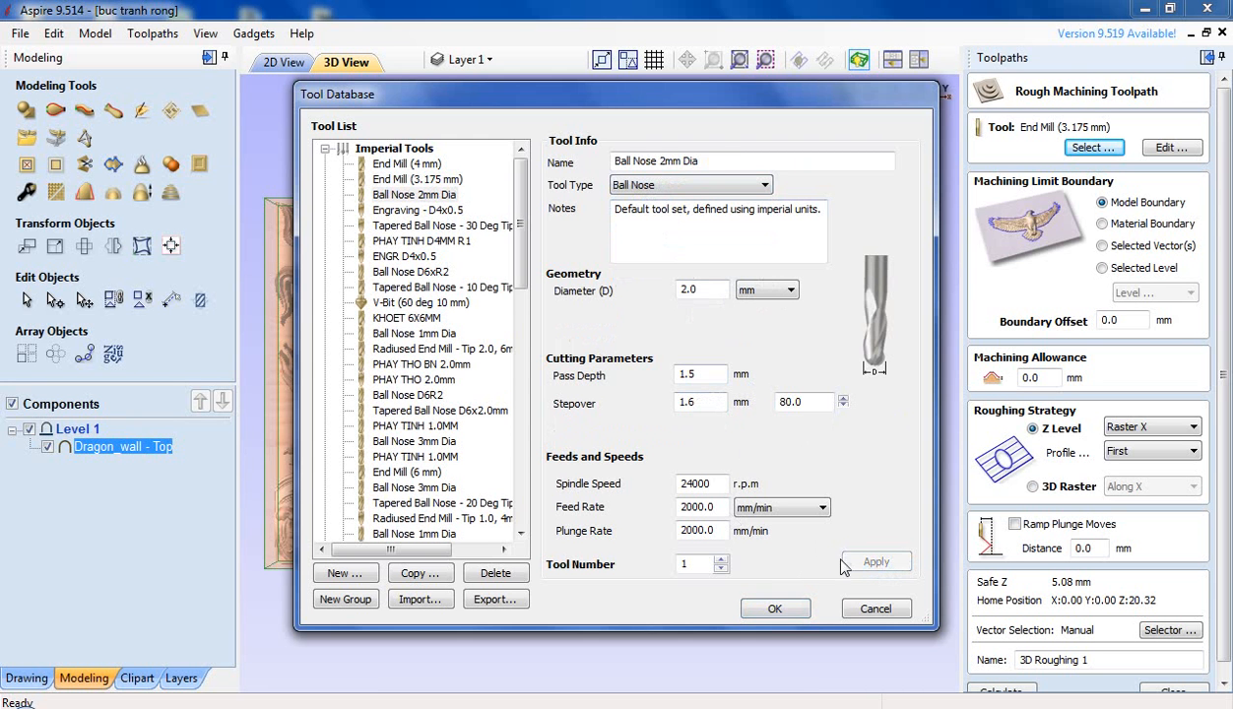
{"action": "left_click", "coordinate": [775, 610]}
{"action": "left_click", "coordinate": [1011, 692]}
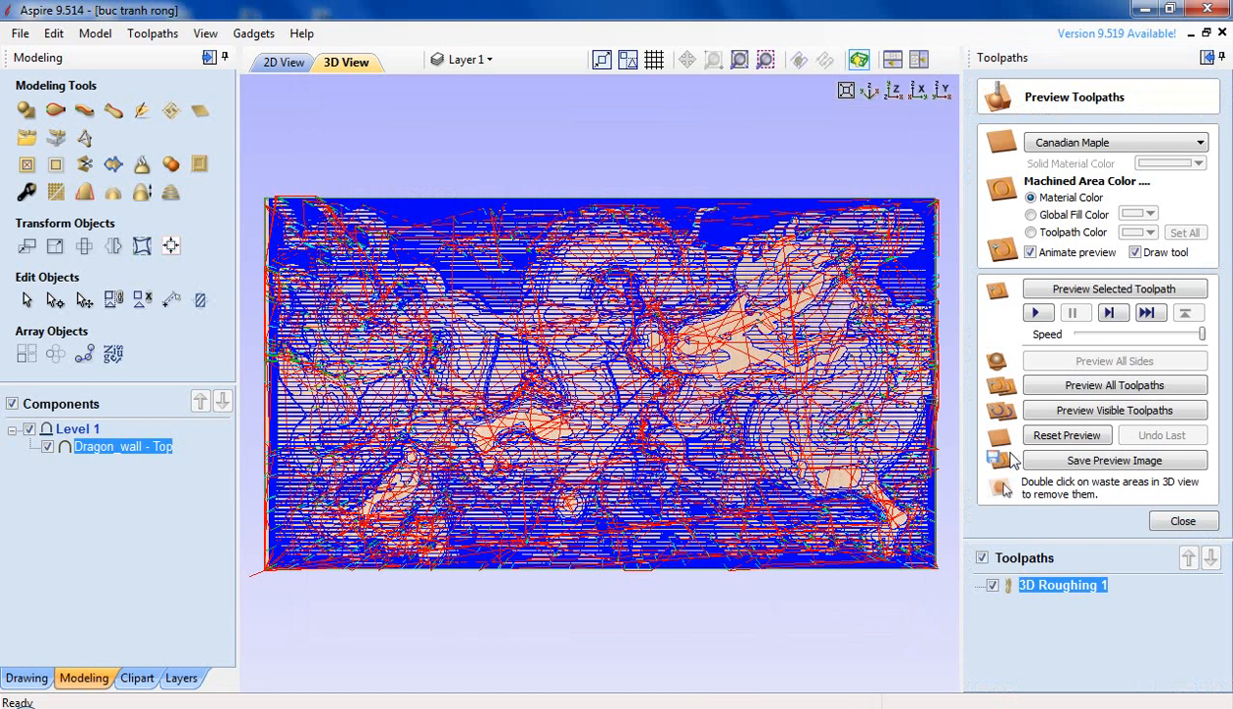
Simulate the roughing toolpath from a reset preview, then inspect the carved result at an angle and its estimated time.
{"action": "left_click", "coordinate": [1036, 437]}
{"action": "left_click", "coordinate": [1036, 315]}
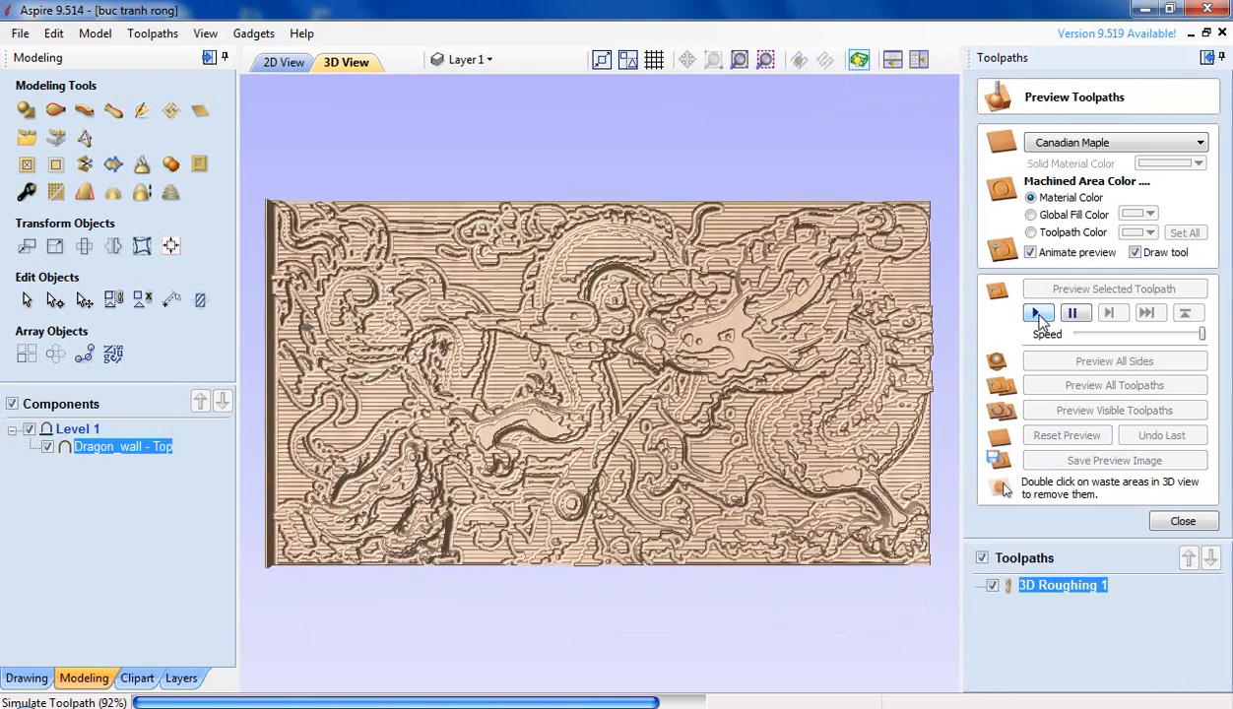
{"action": "left_click_drag", "start_coordinate": [839, 416], "coordinate": [652, 414]}
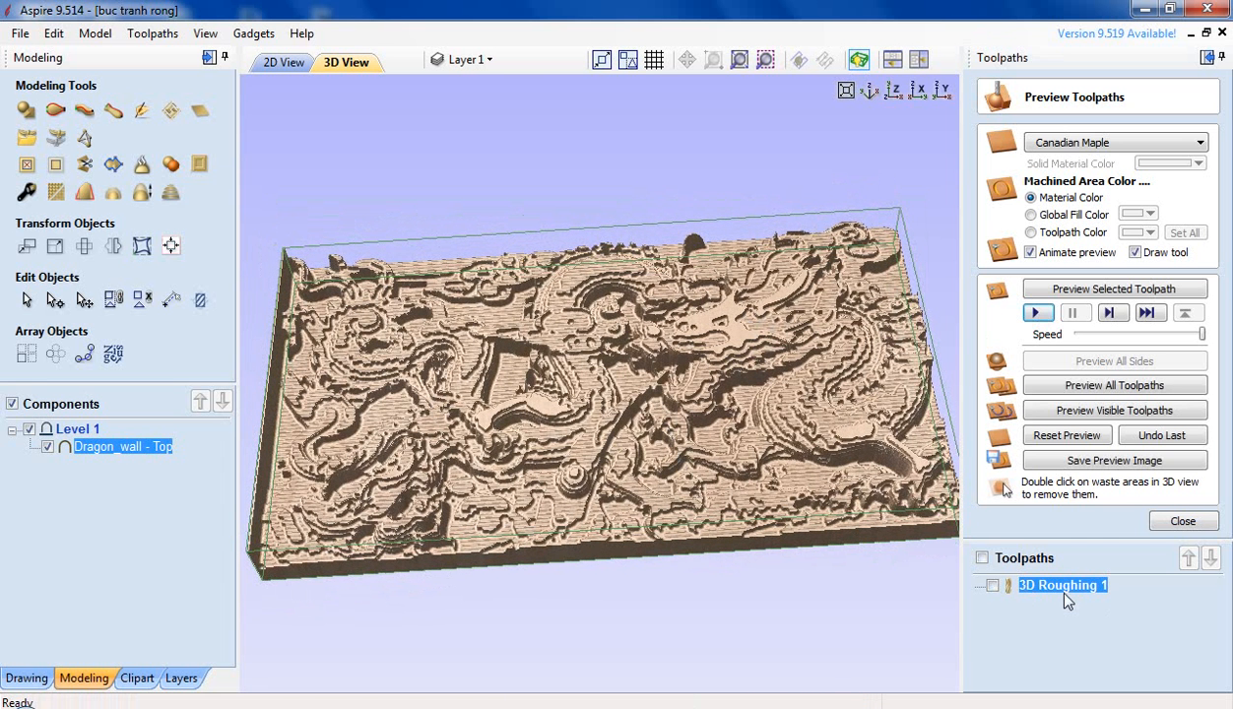
{"action": "mouse_move", "coordinate": [1065, 595]}
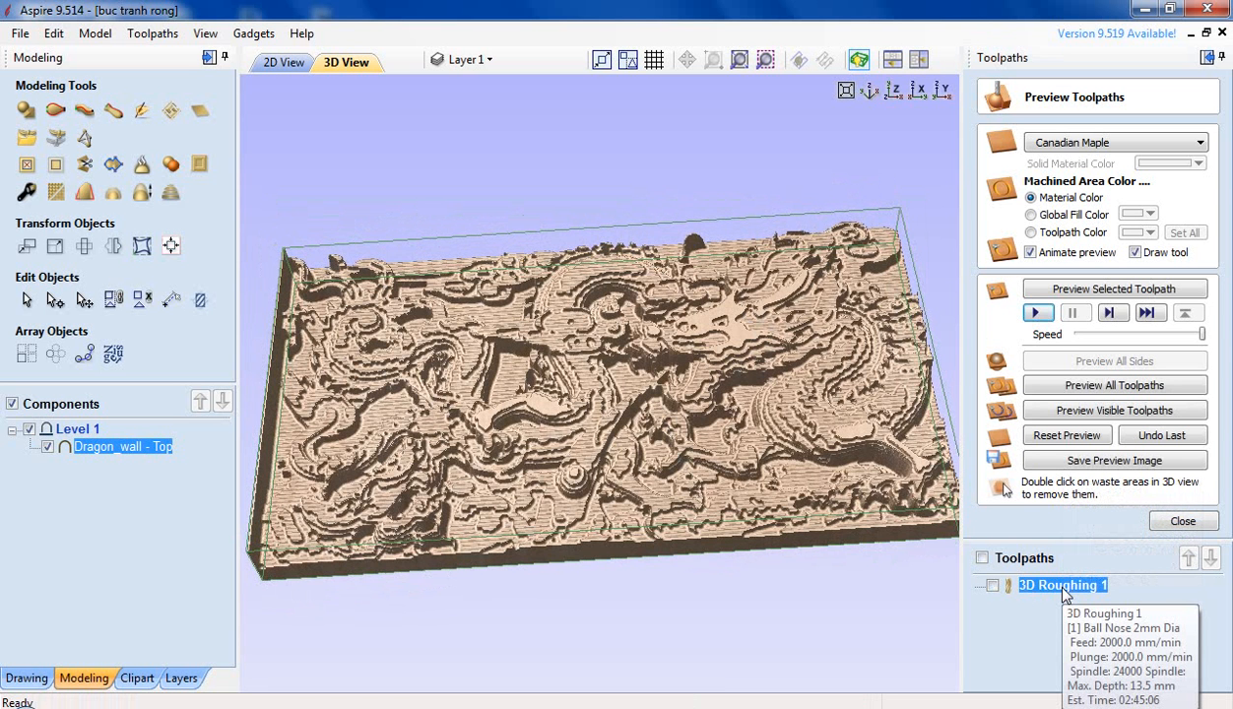
Reopen 3D Roughing 1, keep the Raster X direction and set the Ball Nose 2mm tool's stepover to 70%.
{"action": "double_click", "coordinate": [1062, 587]}
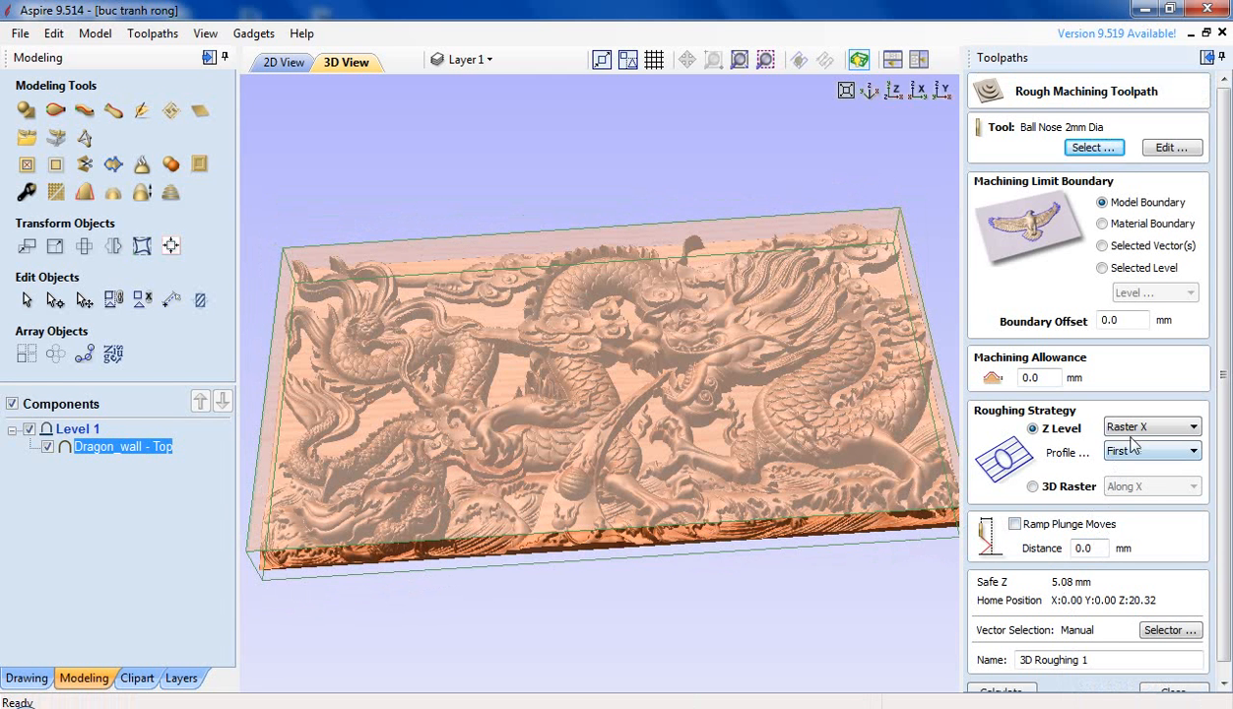
{"action": "left_click", "coordinate": [1140, 437]}
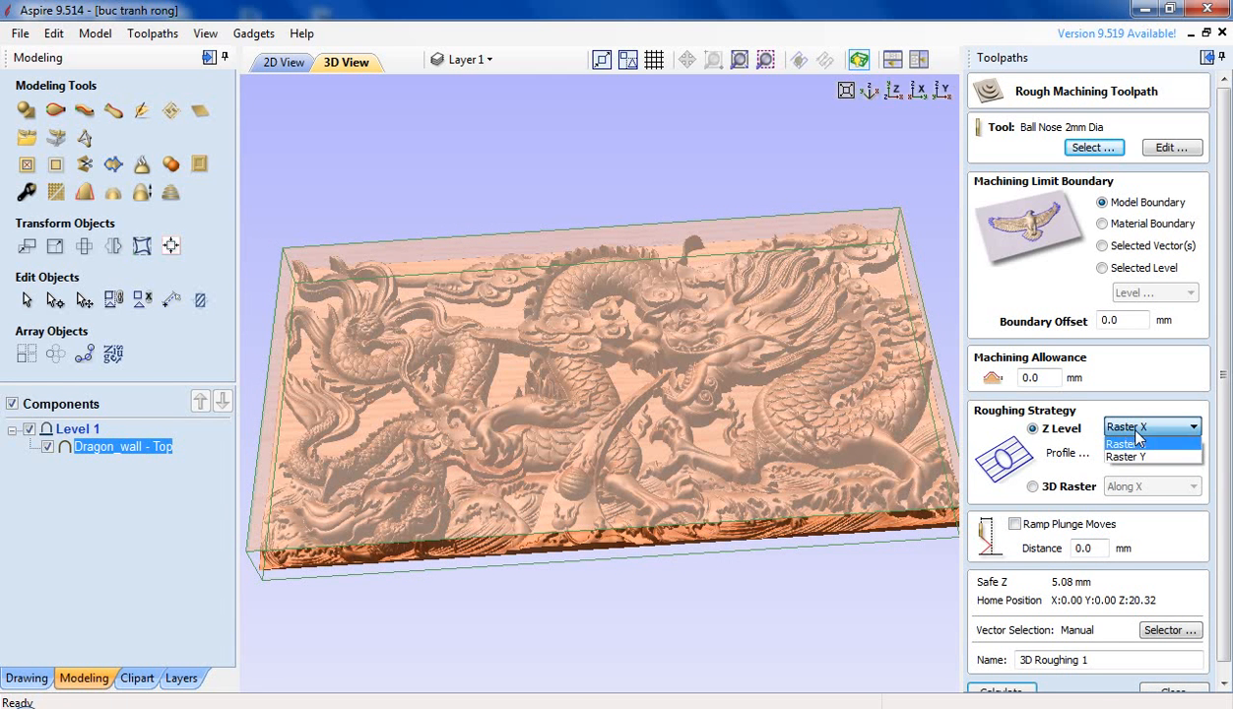
{"action": "left_click", "coordinate": [1138, 440]}
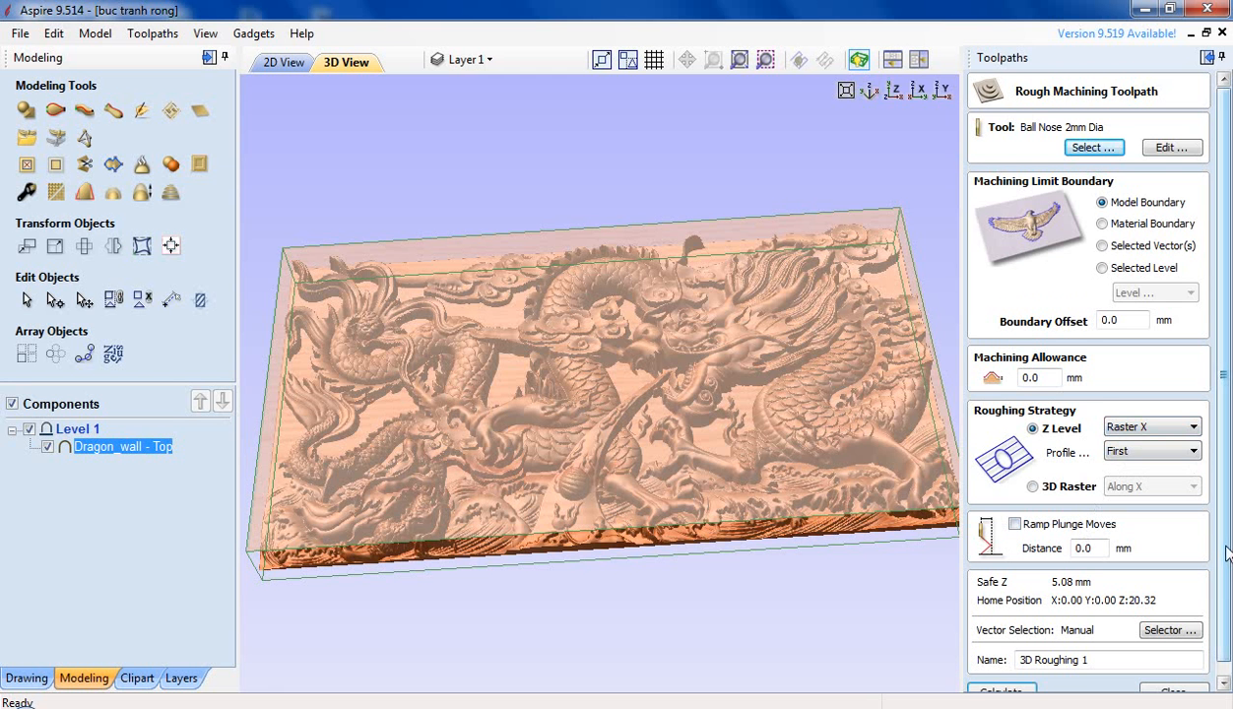
{"action": "scroll", "coordinate": [1141, 548], "scroll_direction": "down", "scroll_amount": 1}
{"action": "left_click", "coordinate": [1093, 135]}
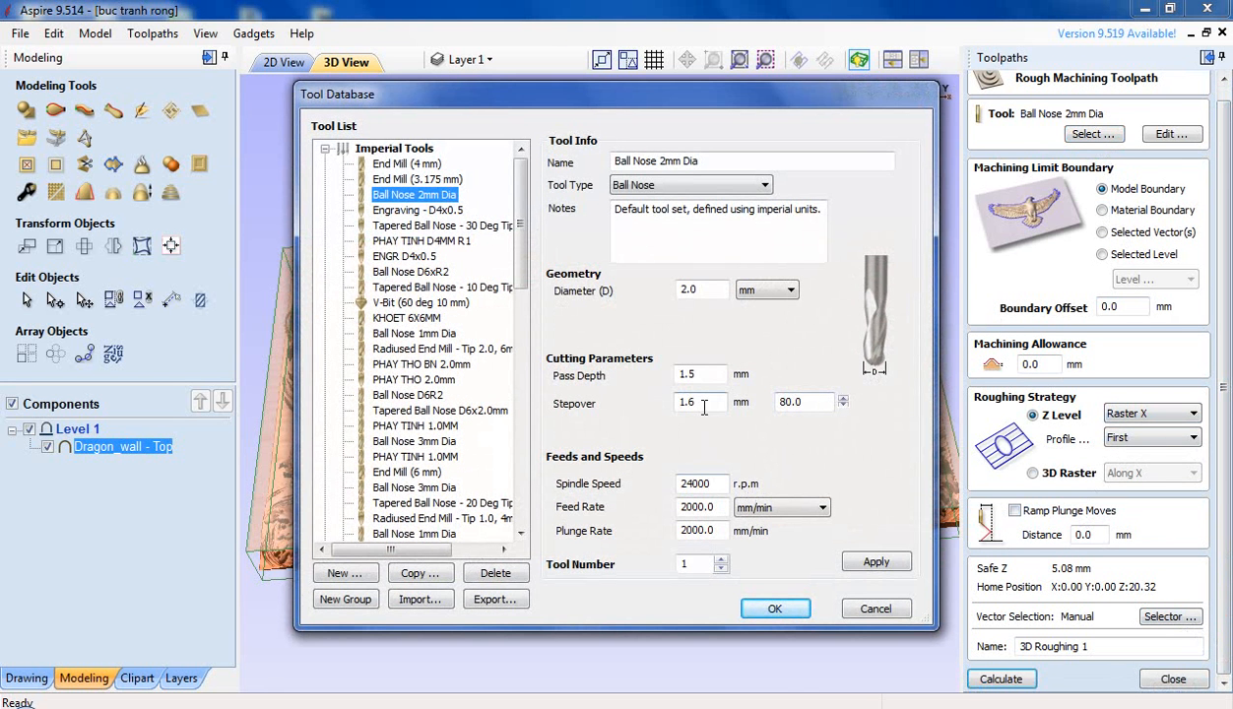
{"action": "left_click_drag", "start_coordinate": [808, 404], "coordinate": [762, 407]}
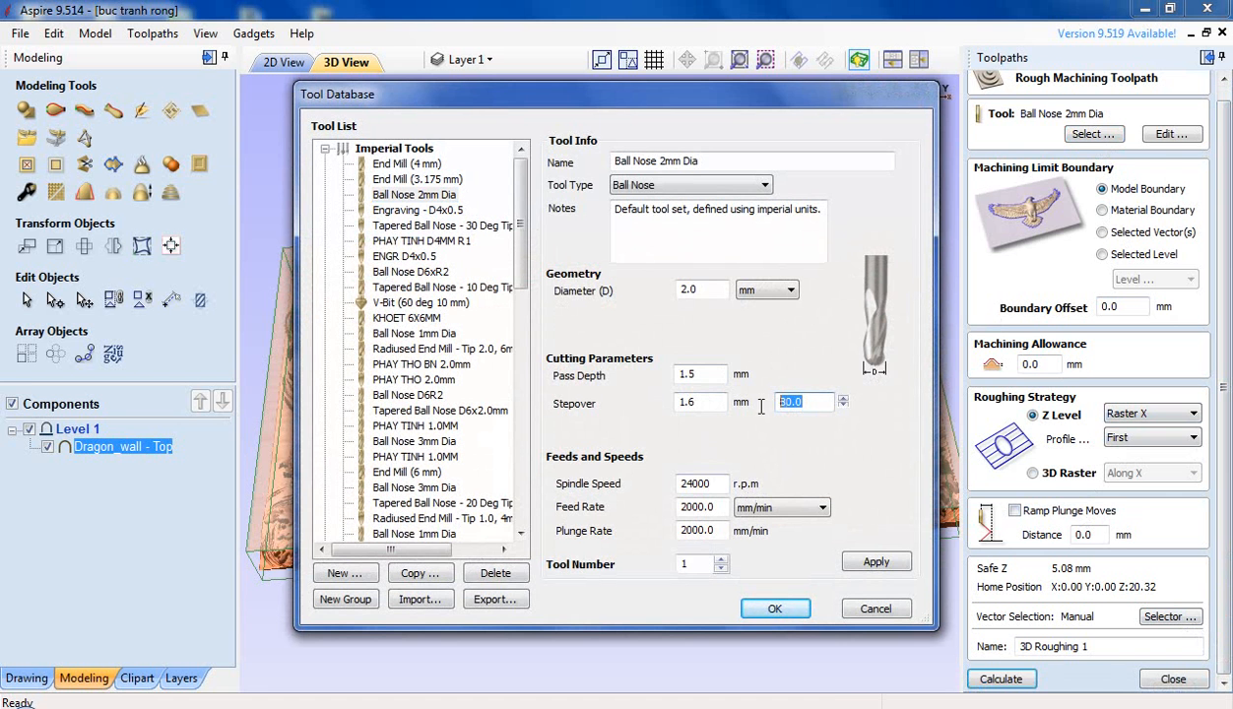
{"action": "type", "text": "70"}
{"action": "left_click", "coordinate": [875, 563]}
{"action": "left_click", "coordinate": [775, 609]}
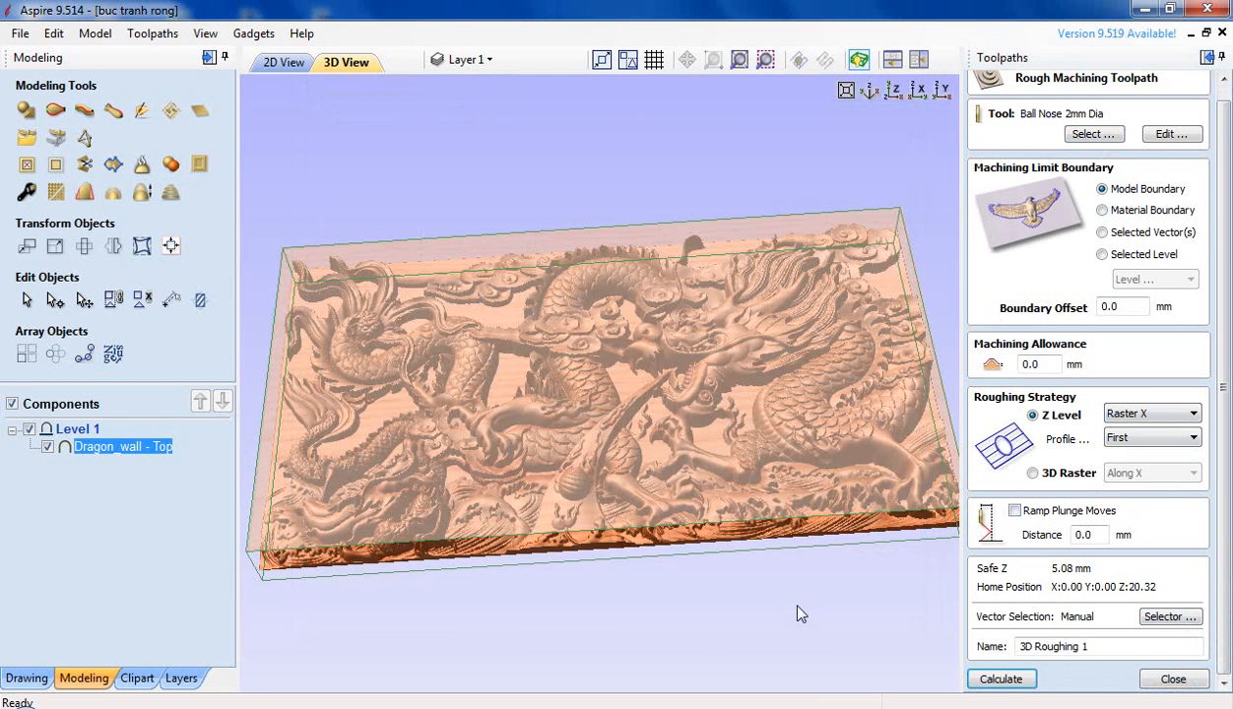
Recalculate the roughing toolpath with the 70% stepover and simulate it from a reset preview.
{"action": "left_click", "coordinate": [1001, 680]}
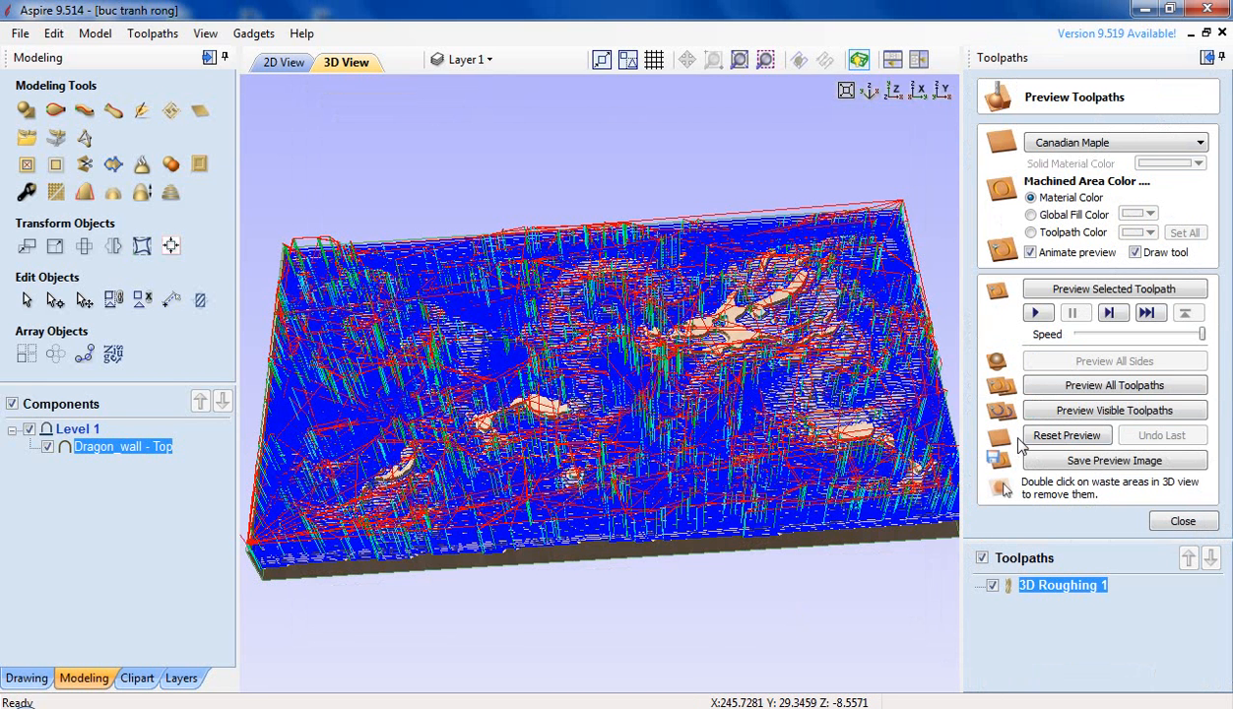
{"action": "left_click", "coordinate": [1040, 435]}
{"action": "left_click", "coordinate": [1036, 314]}
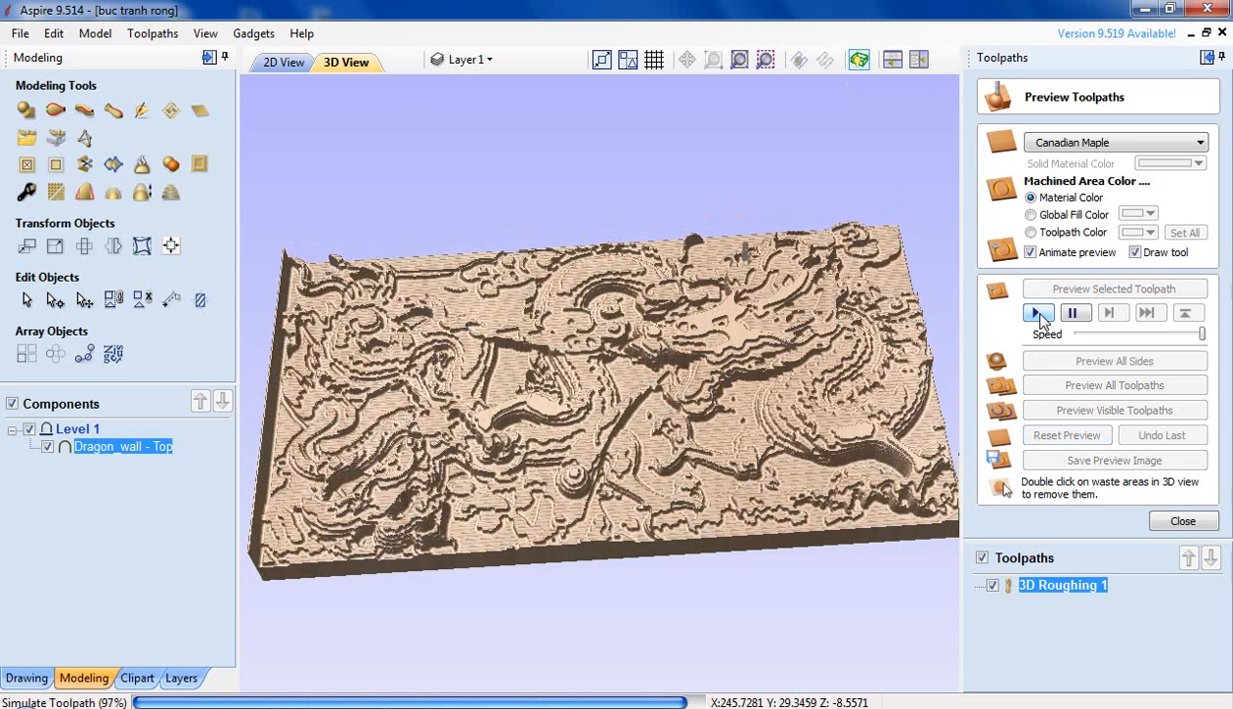
Recalculate 3D Roughing 1 with the 3D Raster strategy along X and simulate it to check its estimated time.
{"action": "double_click", "coordinate": [1021, 586]}
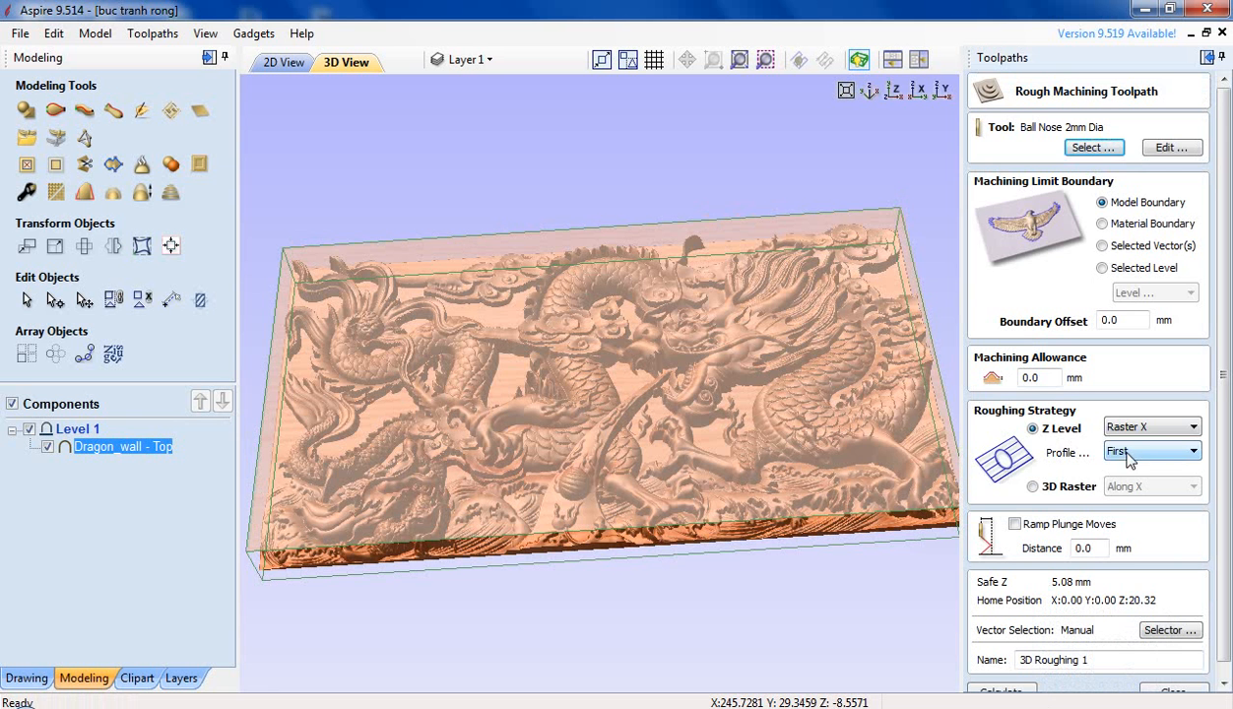
{"action": "left_click", "coordinate": [1032, 487]}
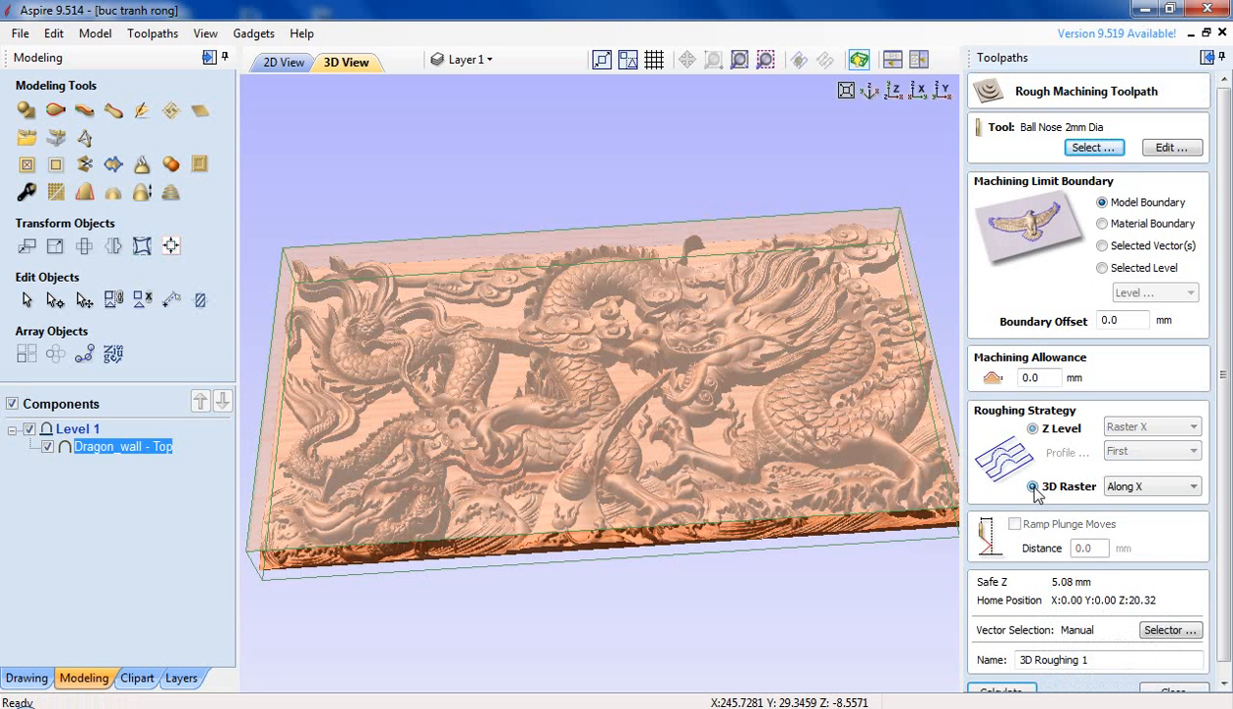
{"action": "left_click", "coordinate": [1002, 688]}
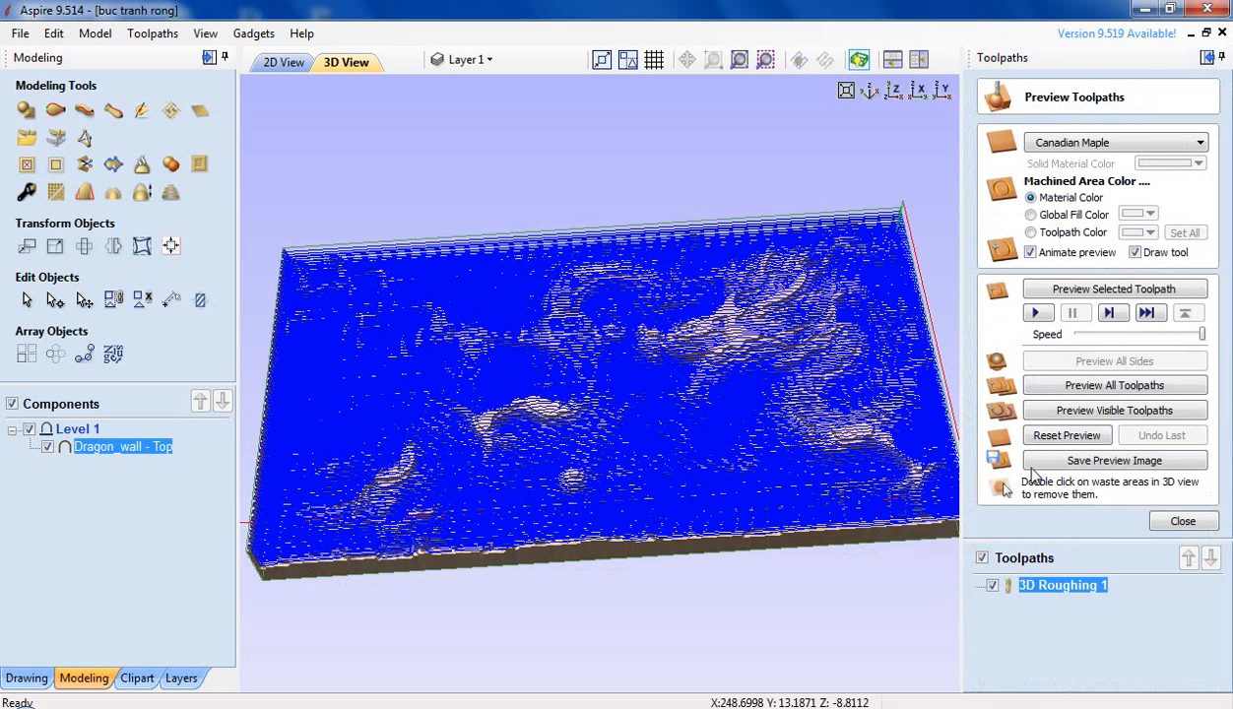
{"action": "left_click", "coordinate": [1035, 435]}
{"action": "left_click", "coordinate": [1037, 315]}
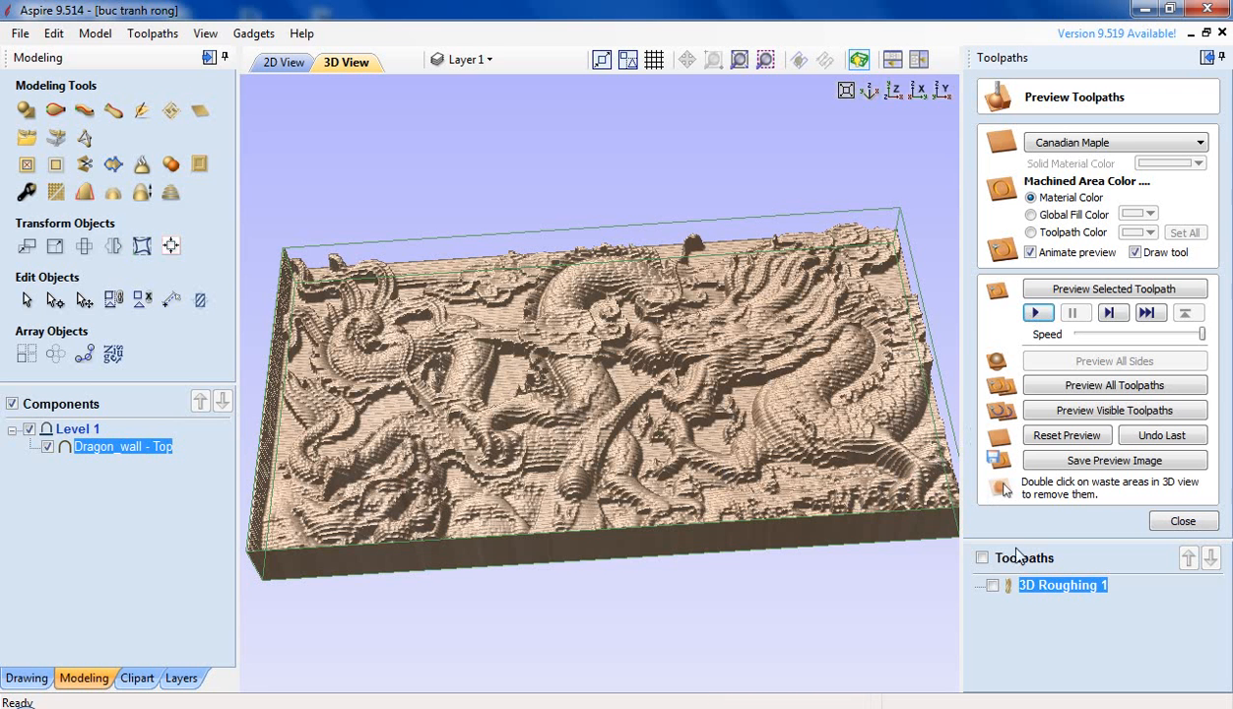
{"action": "mouse_move", "coordinate": [1053, 591]}
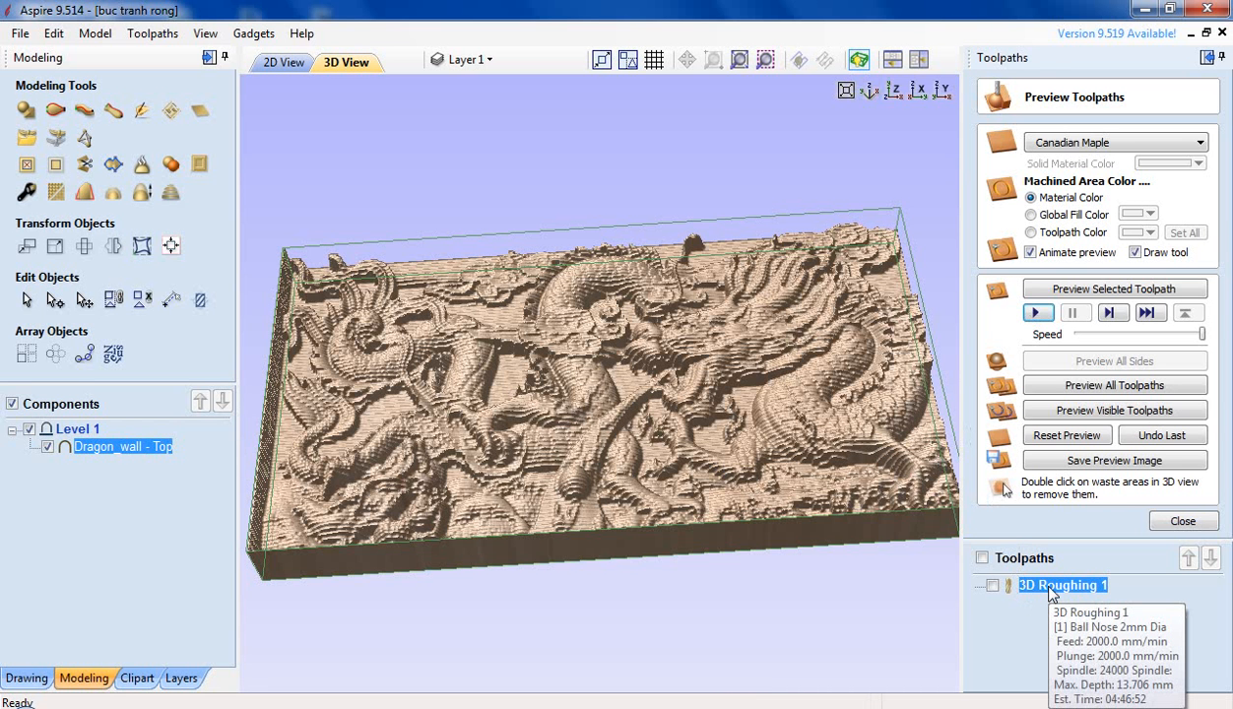
Recalculate 3D Roughing 1 with the Z Level strategy and simulate it to compare the machining time.
{"action": "double_click", "coordinate": [1053, 591]}
{"action": "left_click", "coordinate": [1034, 431]}
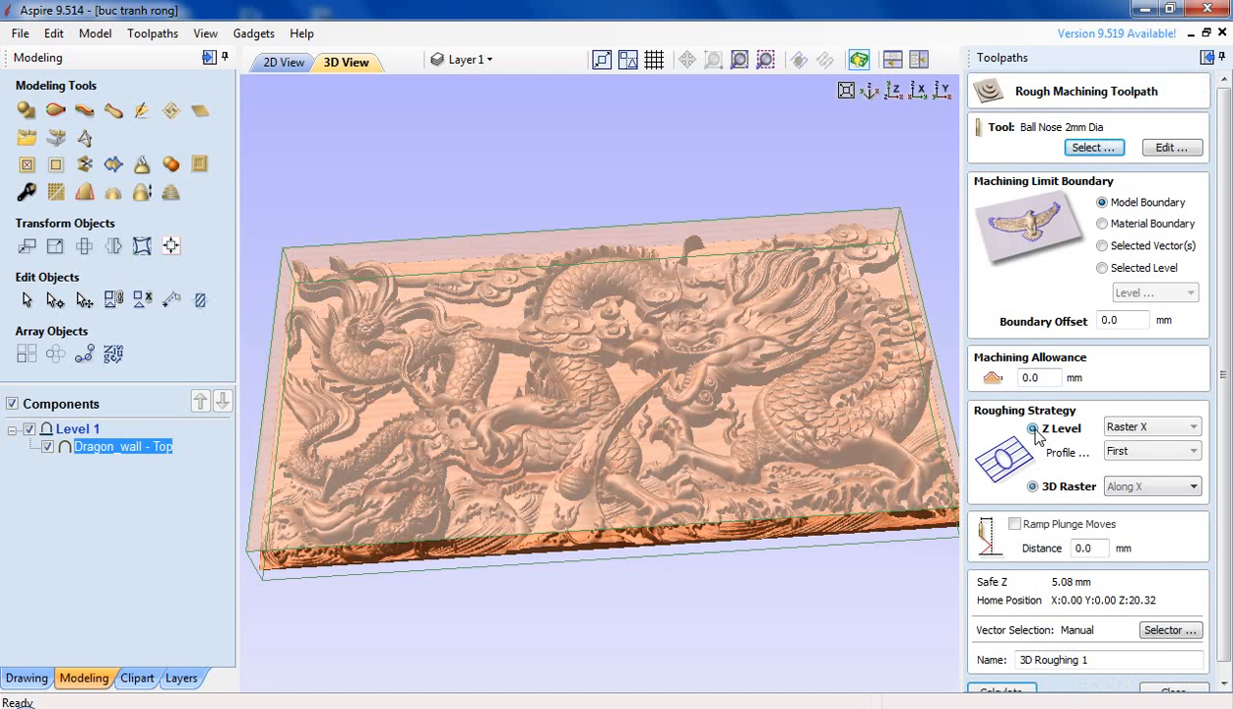
{"action": "left_click", "coordinate": [1005, 693]}
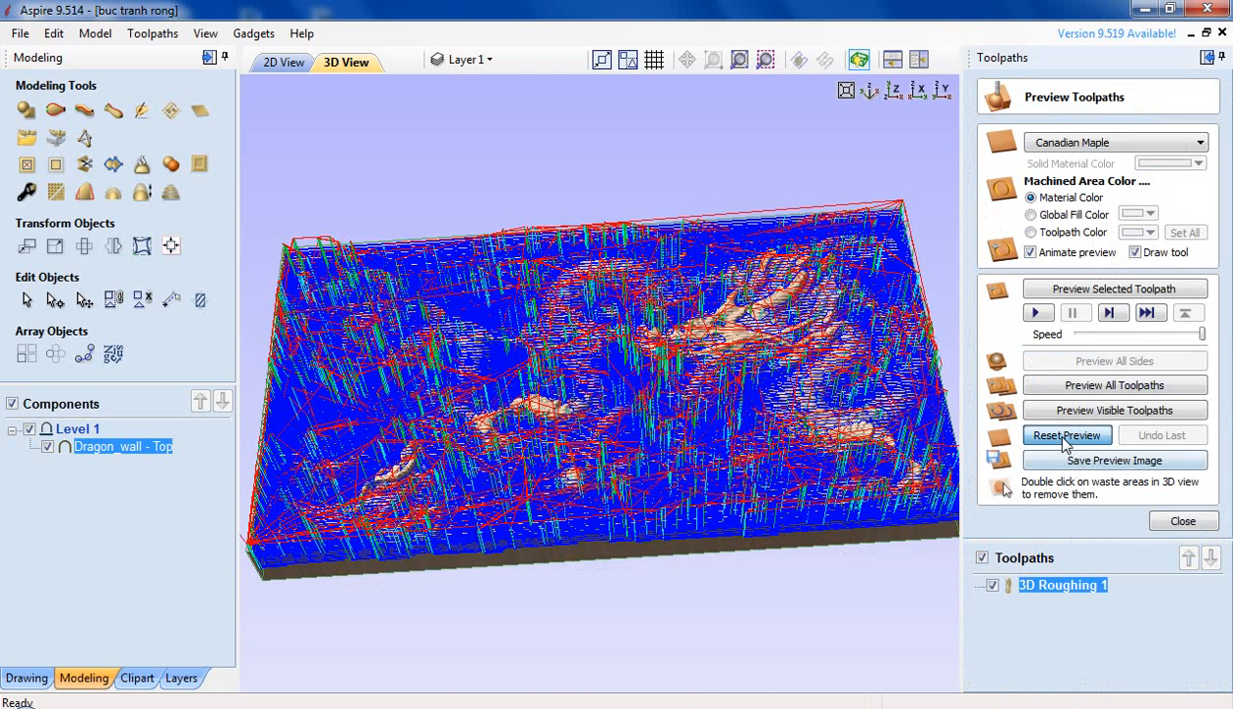
{"action": "left_click", "coordinate": [1035, 312]}
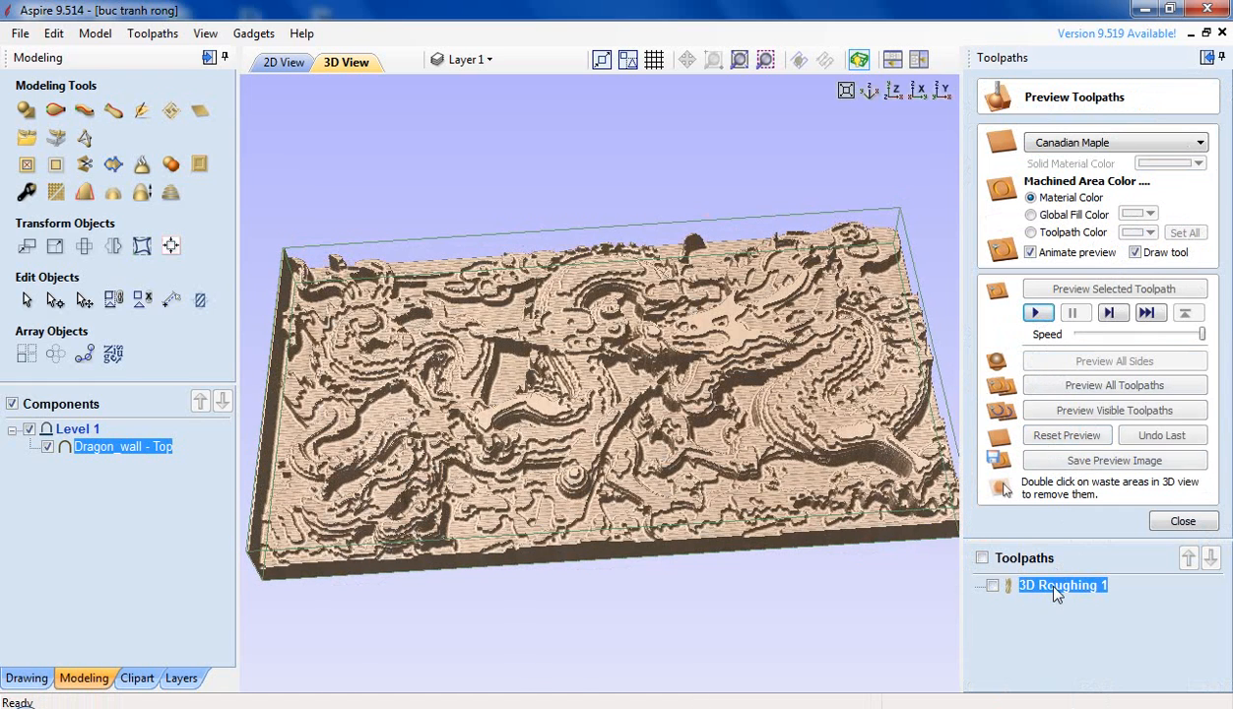
{"action": "mouse_move", "coordinate": [1057, 592]}
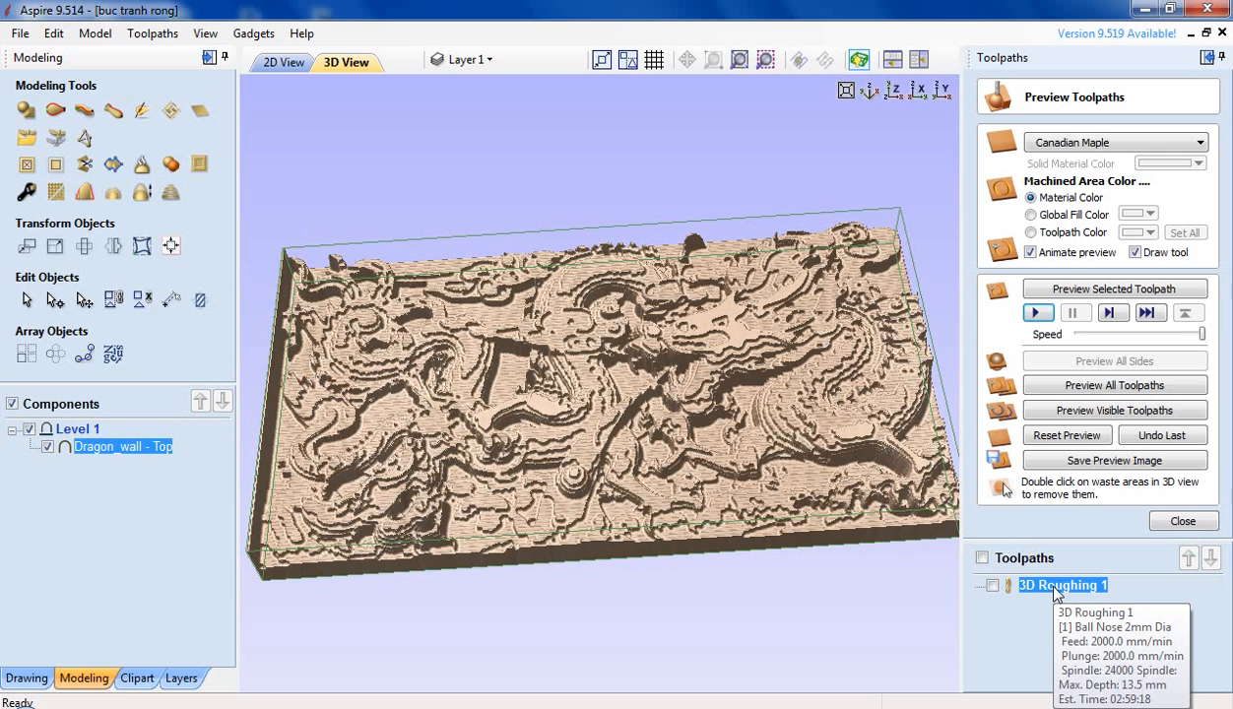
Reopen 3D Roughing 1 and set the Ball Nose 2mm tool's stepover to 80%.
{"action": "double_click", "coordinate": [1054, 589]}
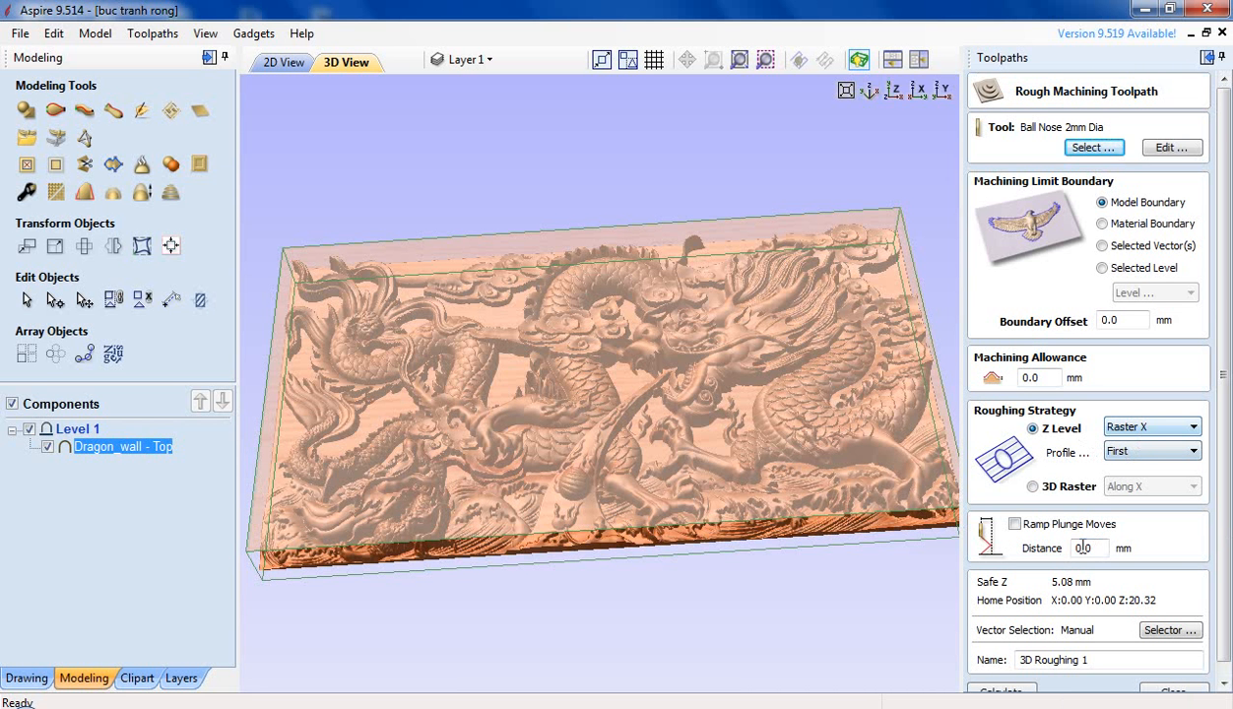
{"action": "left_click", "coordinate": [1092, 148]}
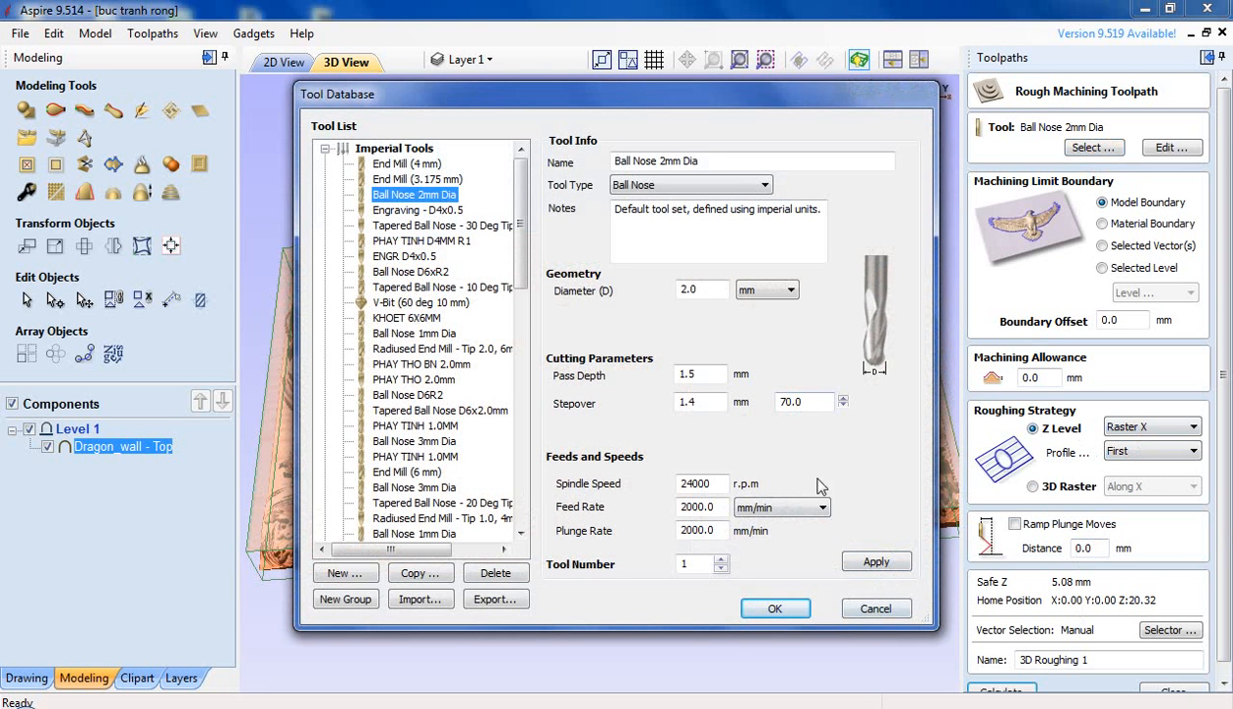
{"action": "left_click_drag", "start_coordinate": [803, 401], "coordinate": [723, 394]}
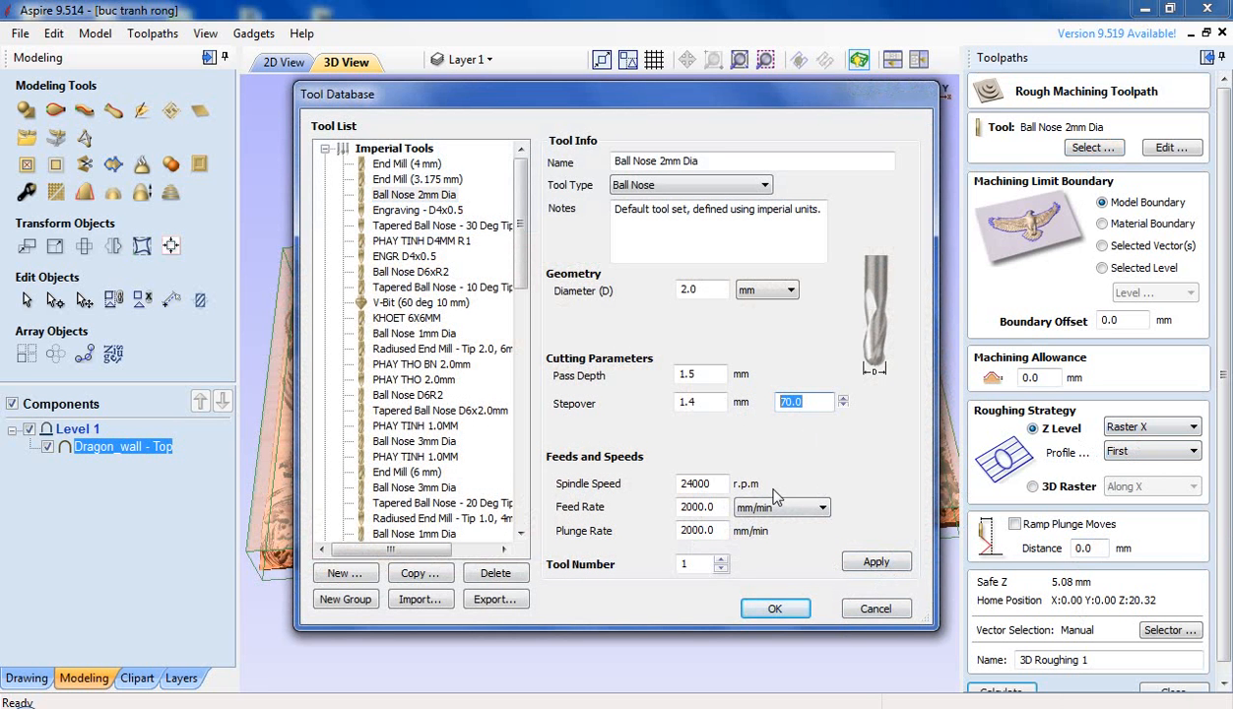
{"action": "type", "text": "80"}
{"action": "left_click", "coordinate": [872, 561]}
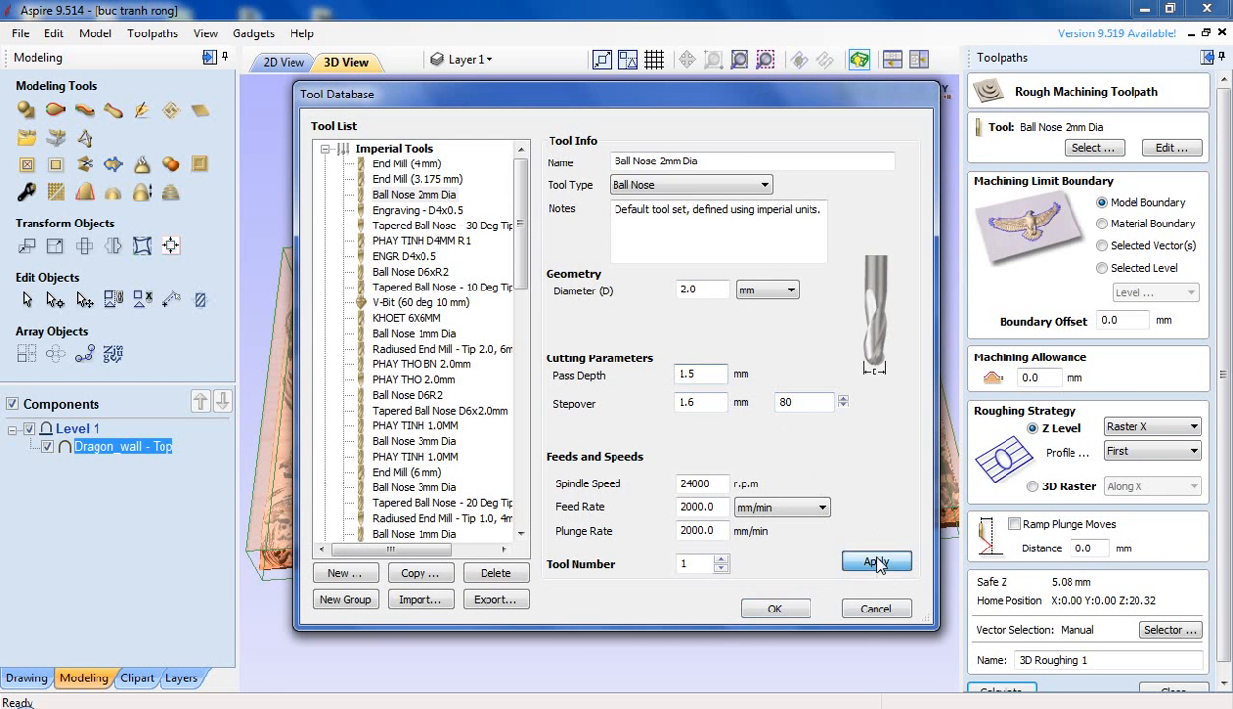
Recalculate 3D Roughing 1 with the 80% stepover and simulate it from a reset preview.
{"action": "left_click", "coordinate": [775, 609]}
{"action": "left_click", "coordinate": [1000, 689]}
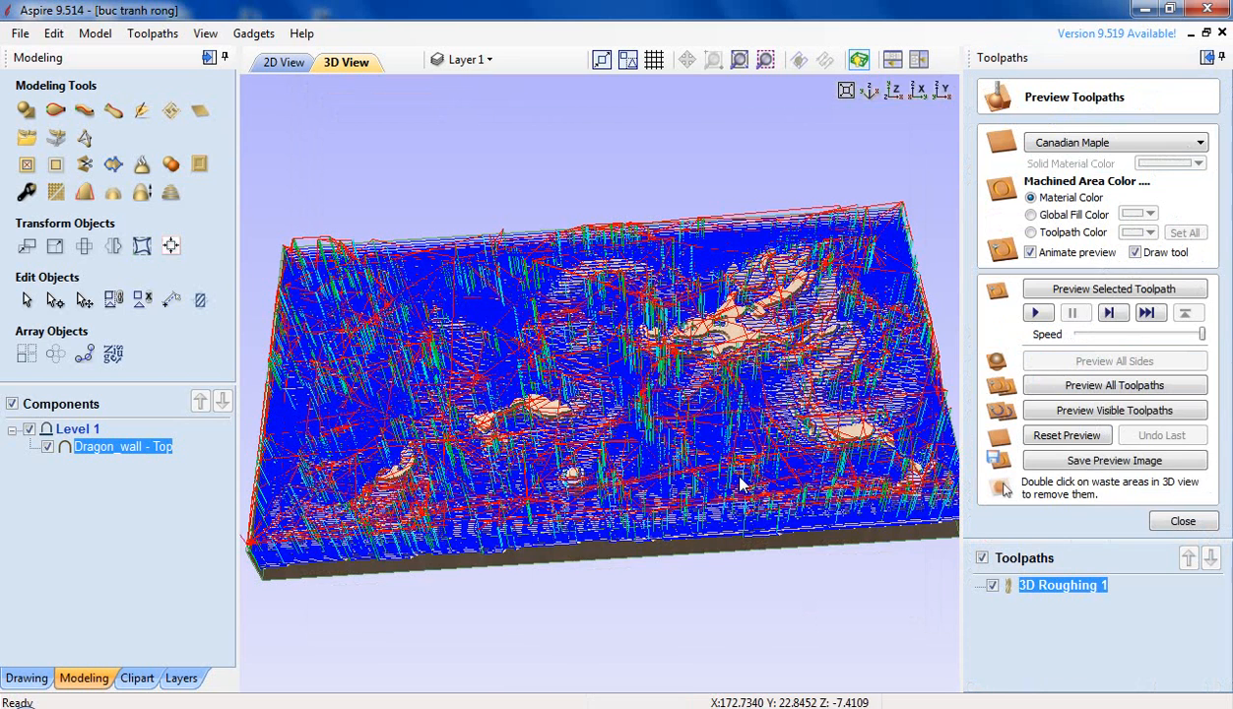
{"action": "left_click", "coordinate": [1035, 435]}
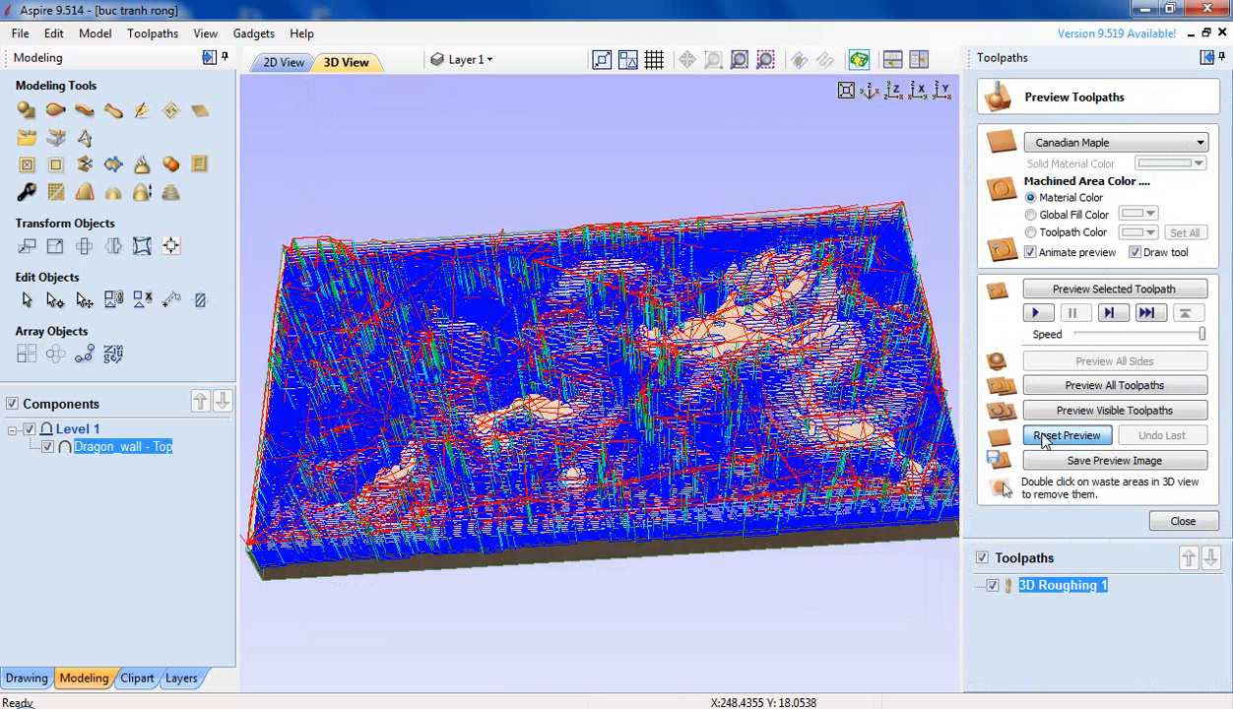
{"action": "left_click", "coordinate": [1035, 314]}
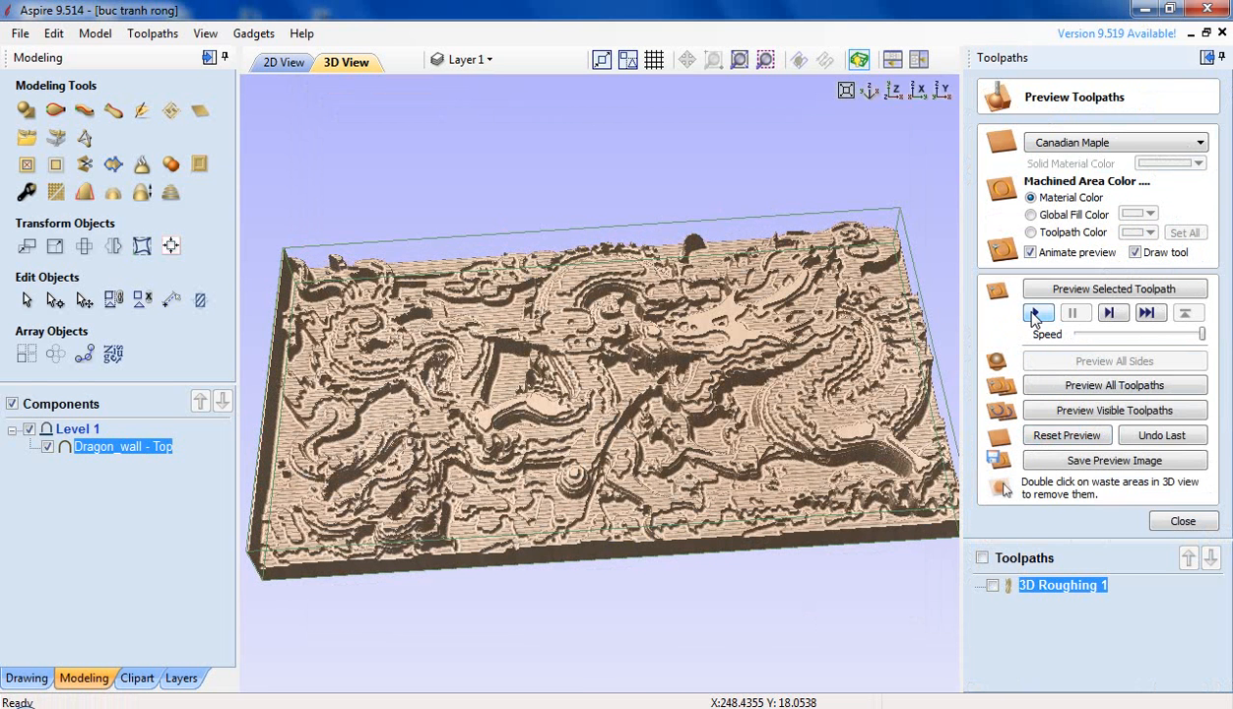
Rename the roughing toolpath as PHAY THO D6xR2.
{"action": "right_click", "coordinate": [1039, 589]}
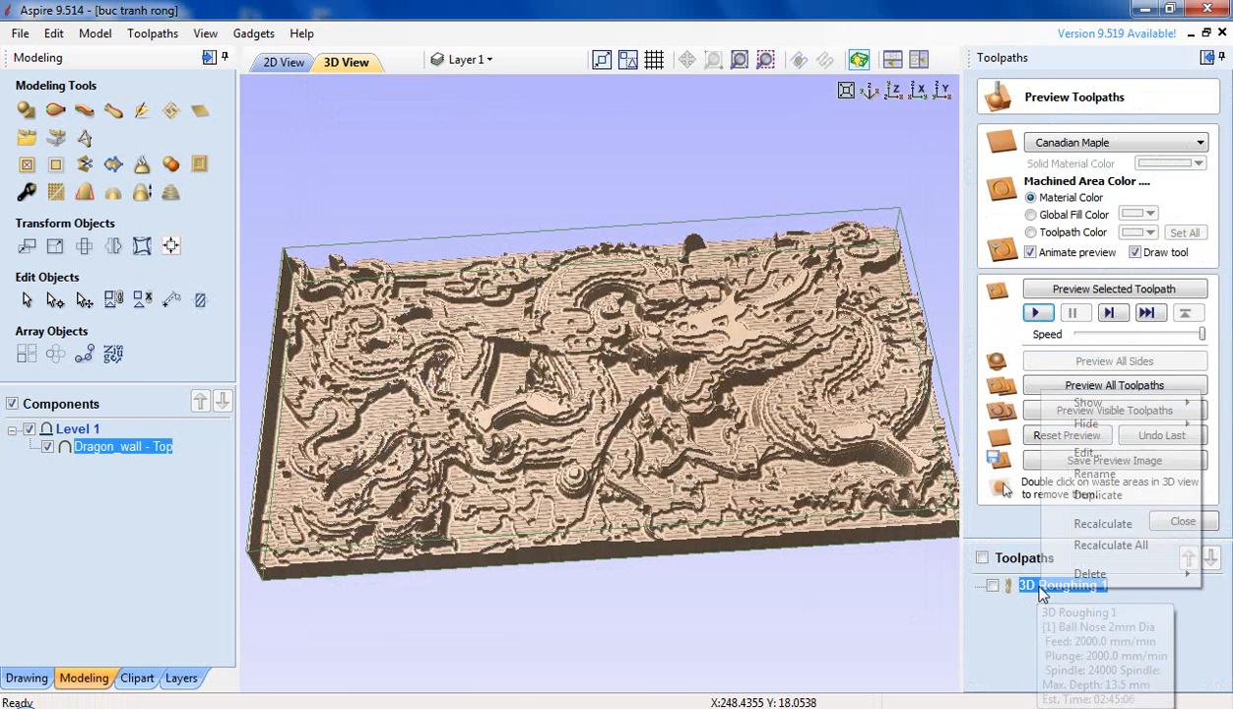
{"action": "left_click", "coordinate": [1095, 473]}
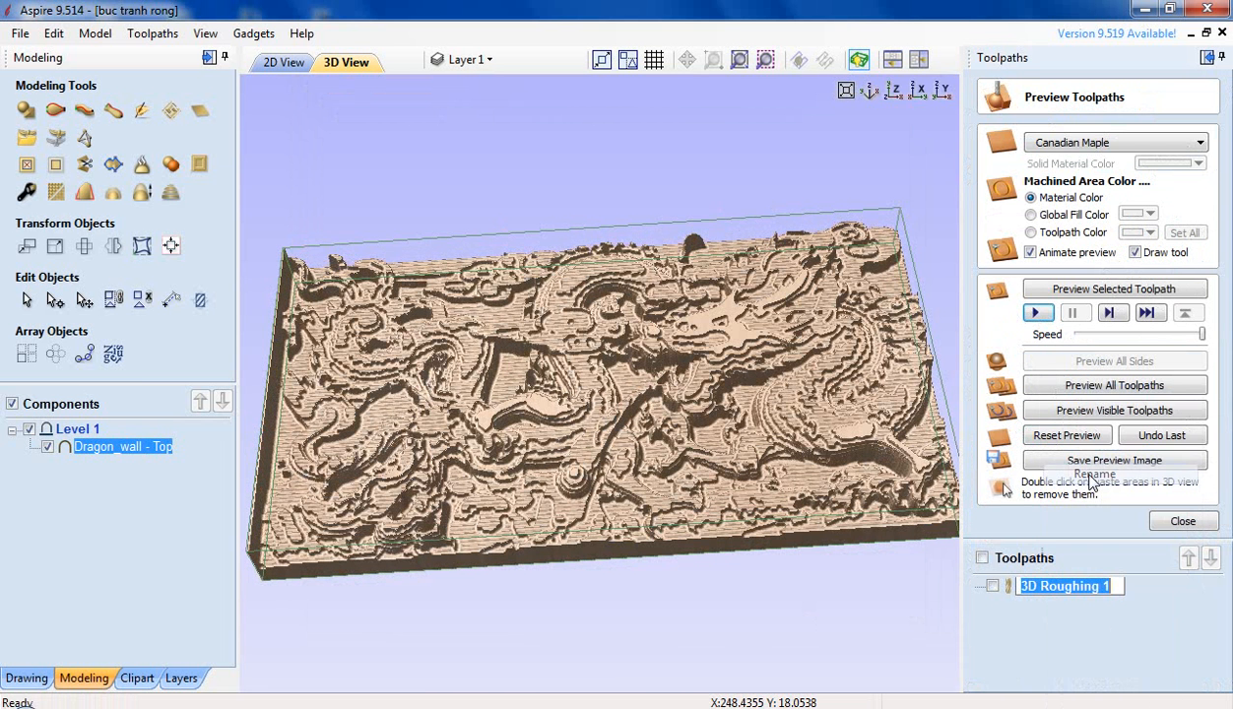
{"action": "type", "text": "PH"}
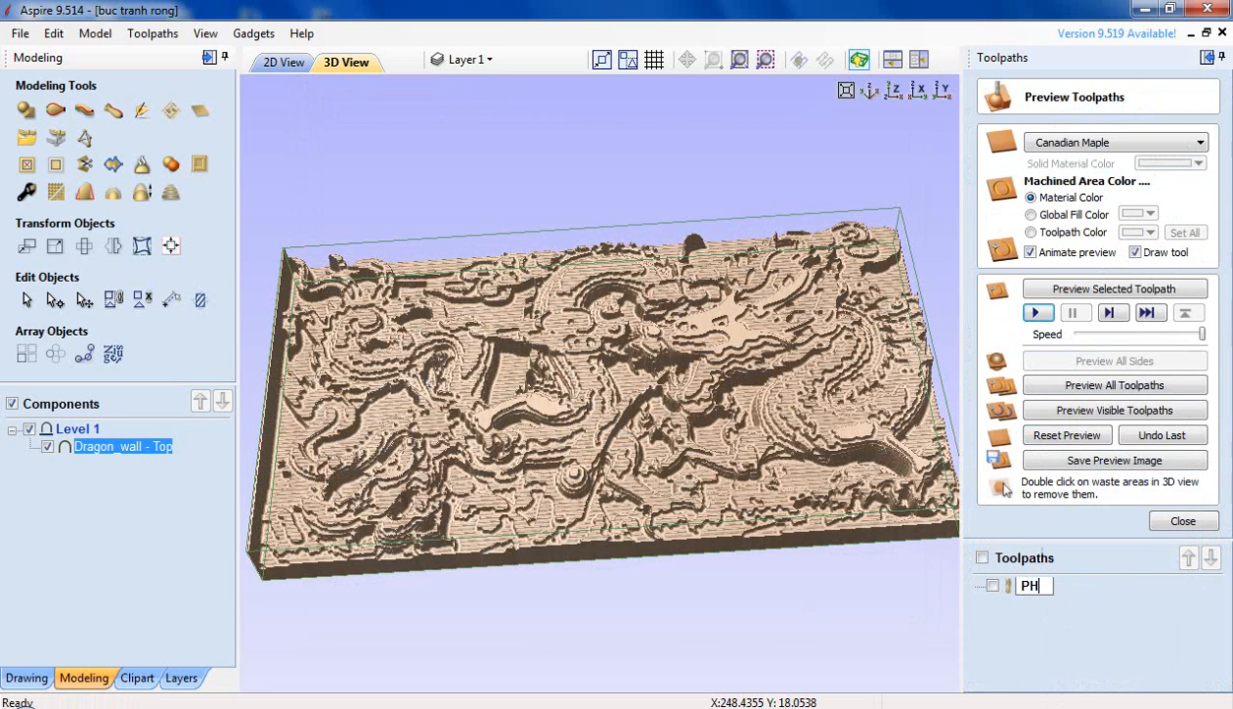
{"action": "type", "text": "AY THO"}
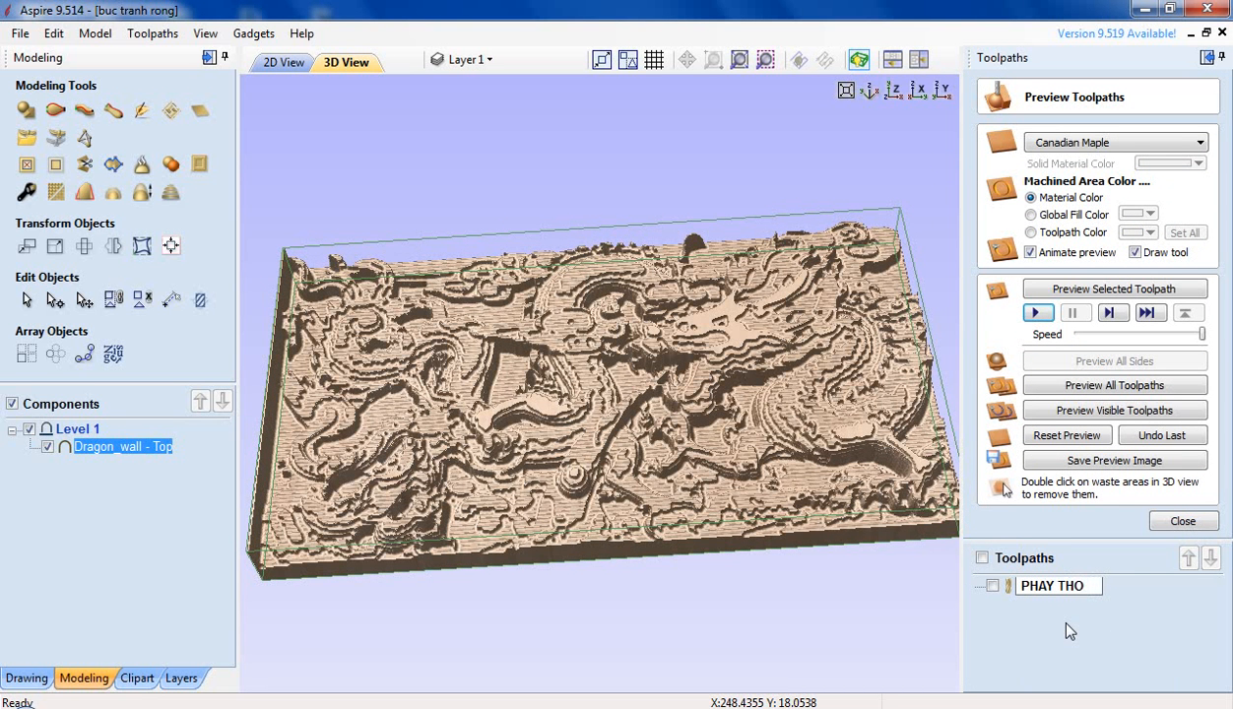
{"action": "type", "text": " D6xR2"}
{"action": "key", "text": "Return"}
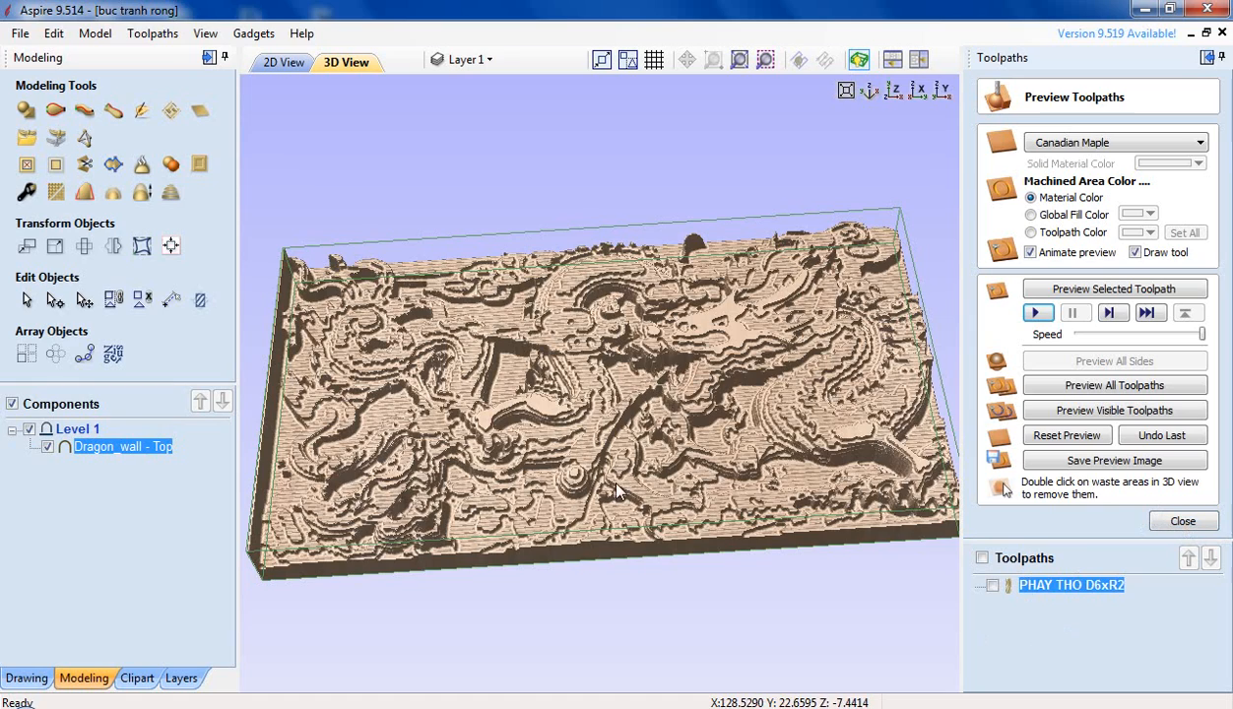
{"action": "left_click_drag", "start_coordinate": [602, 472], "coordinate": [463, 475]}
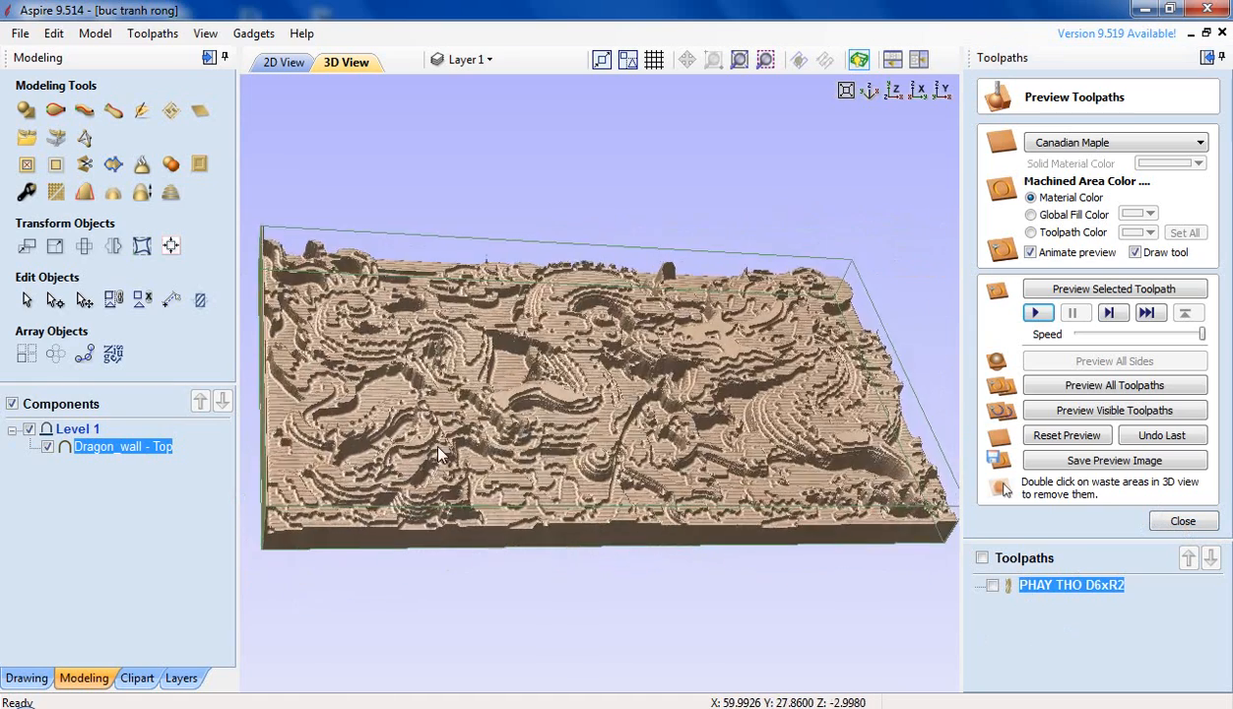
Start a 3D finish toolpath and define a new 4 mm, 30-degree Engraving tool with a 0.4 mm flat diameter.
{"action": "left_click", "coordinate": [1183, 521]}
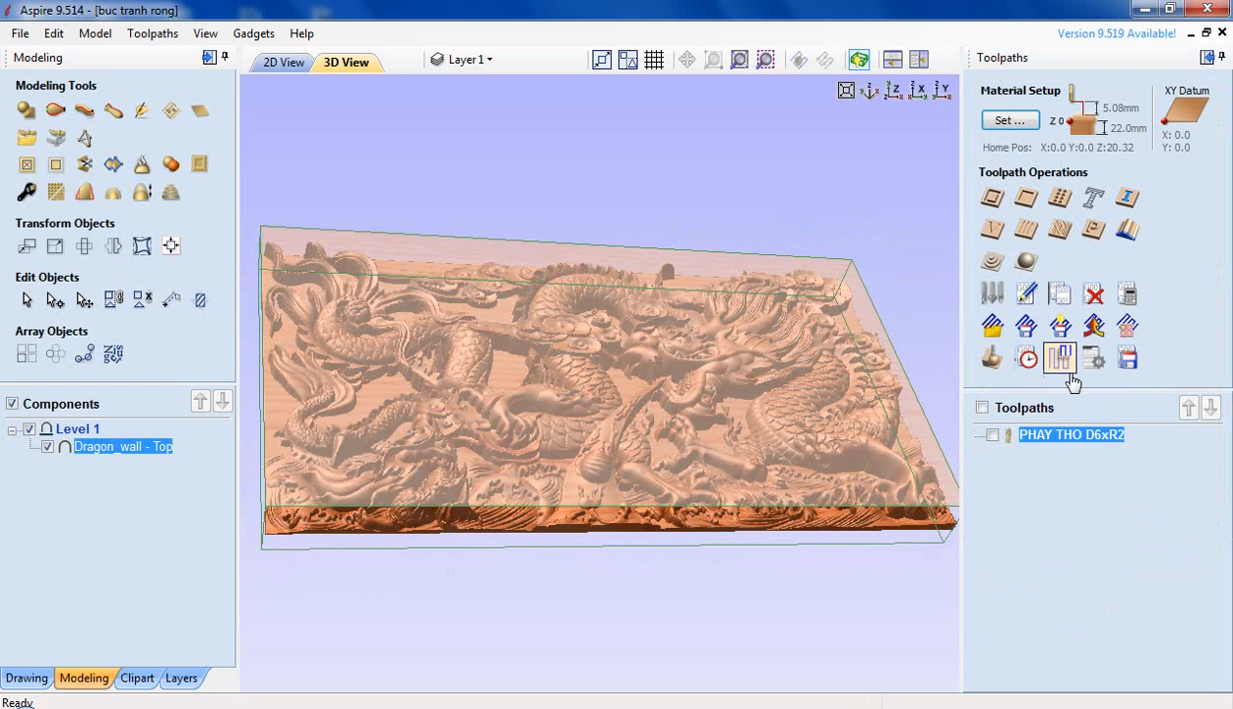
{"action": "left_click", "coordinate": [1025, 262]}
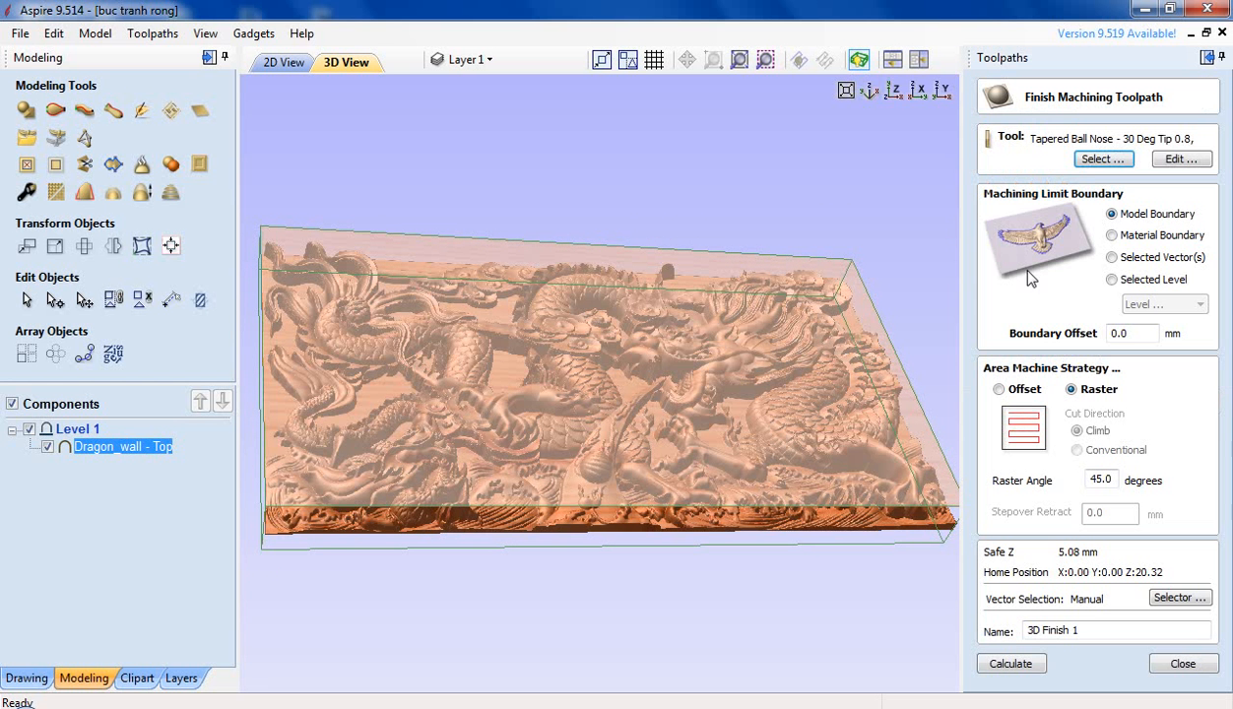
{"action": "left_click", "coordinate": [1103, 160]}
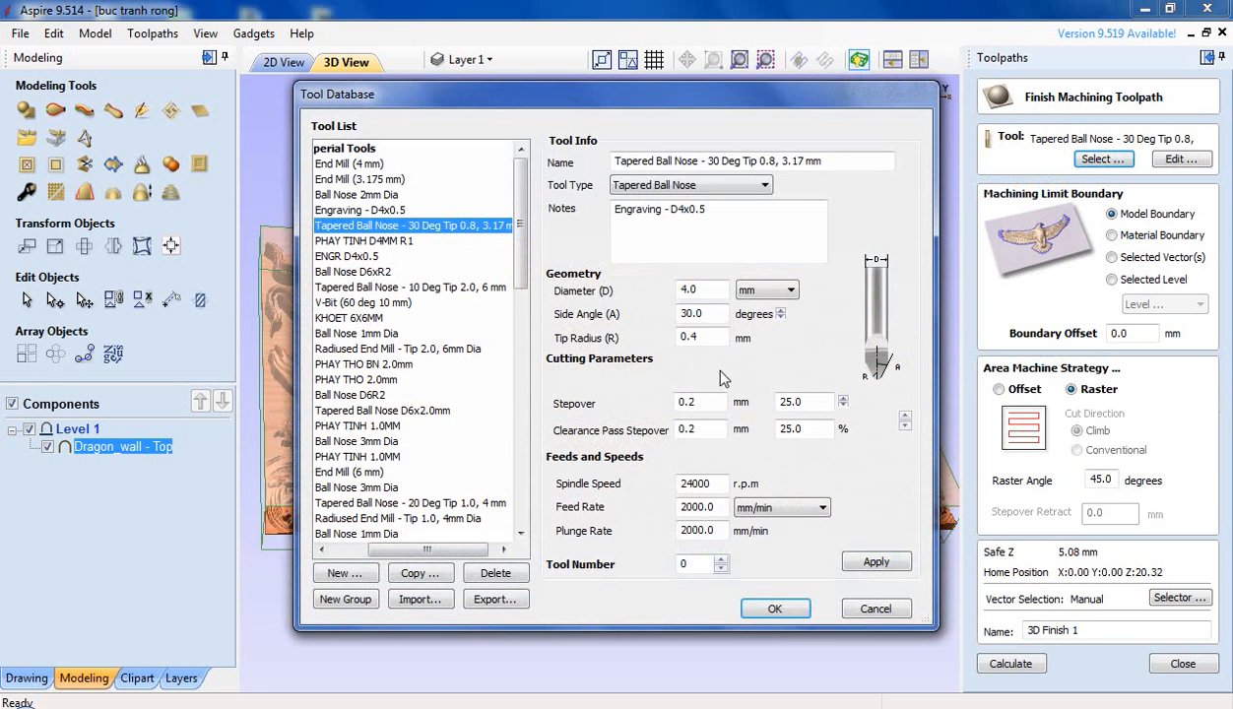
{"action": "left_click", "coordinate": [344, 574]}
{"action": "left_click", "coordinate": [763, 187]}
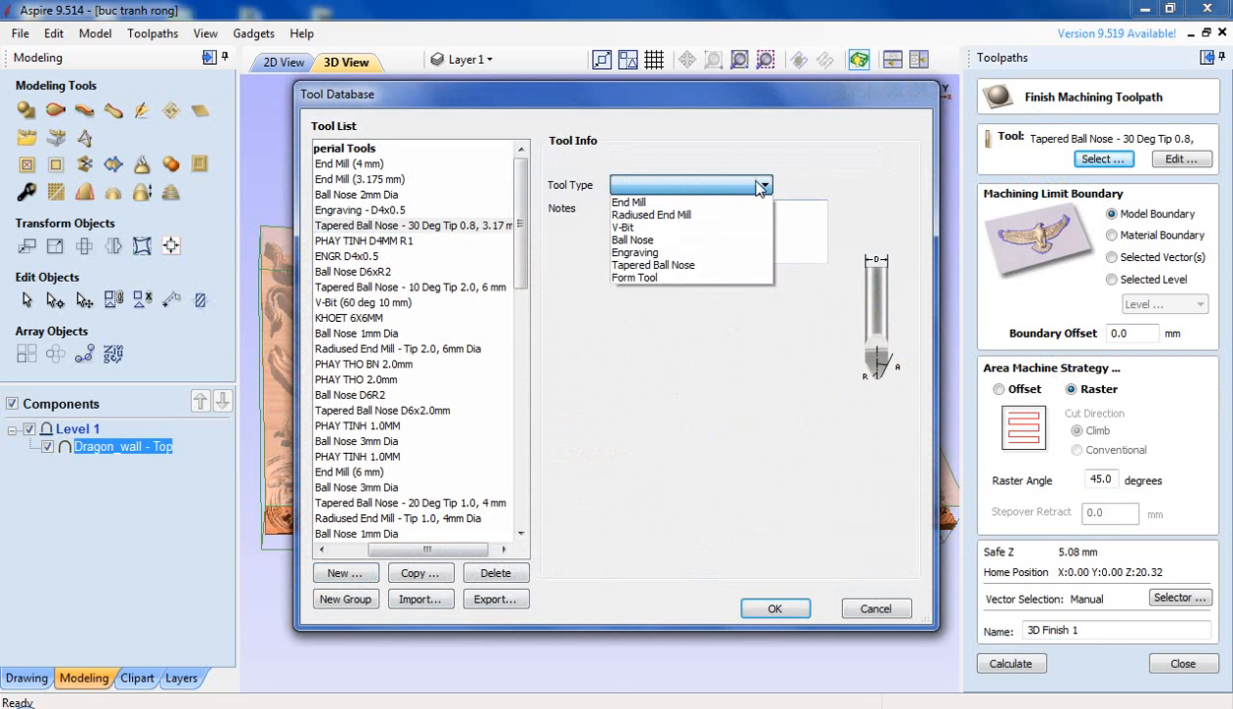
{"action": "left_click", "coordinate": [672, 254]}
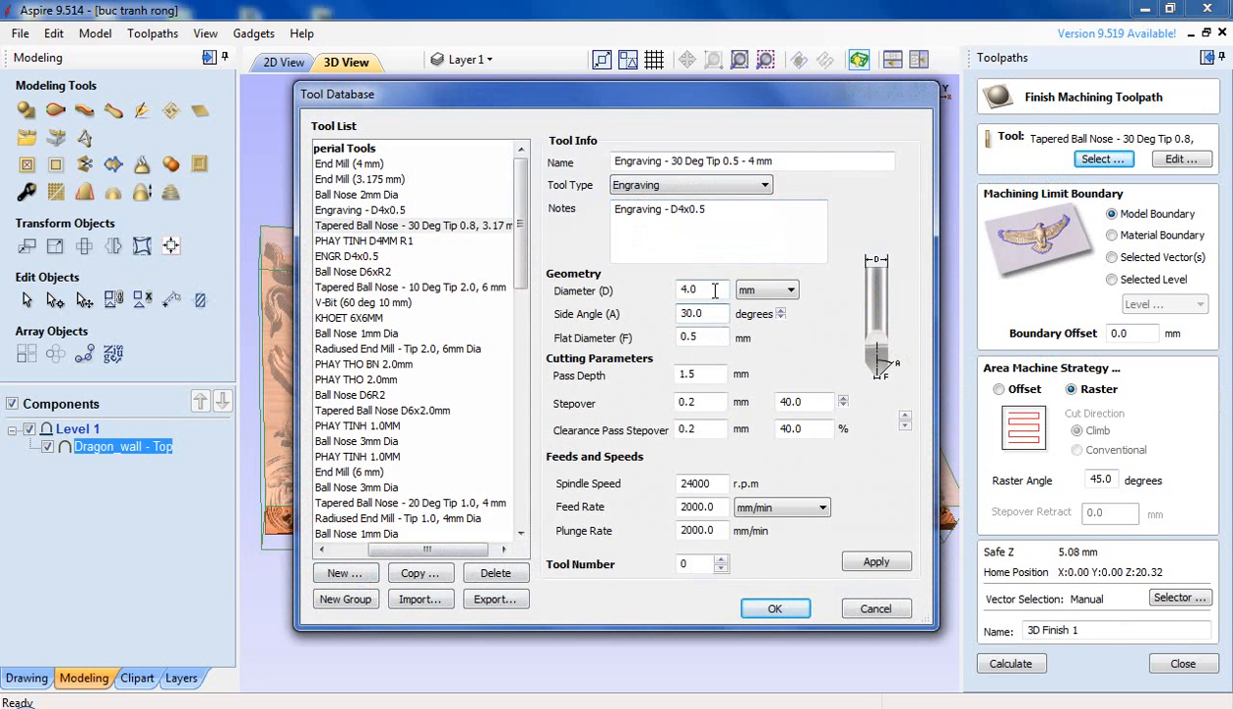
{"action": "left_click", "coordinate": [706, 339]}
{"action": "key", "text": "BackSpace"}
{"action": "type", "text": "4"}
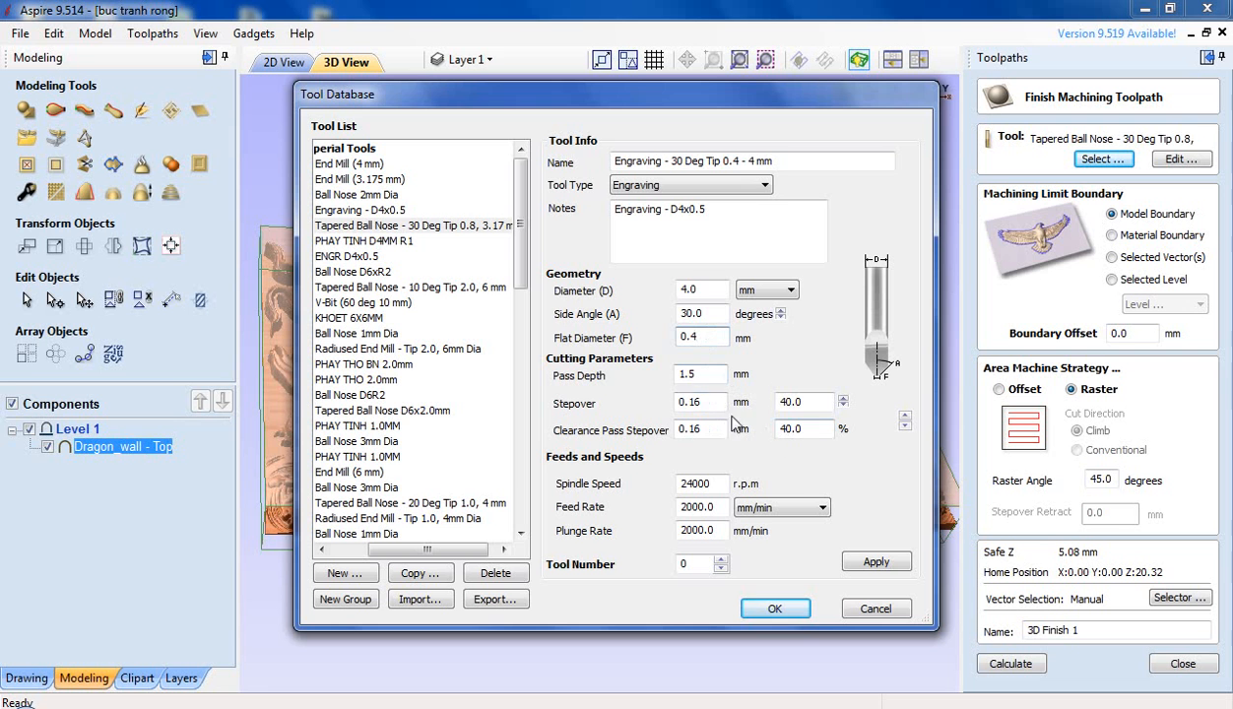
Set the new engraving tool's stepover and clearance pass stepover to 50%.
{"action": "left_click_drag", "start_coordinate": [801, 400], "coordinate": [767, 407]}
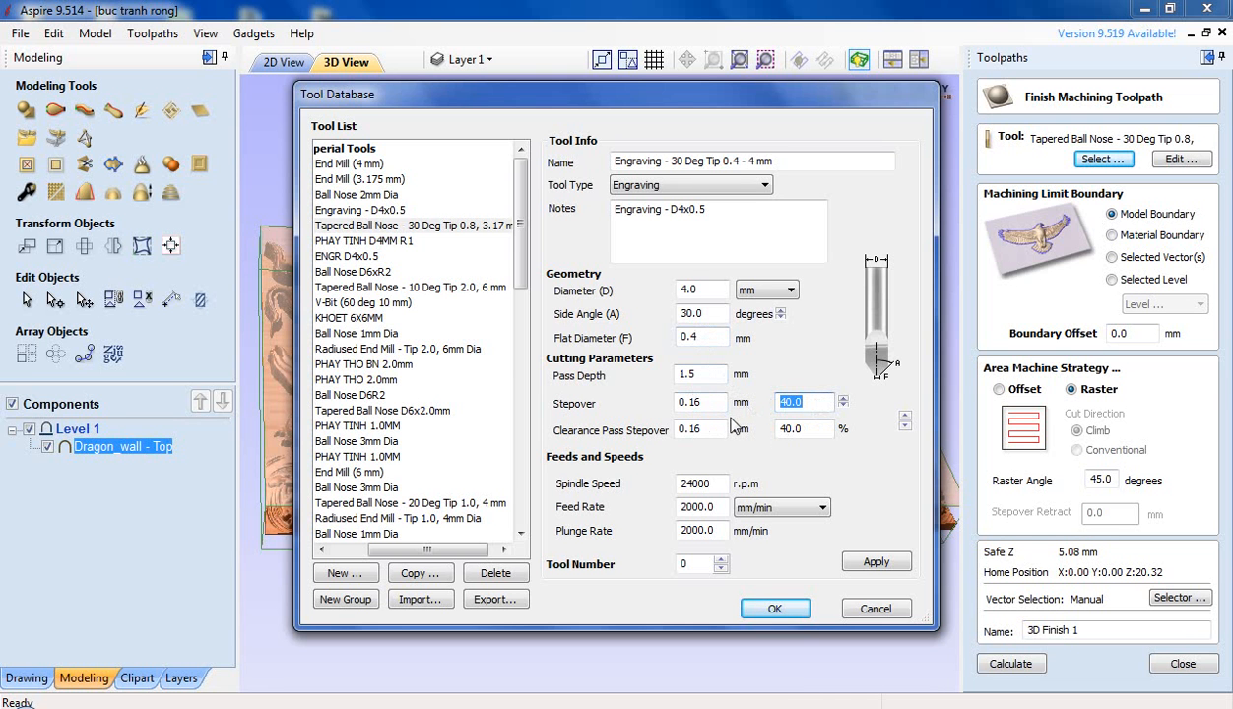
{"action": "left_click_drag", "start_coordinate": [712, 402], "coordinate": [652, 402]}
{"action": "left_click_drag", "start_coordinate": [815, 404], "coordinate": [754, 405]}
{"action": "type", "text": "50"}
{"action": "left_click_drag", "start_coordinate": [818, 429], "coordinate": [758, 435]}
{"action": "type", "text": "50"}
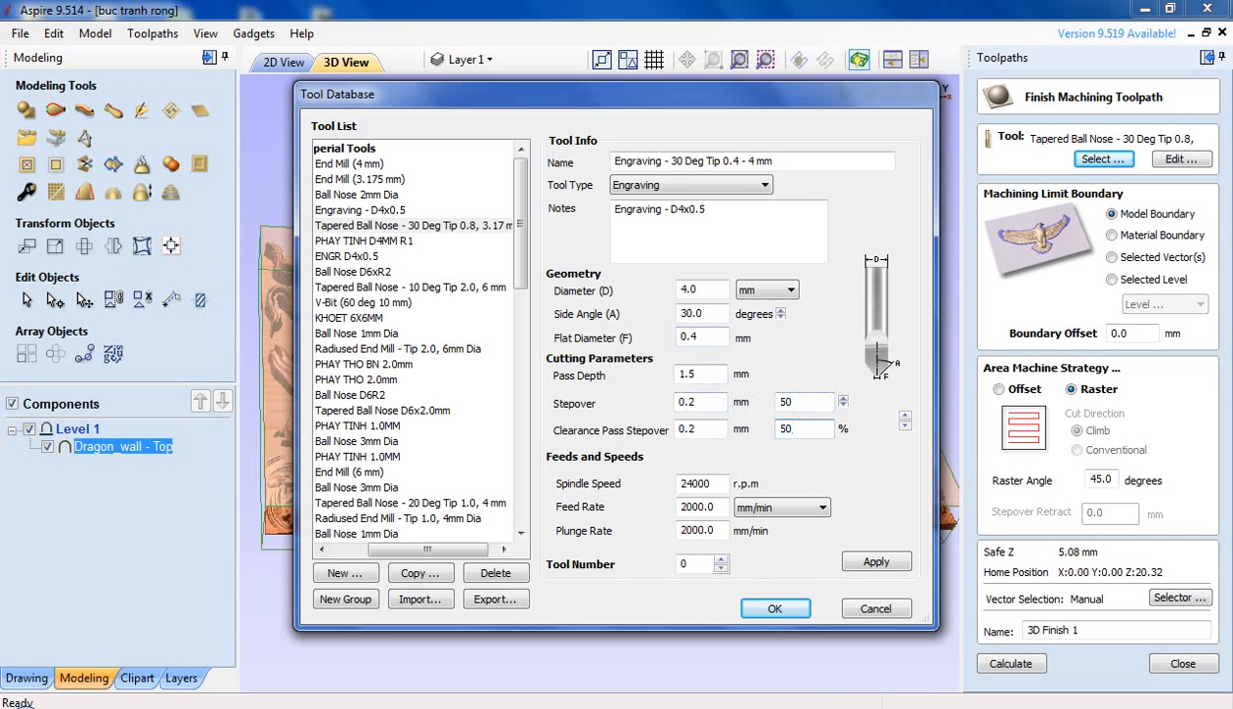
Set the engraving tool's stepover to 40%, save it in the tool database and use it for the finish toolpath.
{"action": "left_click_drag", "start_coordinate": [820, 404], "coordinate": [749, 402]}
{"action": "type", "text": "40"}
{"action": "key", "text": "BackSpace"}
{"action": "key", "text": "BackSpace"}
{"action": "type", "text": "40"}
{"action": "left_click", "coordinate": [859, 562]}
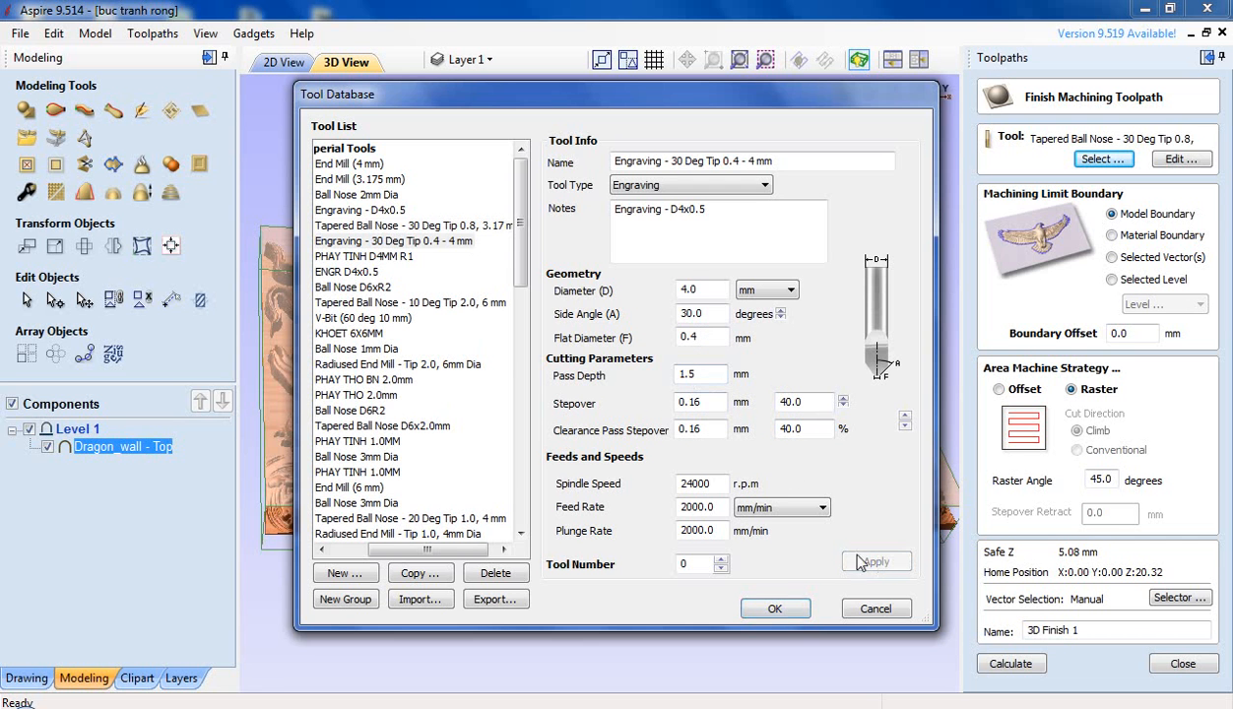
{"action": "left_click", "coordinate": [776, 610]}
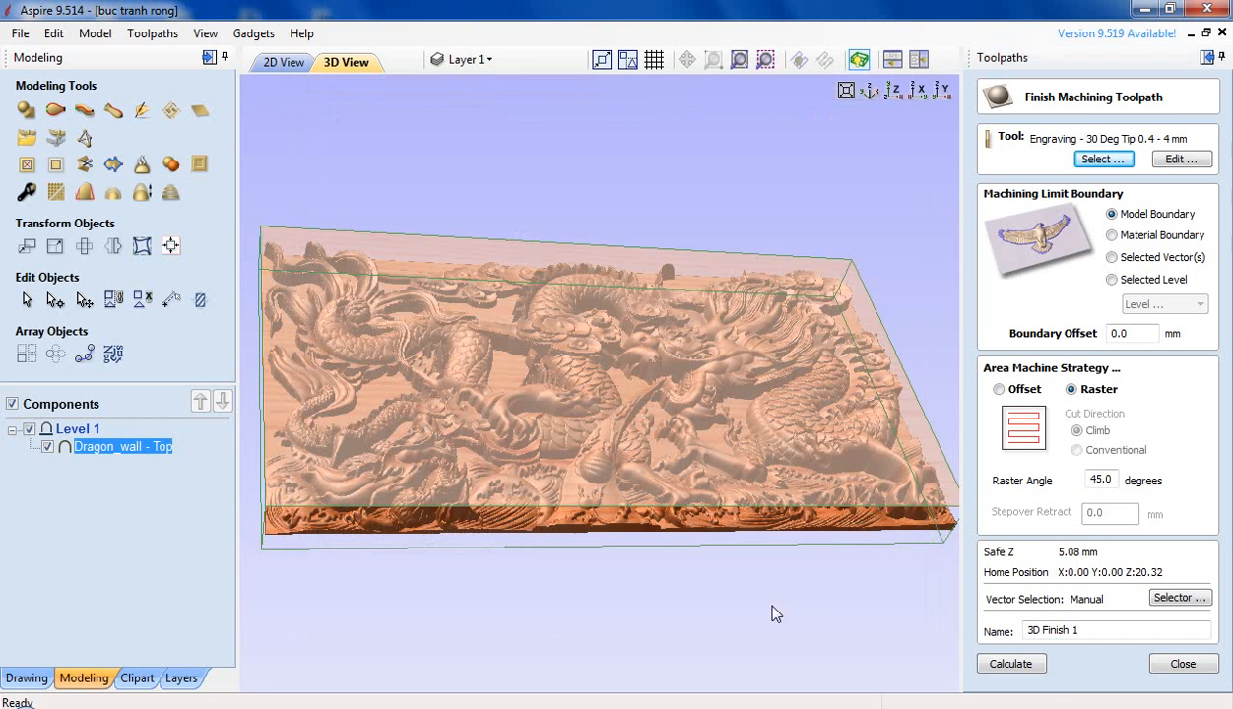
Calculate the 3D finish toolpath with the 45-degree Raster strategy and simulate it from a reset preview.
{"action": "left_click", "coordinate": [1021, 667]}
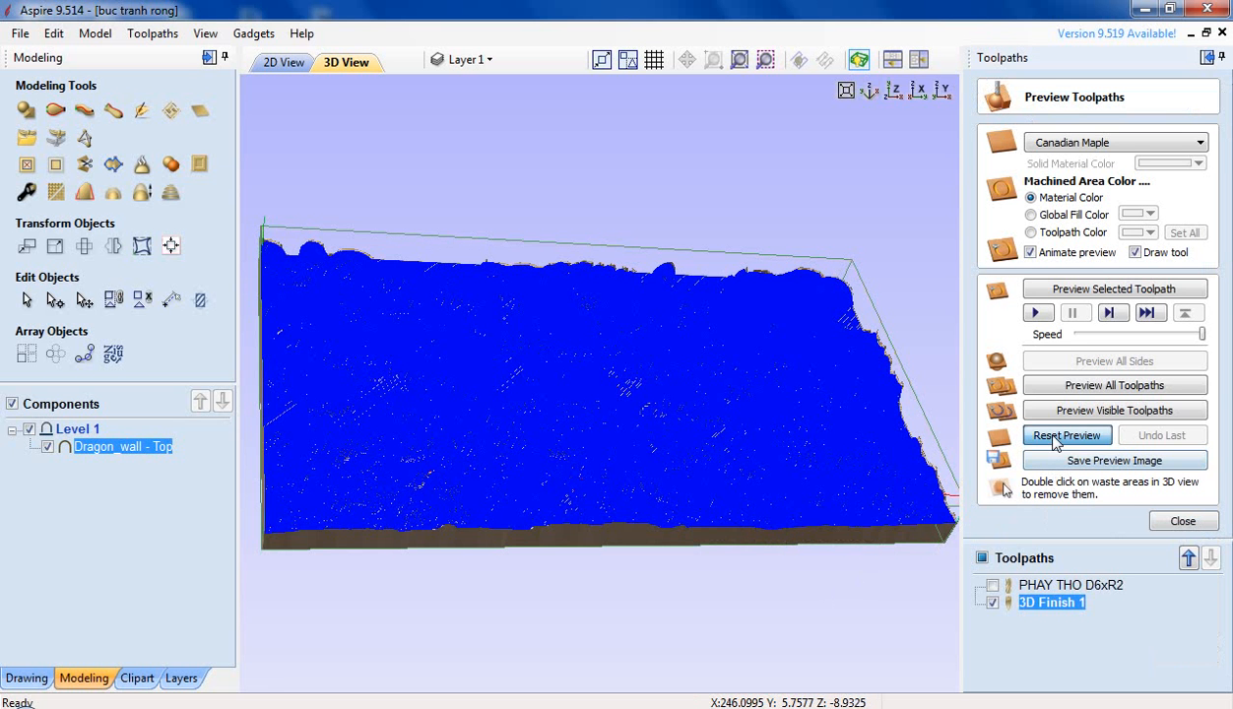
{"action": "left_click", "coordinate": [1056, 439]}
{"action": "left_click", "coordinate": [1036, 314]}
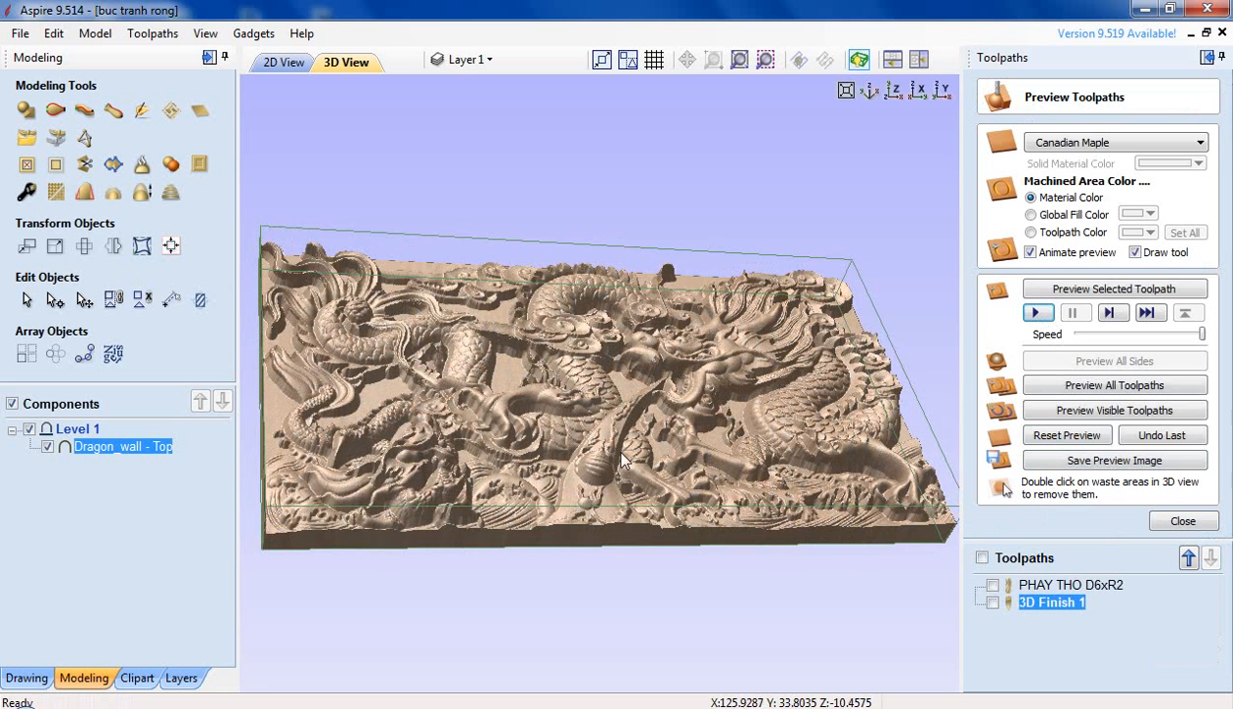
{"action": "left_click_drag", "start_coordinate": [621, 463], "coordinate": [750, 374]}
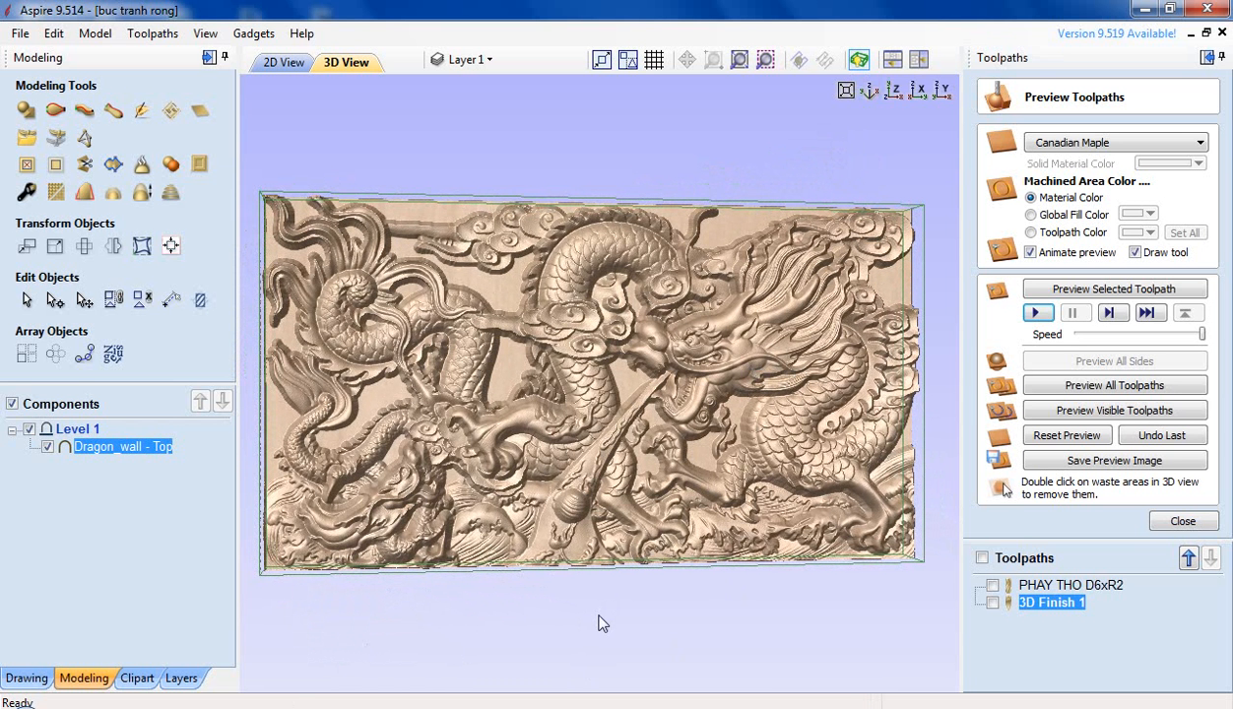
Rename the finish toolpath as PHAY TINH D4x0.4mm.
{"action": "right_click", "coordinate": [1065, 604]}
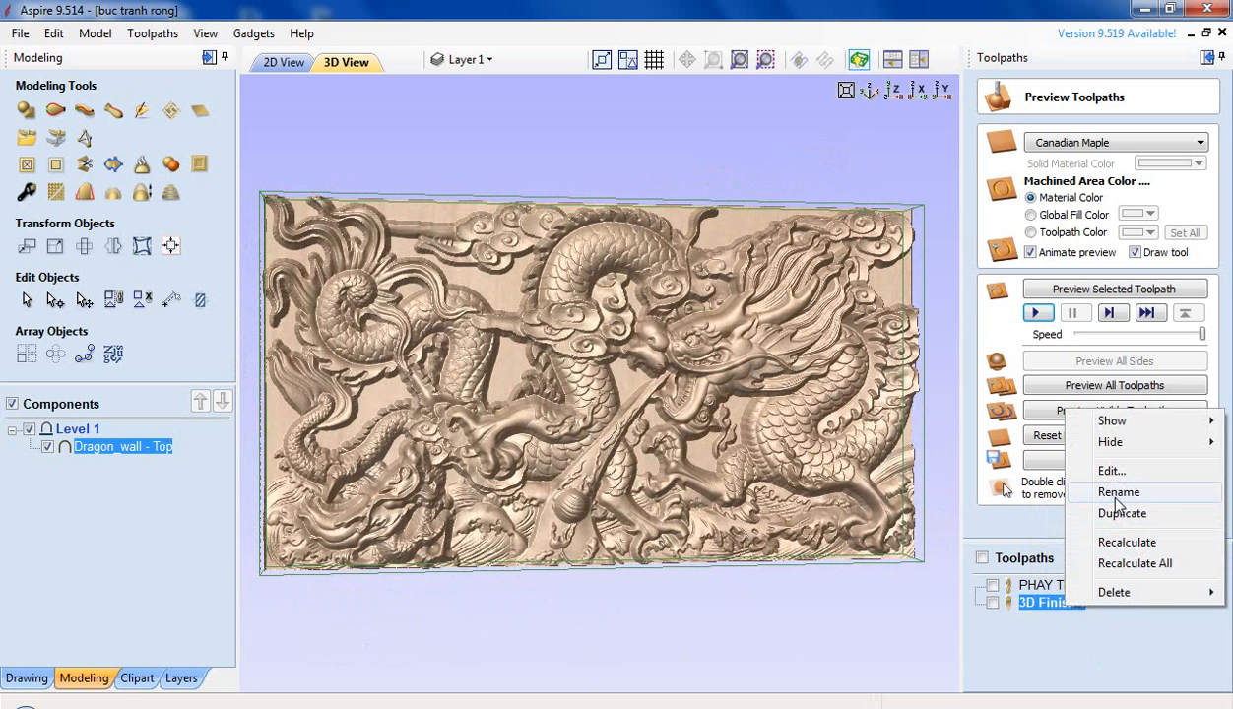
{"action": "left_click", "coordinate": [1119, 492]}
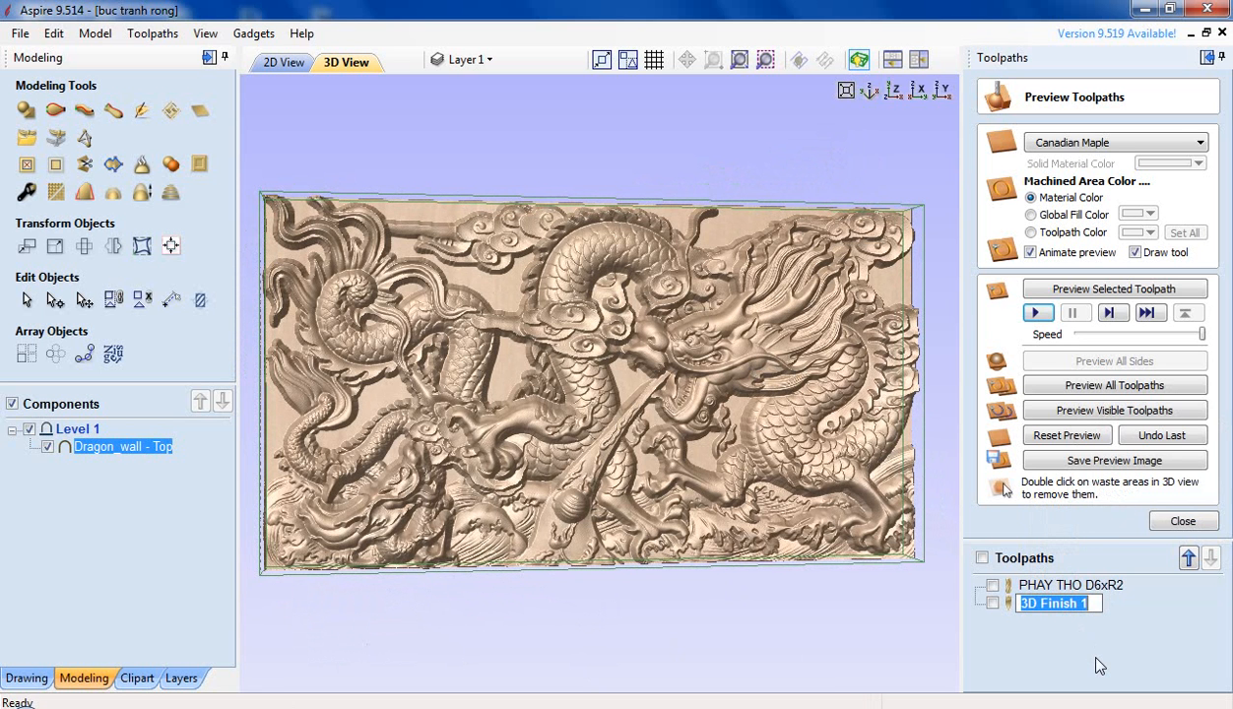
{"action": "type", "text": "PHAY "}
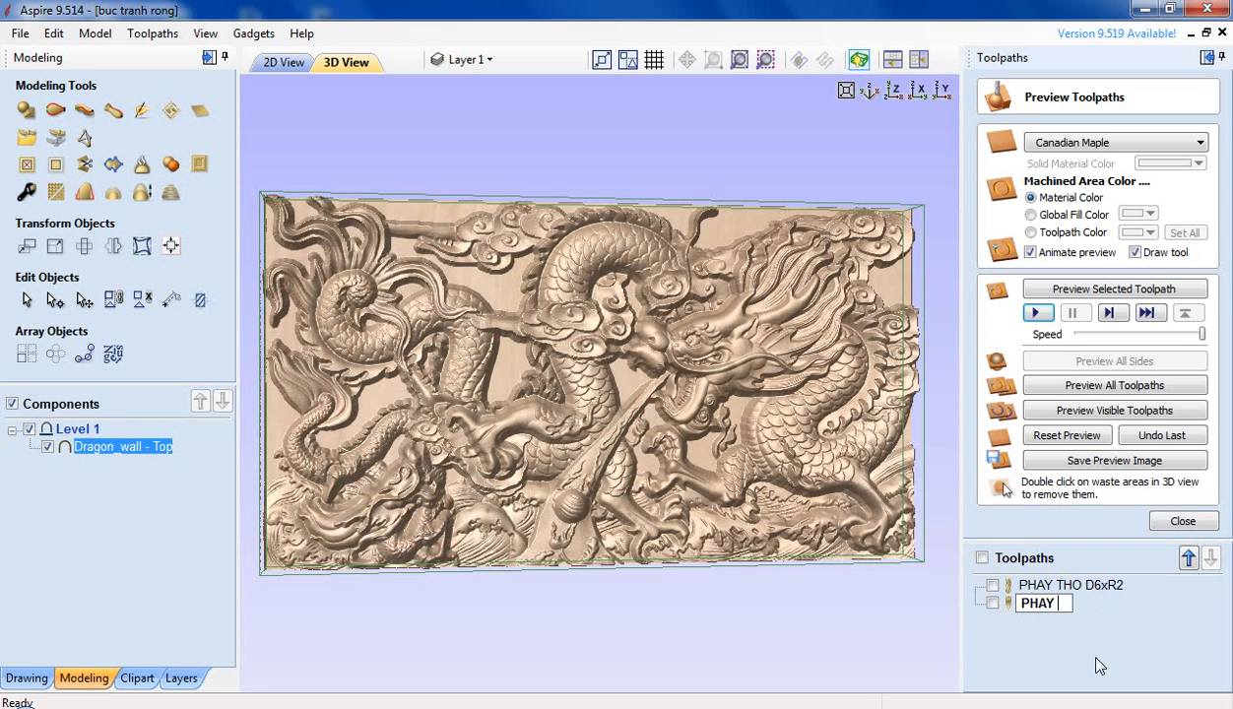
{"action": "type", "text": "TINH"}
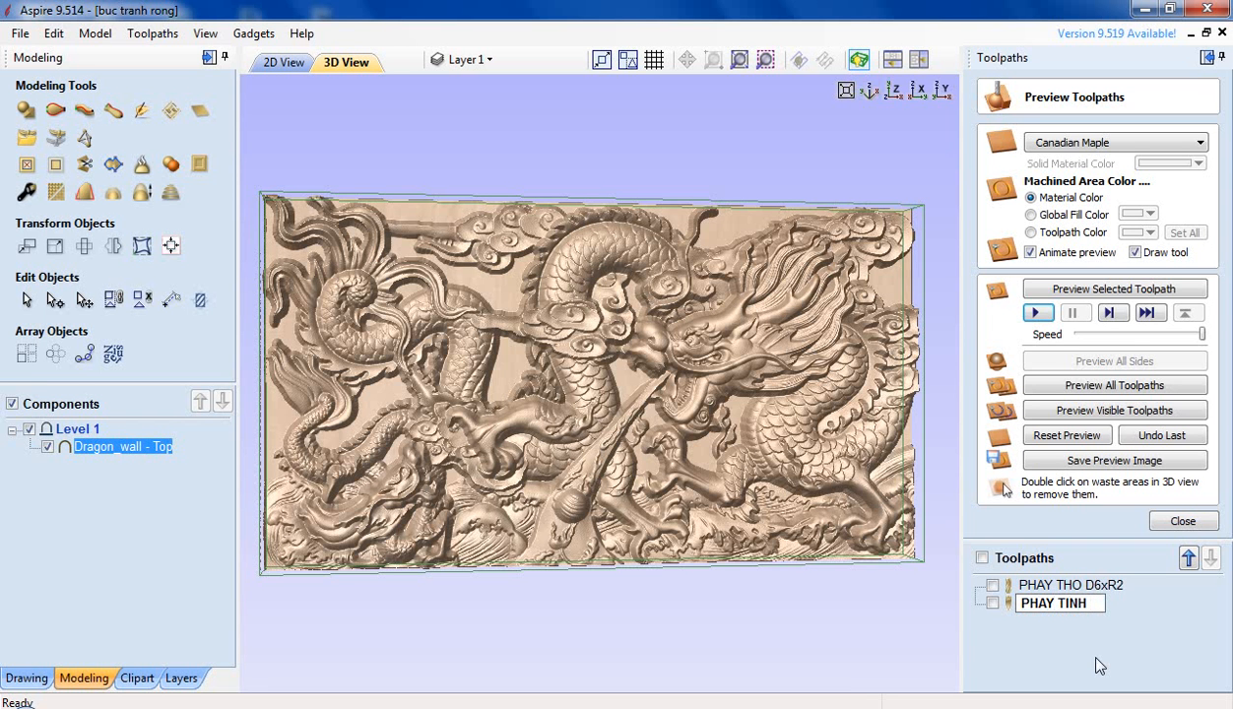
{"action": "type", "text": " D4"}
{"action": "type", "text": "x0."}
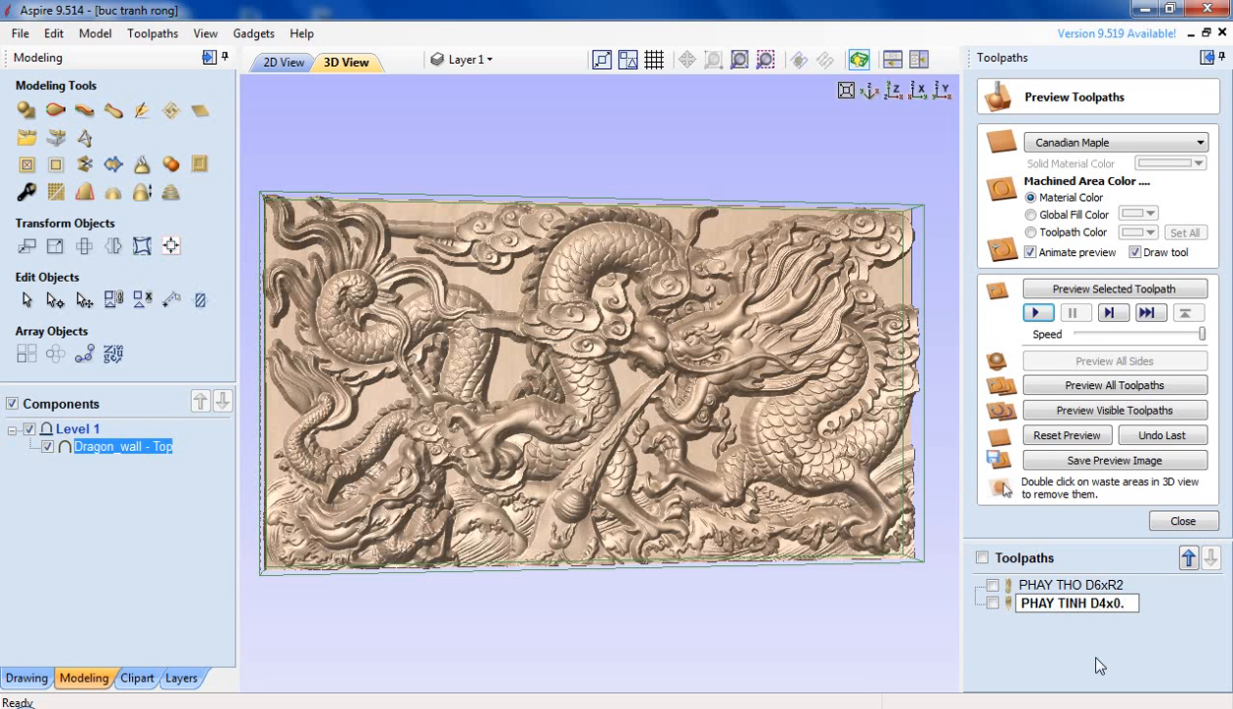
{"action": "type", "text": "4mm"}
{"action": "key", "text": "Return"}
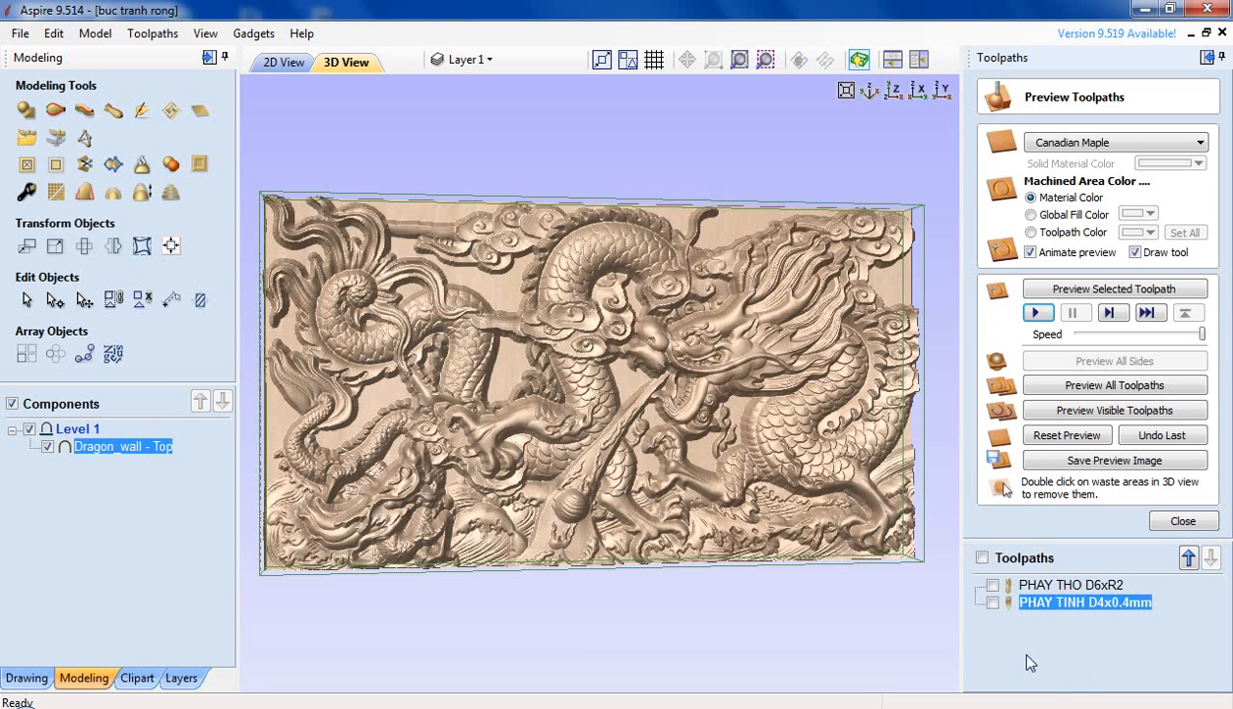
{"action": "left_click", "coordinate": [1074, 585]}
{"action": "left_click", "coordinate": [1094, 605]}
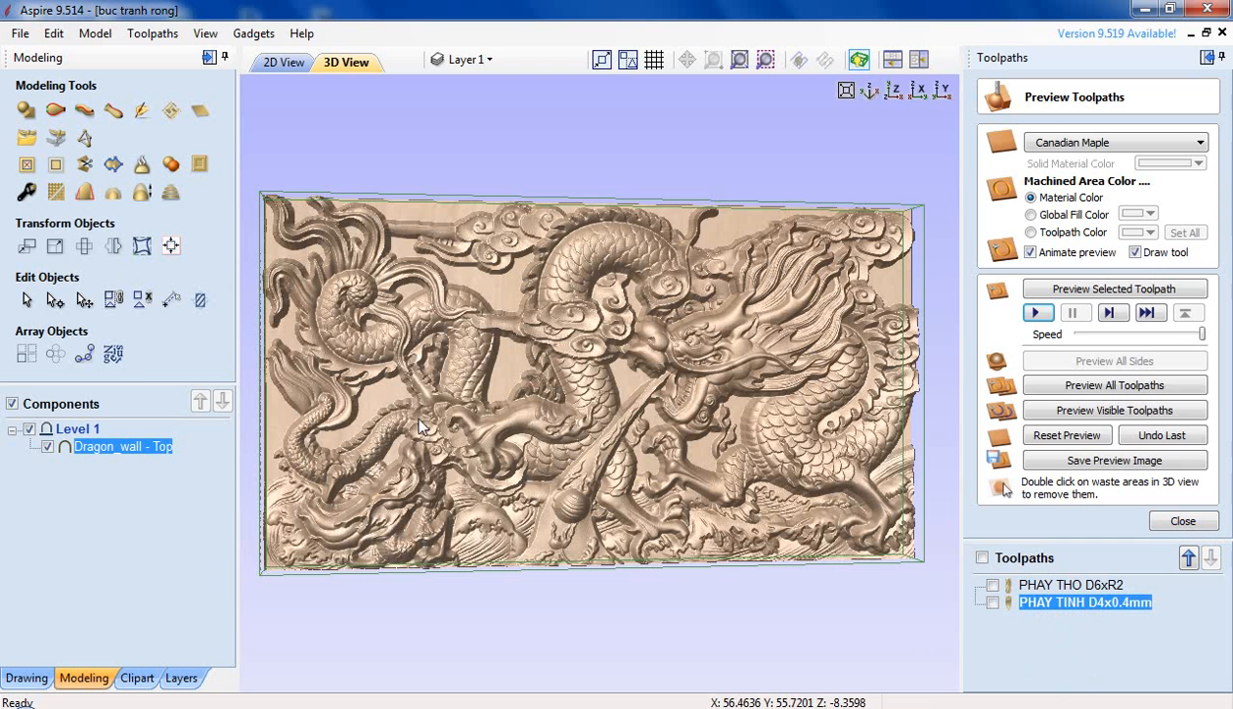
Select the rectangular border vector in the 2D view and start a 2D profile toolpath for it.
{"action": "left_click", "coordinate": [284, 62]}
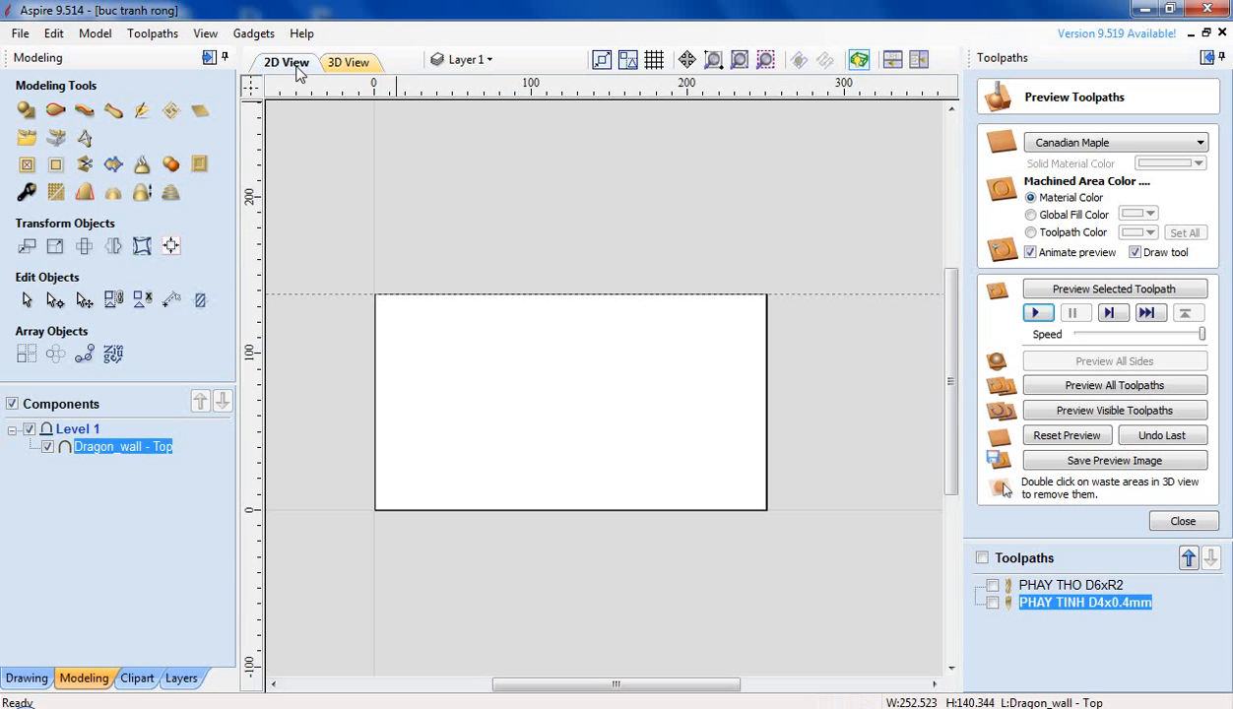
{"action": "left_click", "coordinate": [430, 298]}
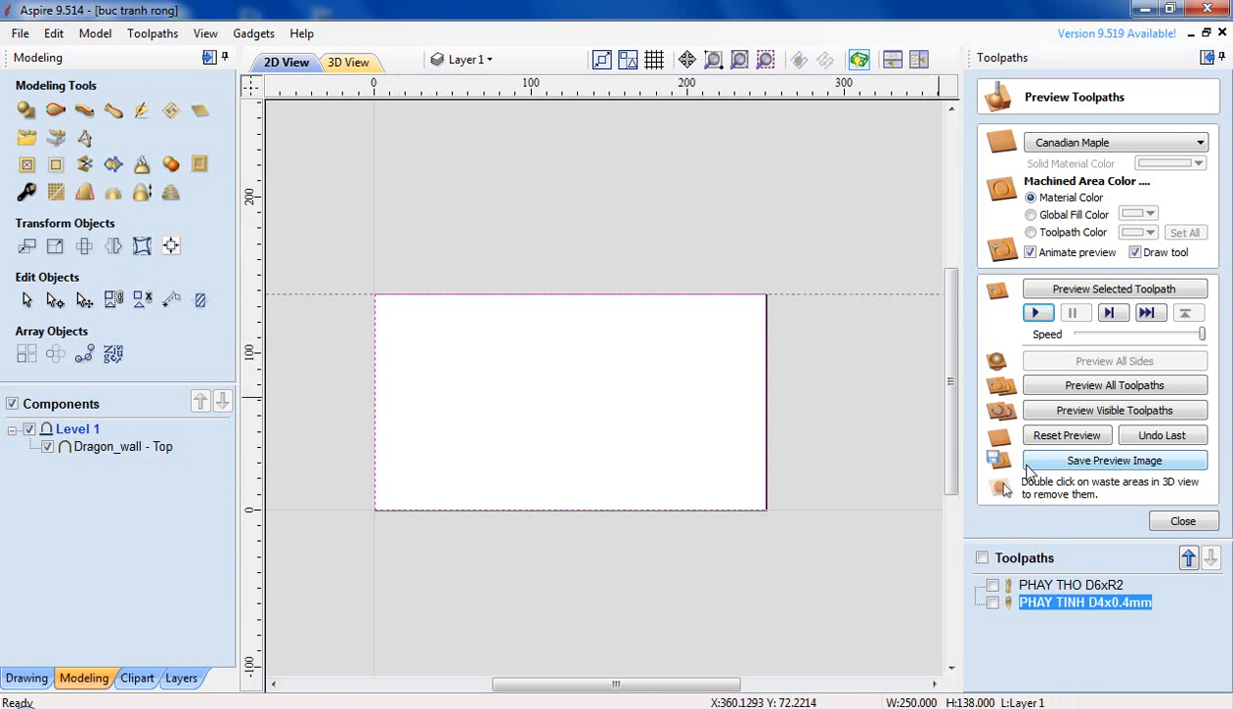
{"action": "left_click", "coordinate": [1182, 520]}
{"action": "left_click", "coordinate": [970, 208]}
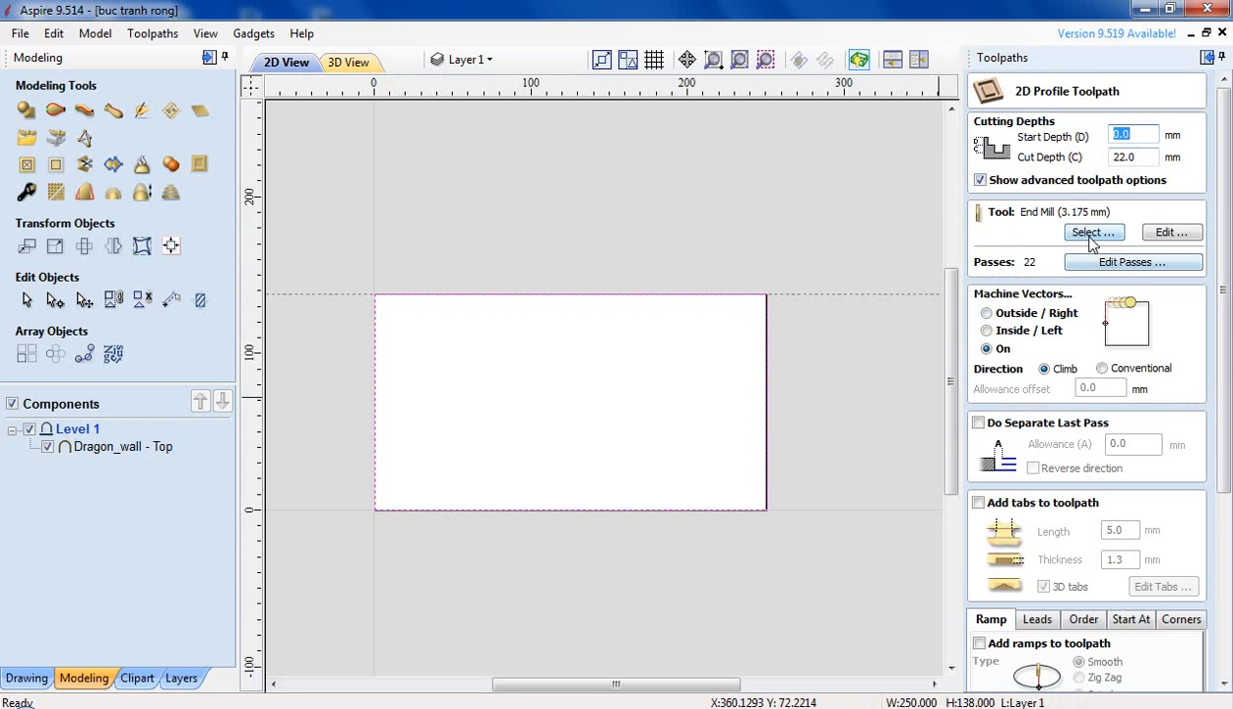
Set the pass depth of the End Mill (3.175 mm) to 1.5 mm in the tool database and use it for the profile toolpath.
{"action": "left_click", "coordinate": [1091, 237]}
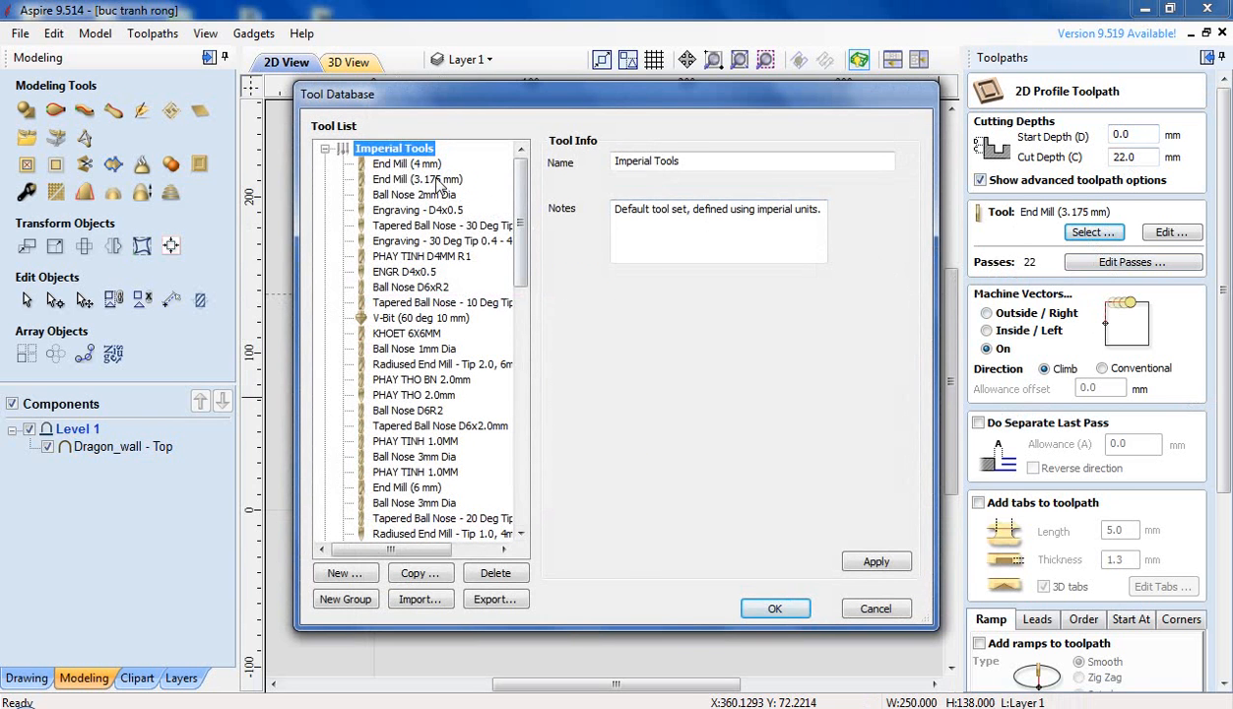
{"action": "left_click", "coordinate": [433, 180]}
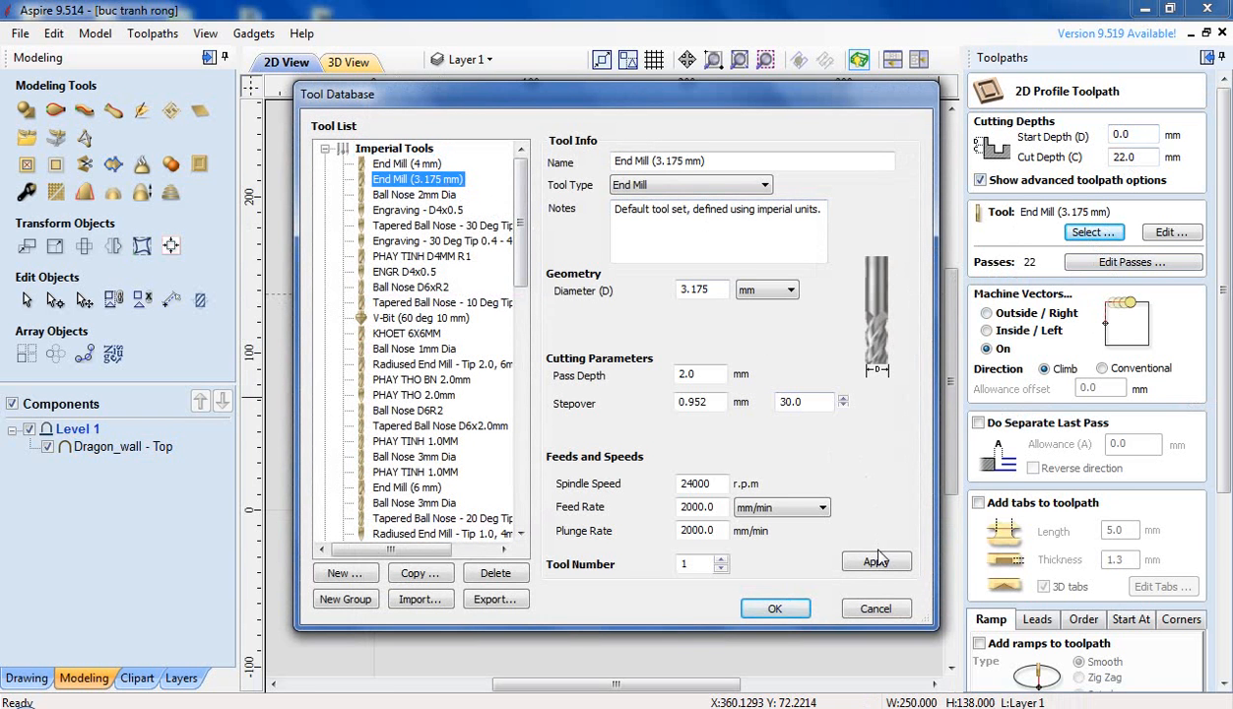
{"action": "double_click", "coordinate": [715, 378]}
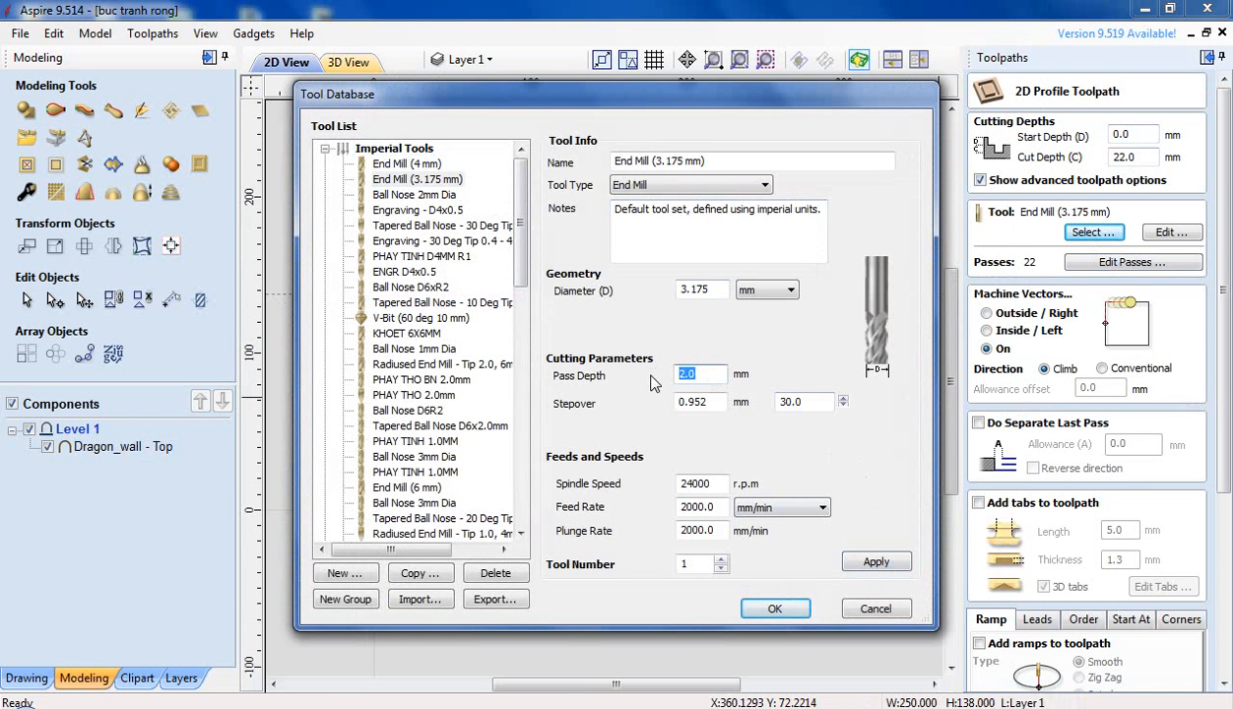
{"action": "type", "text": "1.5"}
{"action": "left_click", "coordinate": [874, 563]}
{"action": "left_click", "coordinate": [771, 610]}
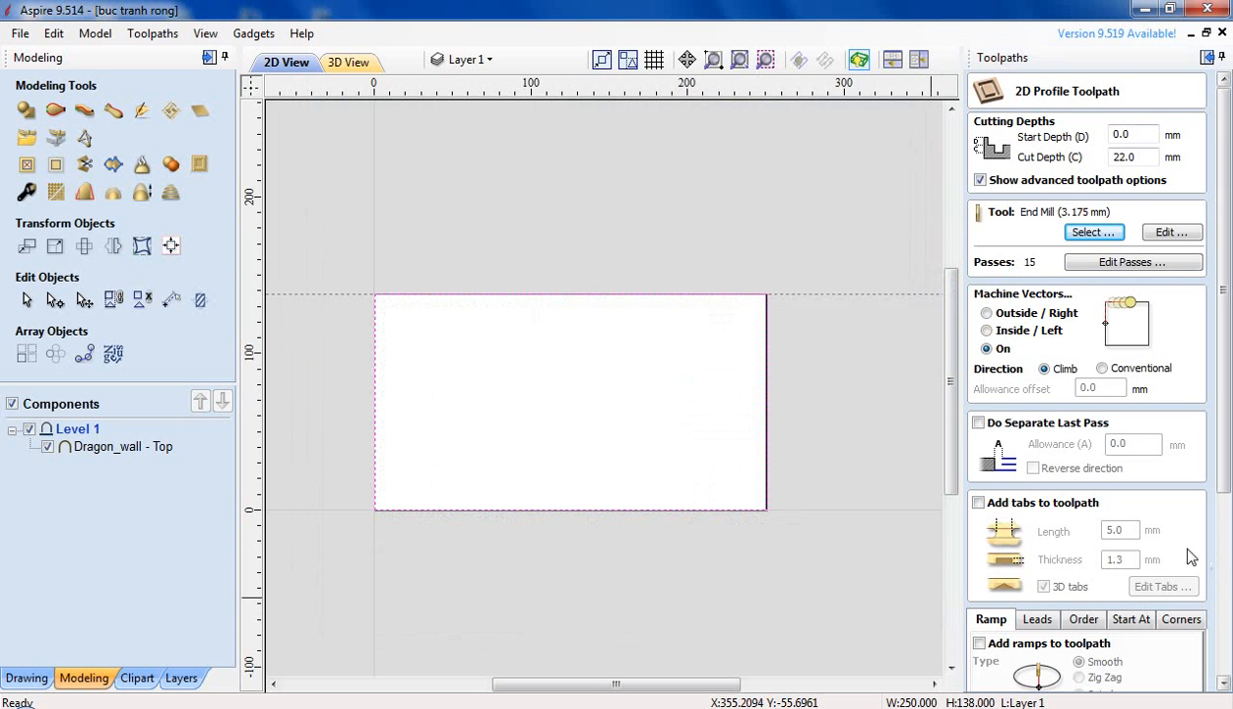
Enable tabs on the profile toolpath and place one on the rectangle's upper edge and one low on its right edge.
{"action": "left_click", "coordinate": [981, 505]}
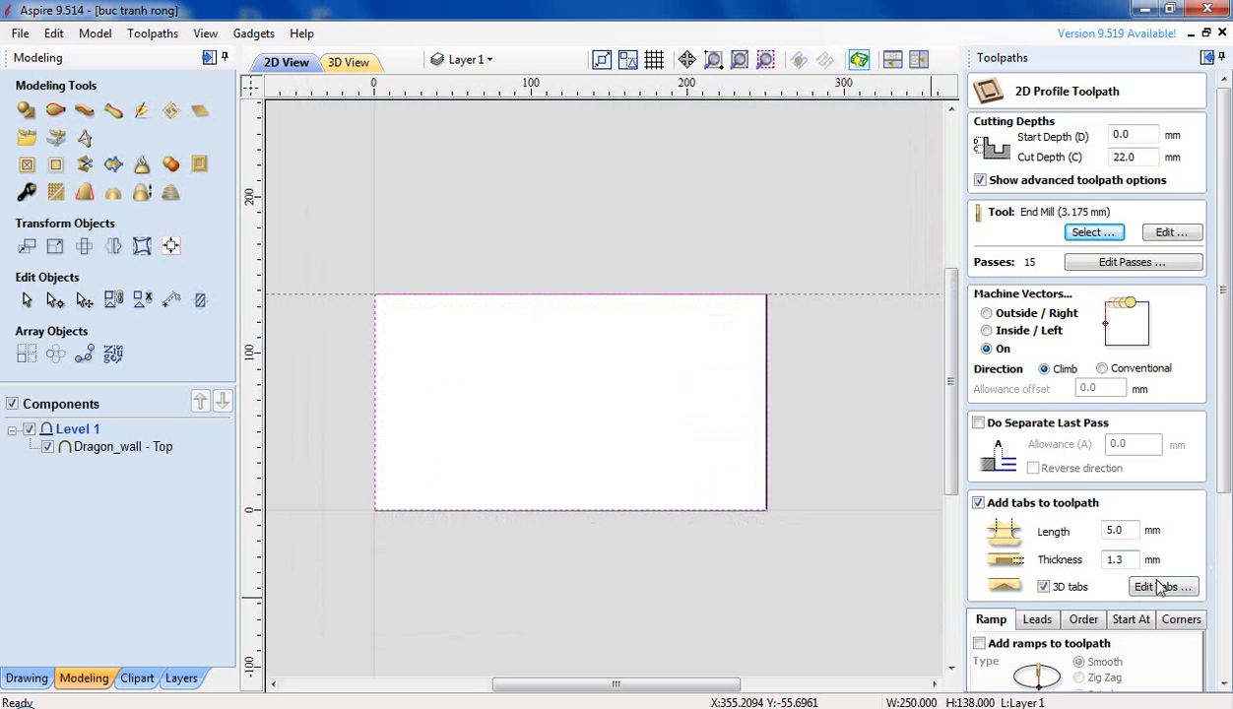
{"action": "left_click", "coordinate": [1139, 581]}
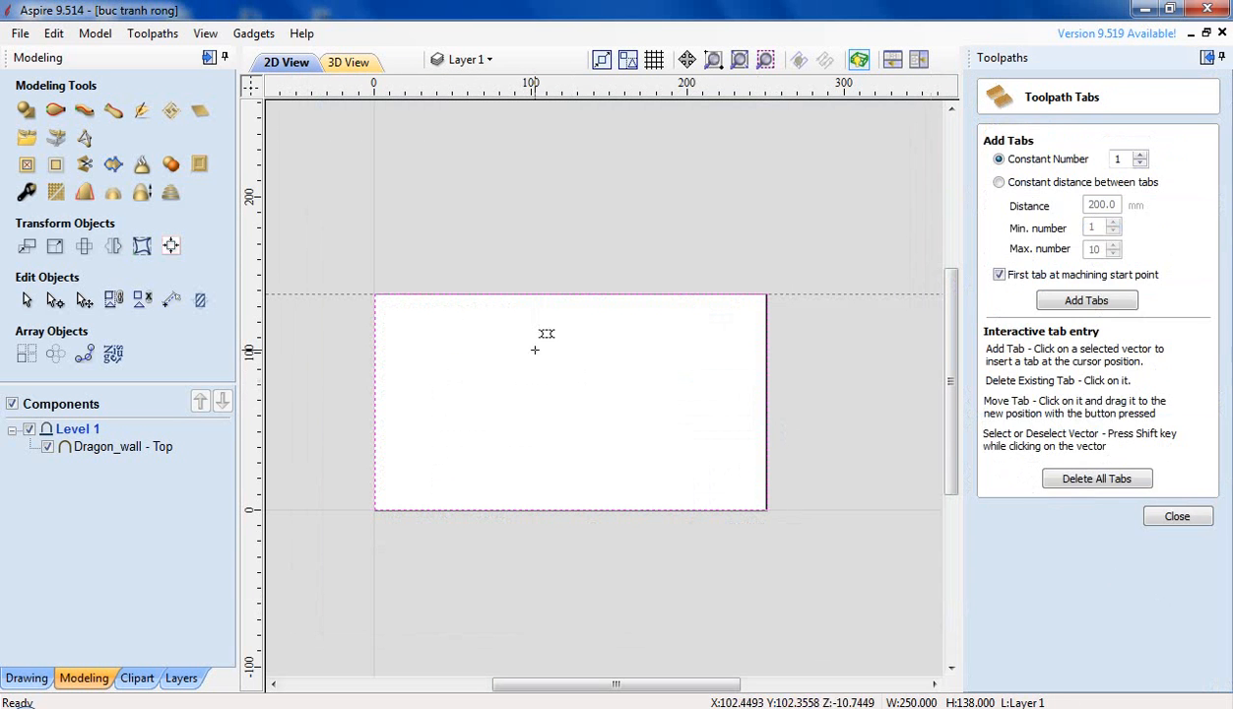
{"action": "left_click", "coordinate": [415, 294]}
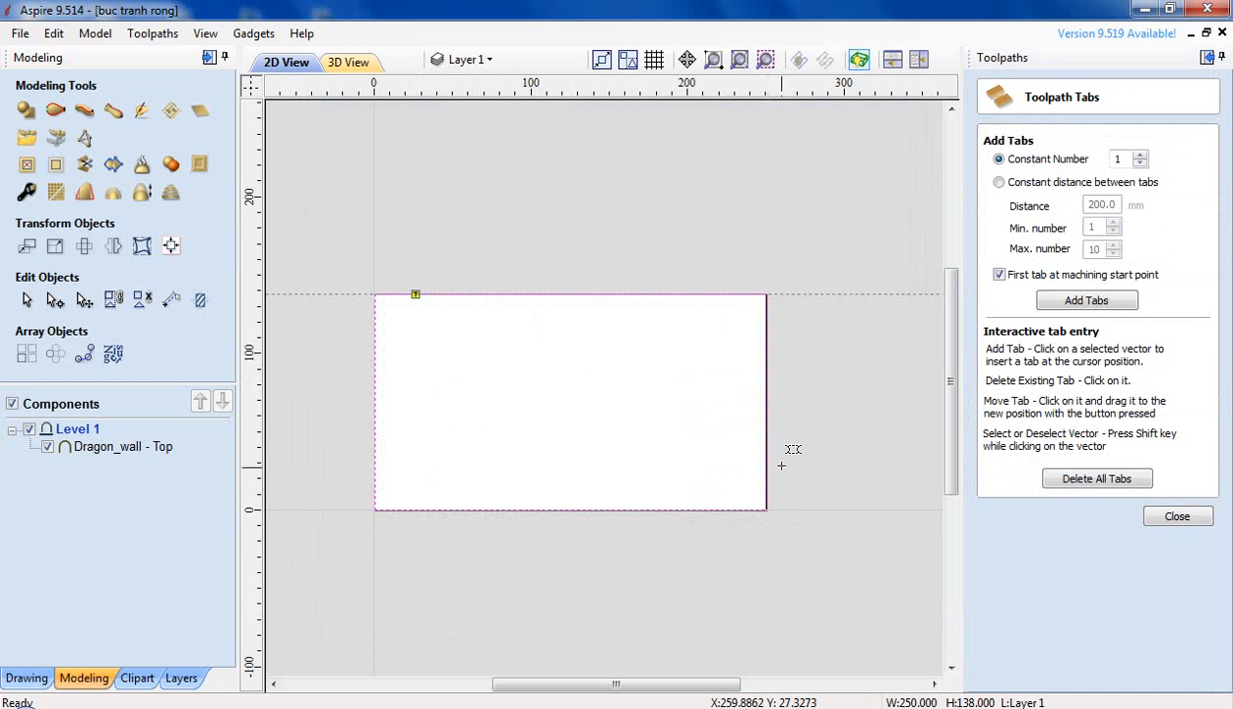
{"action": "left_click", "coordinate": [769, 471]}
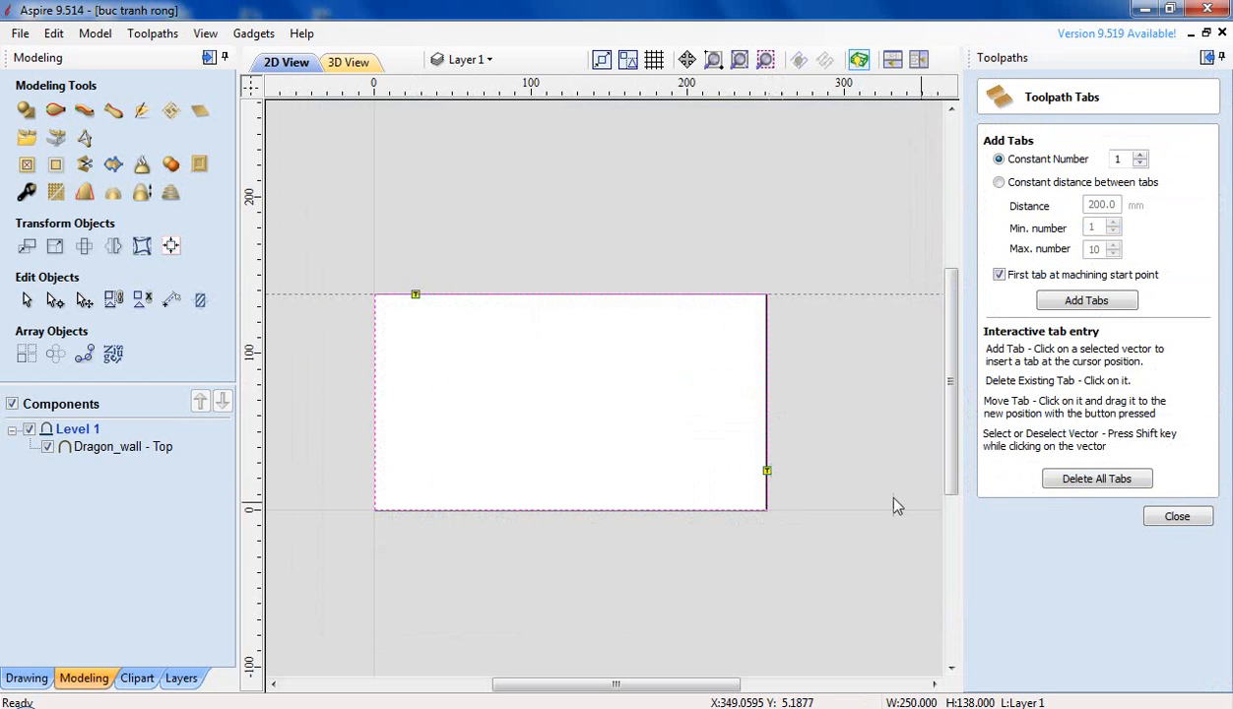
{"action": "left_click", "coordinate": [1177, 516]}
Calculate the profile toolpath and rename it as CAT VIEN 3.175mm.
{"action": "scroll", "coordinate": [1226, 471], "scroll_direction": "down", "scroll_amount": 10}
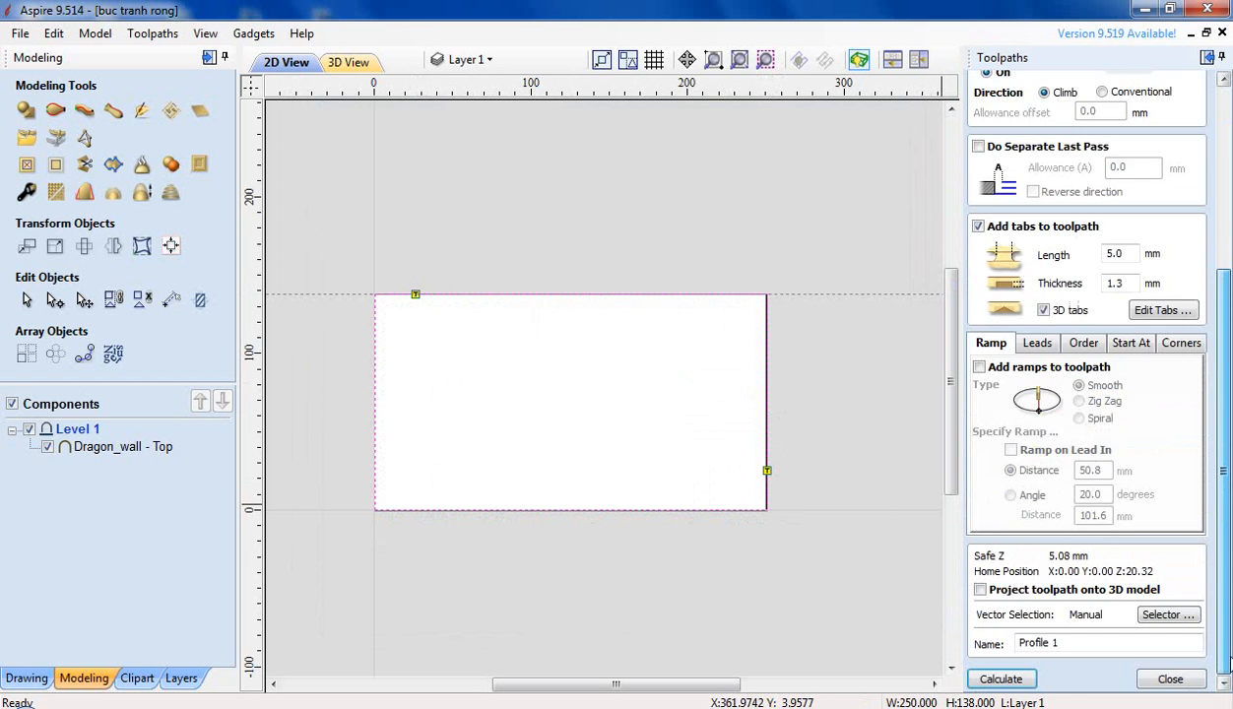
{"action": "left_click", "coordinate": [999, 678]}
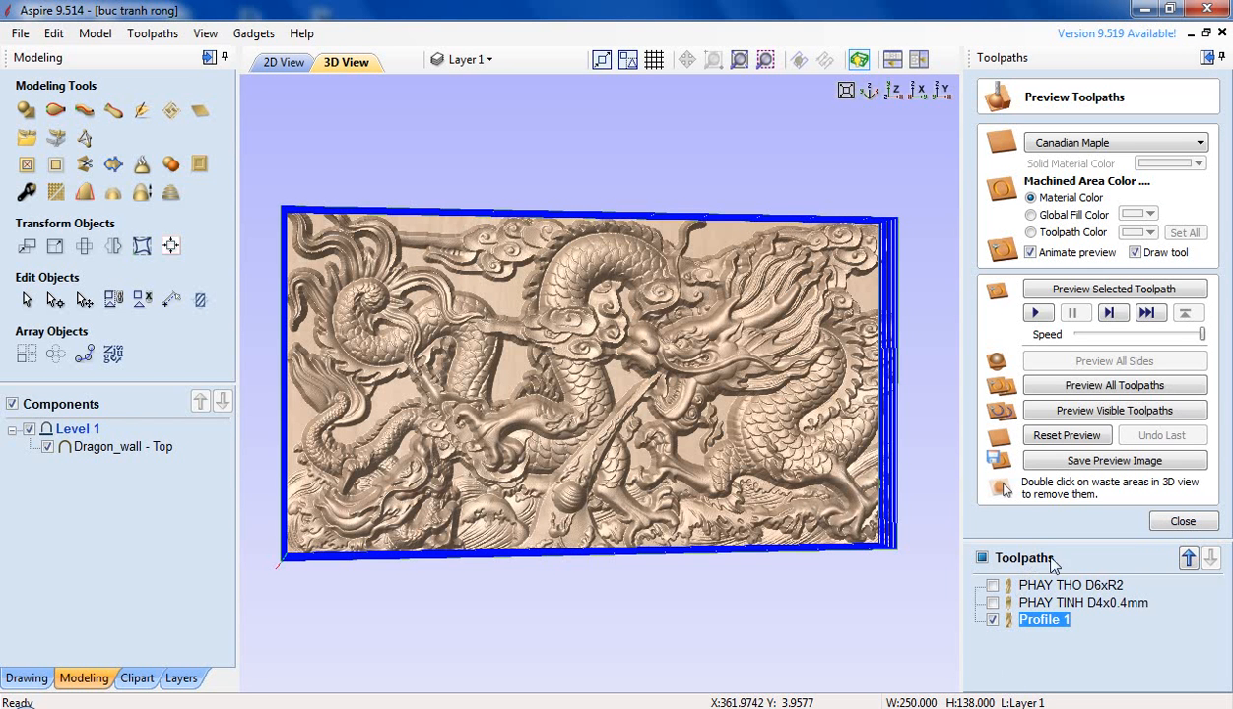
{"action": "right_click", "coordinate": [1031, 628]}
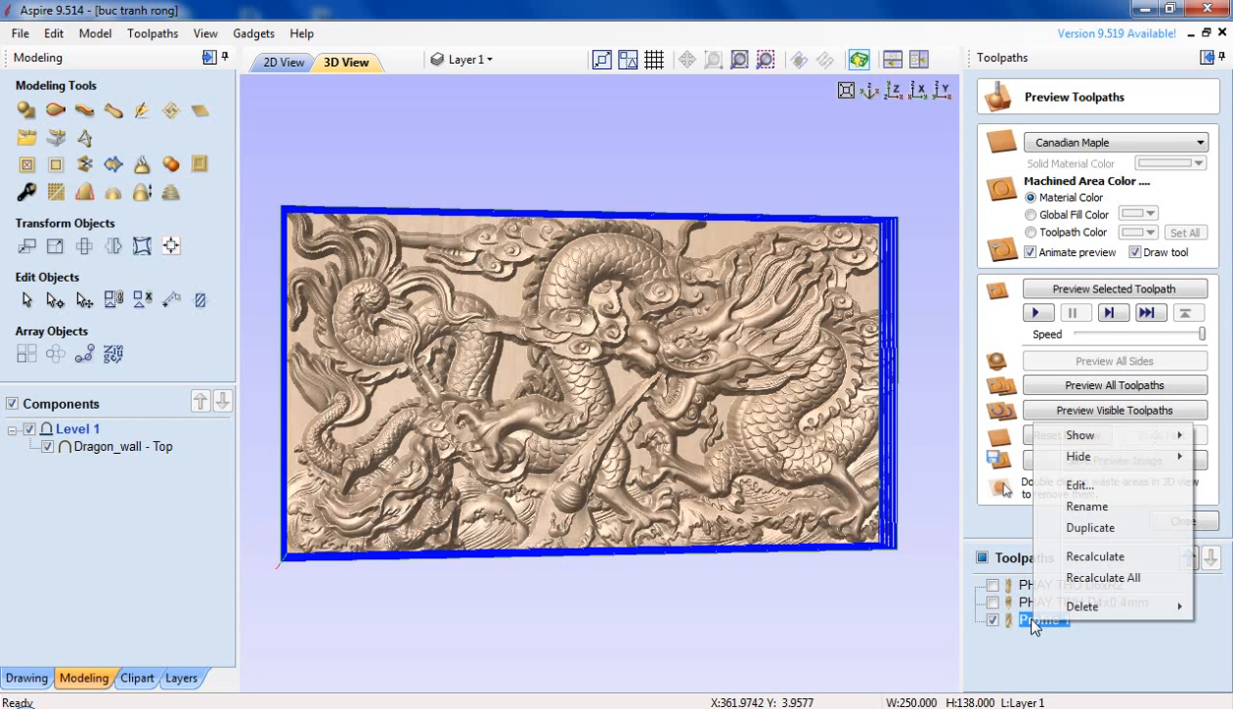
{"action": "left_click", "coordinate": [1079, 507]}
{"action": "type", "text": "C"}
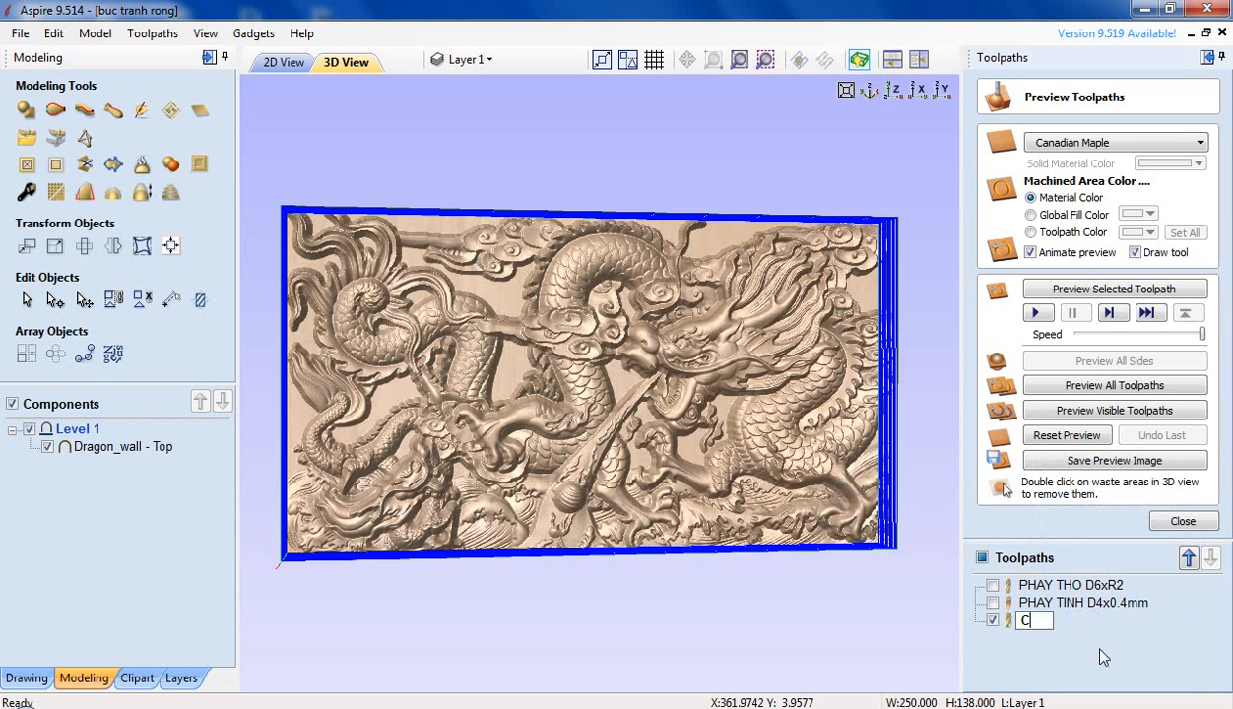
{"action": "type", "text": "AT VIE"}
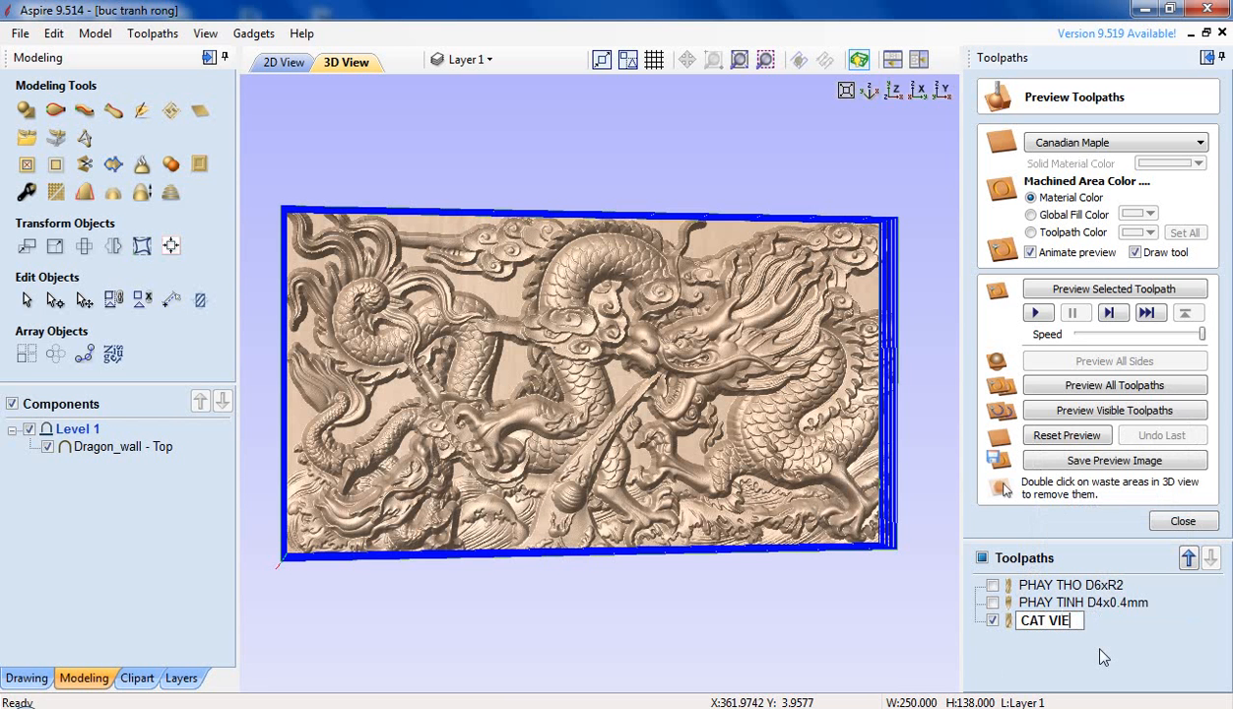
{"action": "type", "text": "N 3.175mm"}
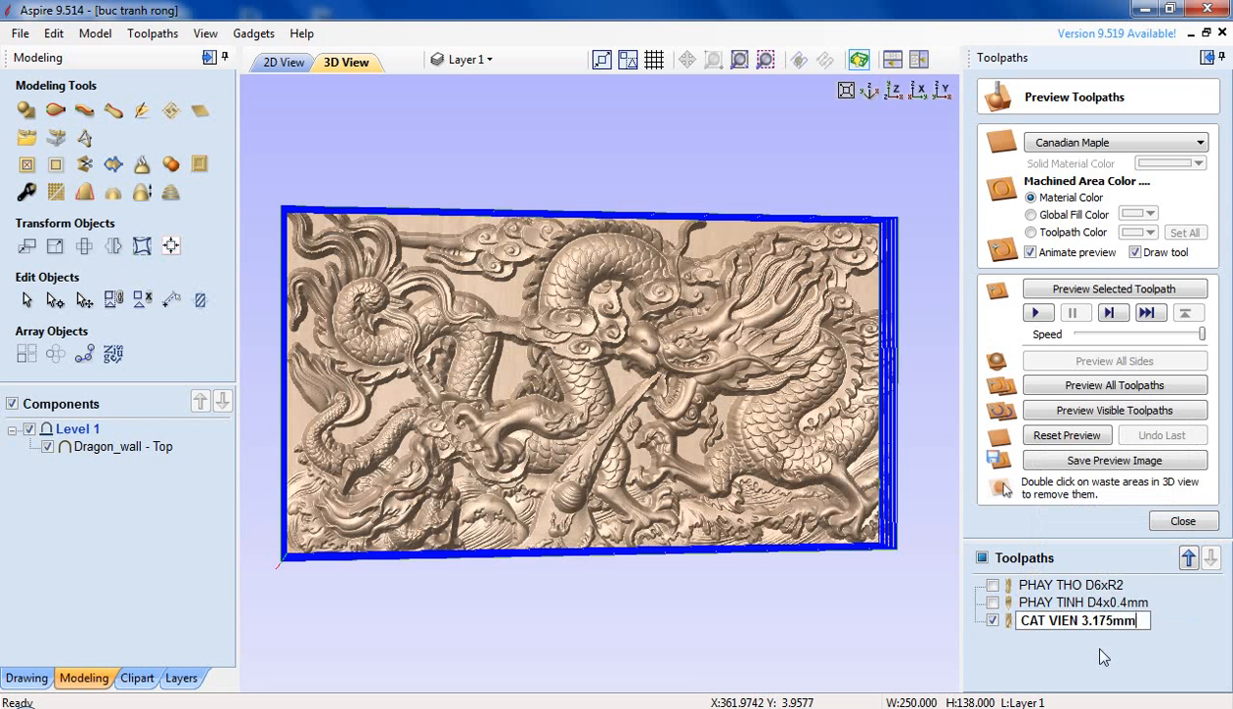
{"action": "key", "text": "Return"}
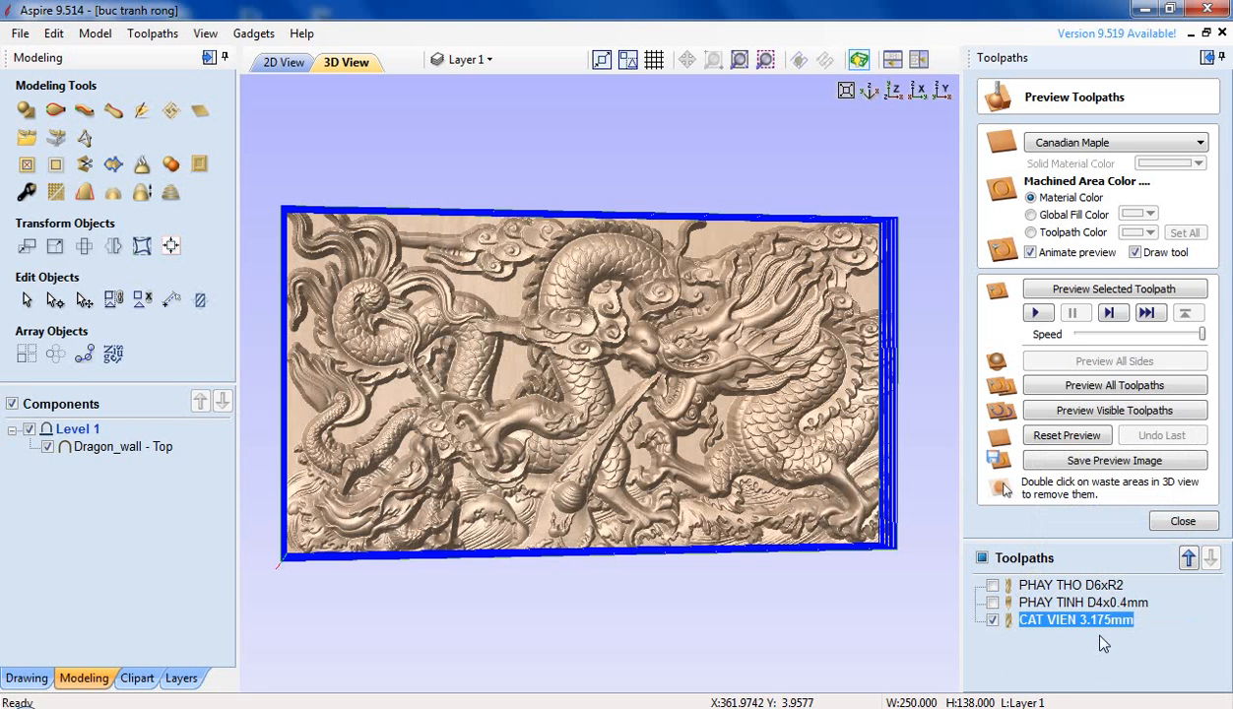
Simulate the roughing toolpath PHAY THO D6xR2 and close the preview.
{"action": "left_click", "coordinate": [1077, 587]}
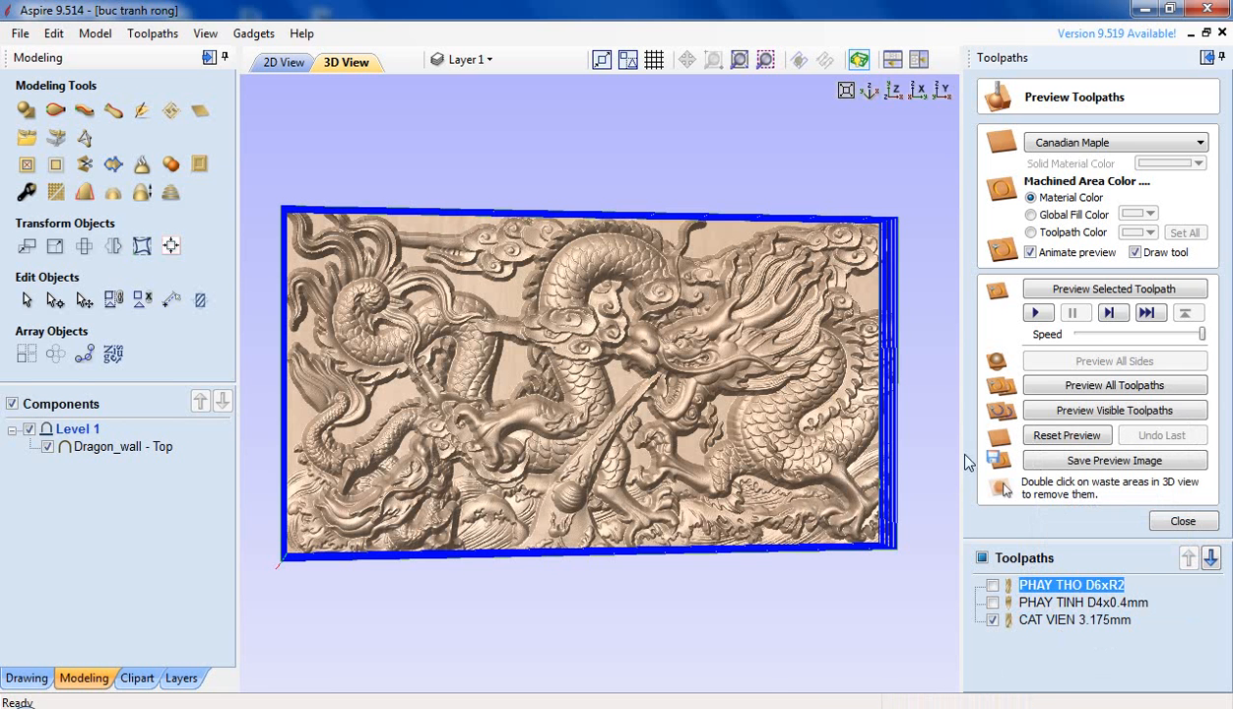
{"action": "left_click", "coordinate": [1041, 317]}
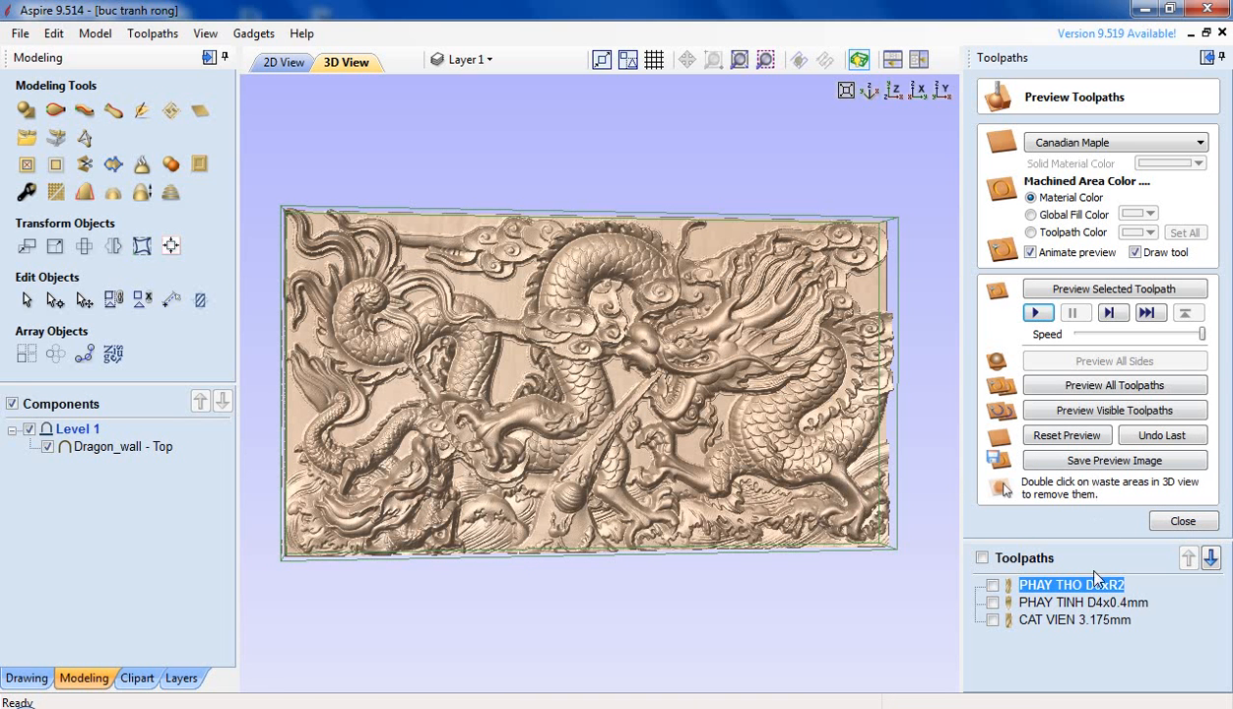
{"action": "left_click", "coordinate": [1183, 523]}
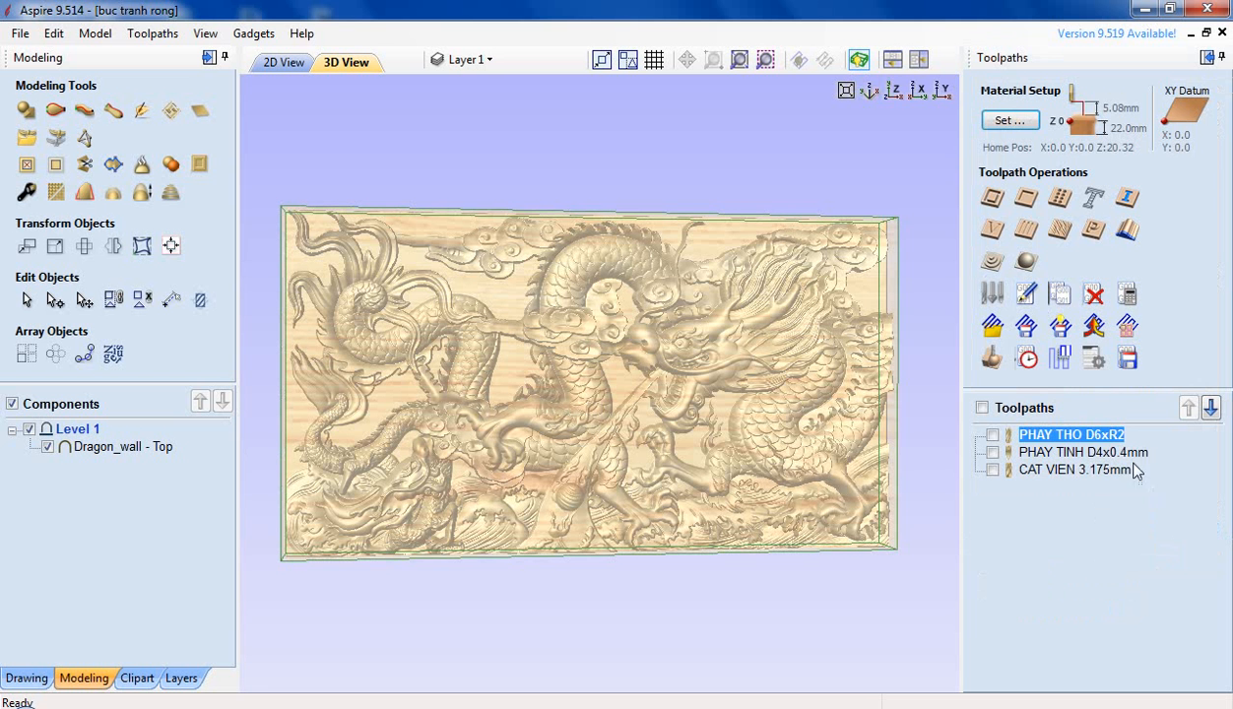
Save the PHAY THO D6xR2 toolpath as G Code (mm) in a new folder PHAY BUC TRANH RONG on drive C.
{"action": "left_click", "coordinate": [1128, 359]}
{"action": "left_click", "coordinate": [1080, 486]}
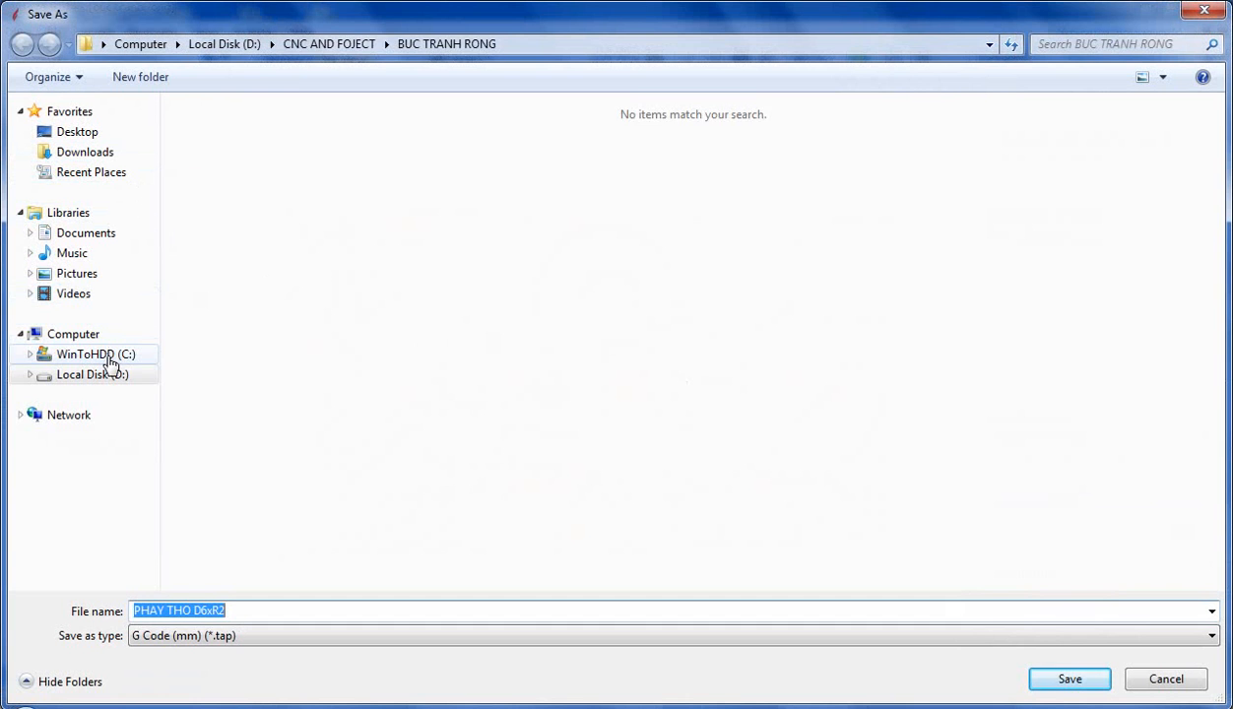
{"action": "left_click", "coordinate": [109, 356]}
{"action": "right_click", "coordinate": [740, 286]}
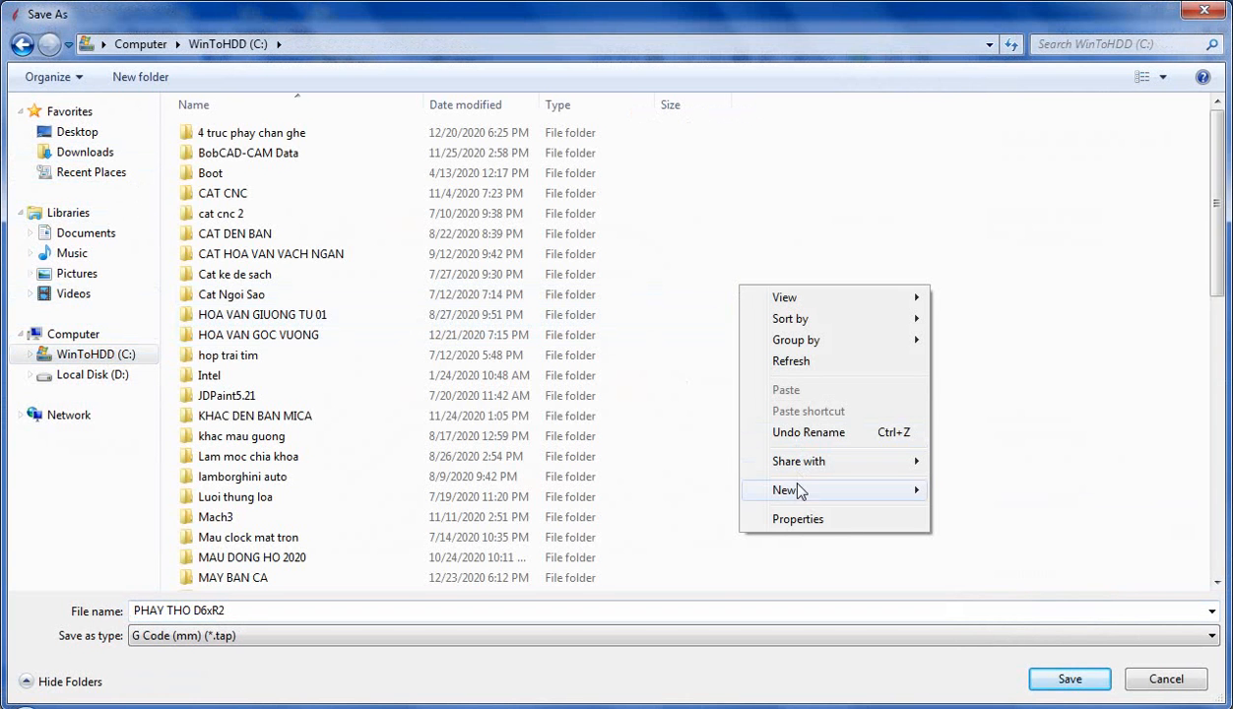
{"action": "mouse_move", "coordinate": [800, 491]}
{"action": "left_click", "coordinate": [953, 229]}
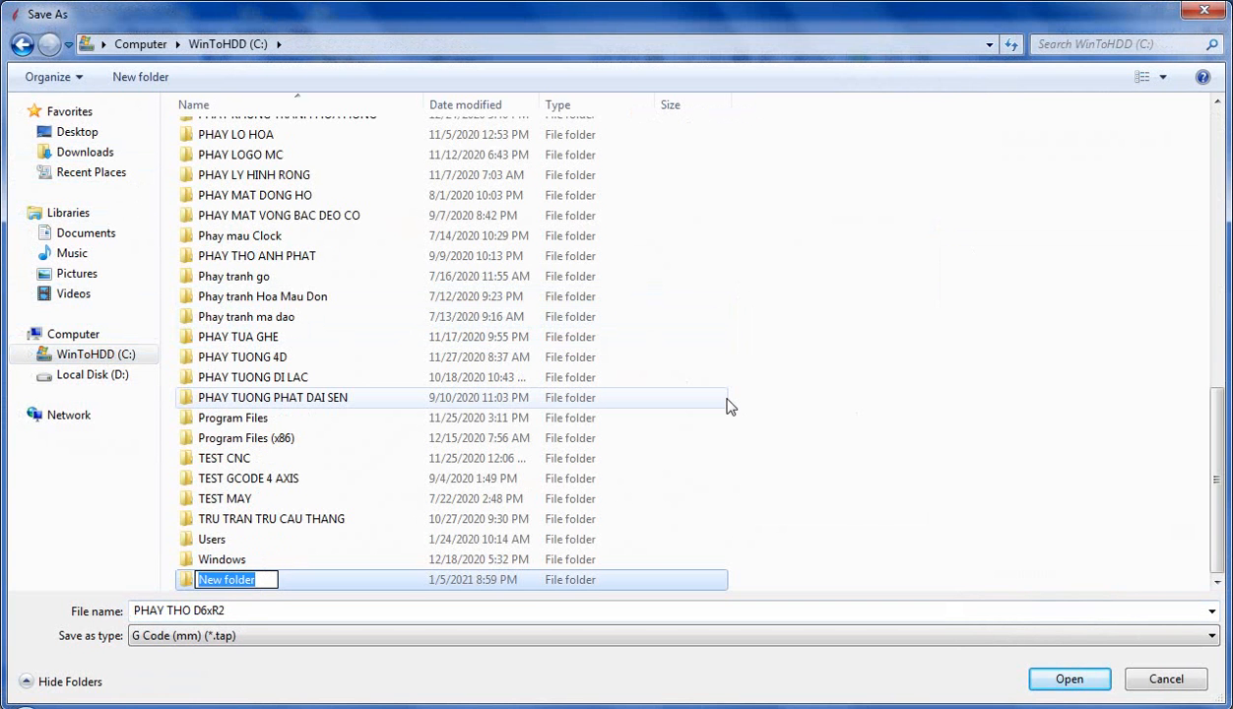
{"action": "type", "text": "PH"}
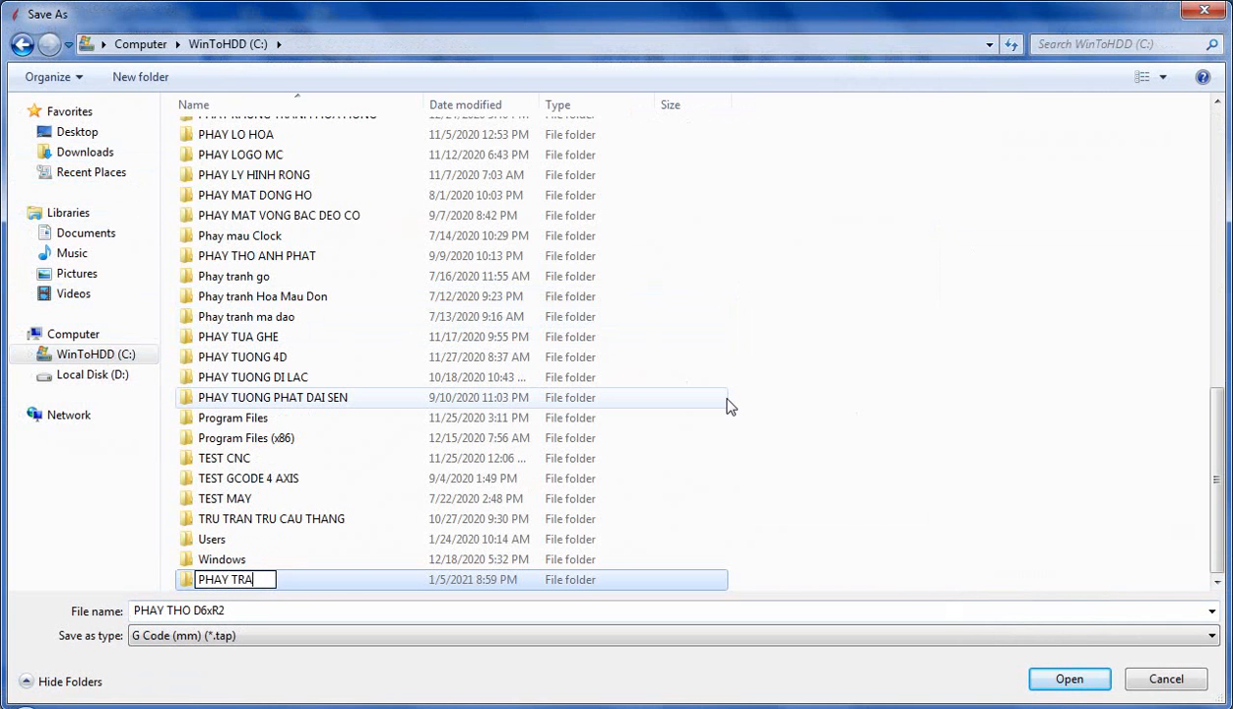
{"action": "type", "text": "AY BUC TRANH RO"}
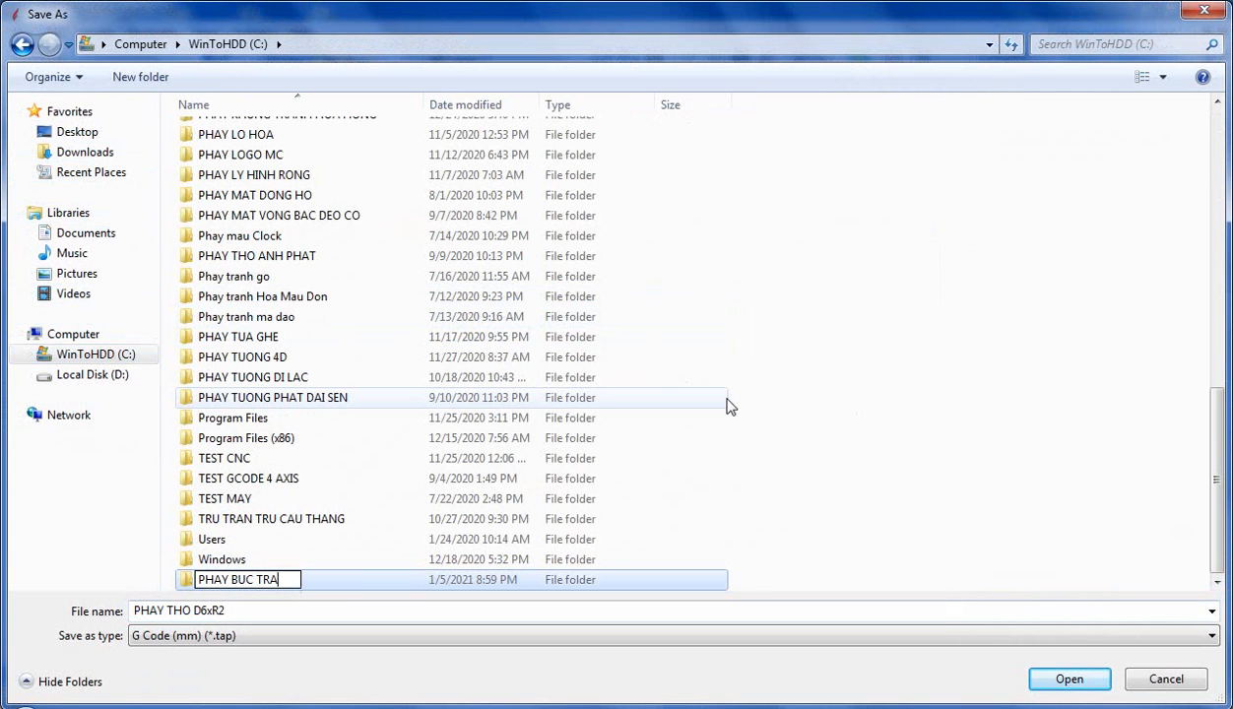
{"action": "type", "text": "NG"}
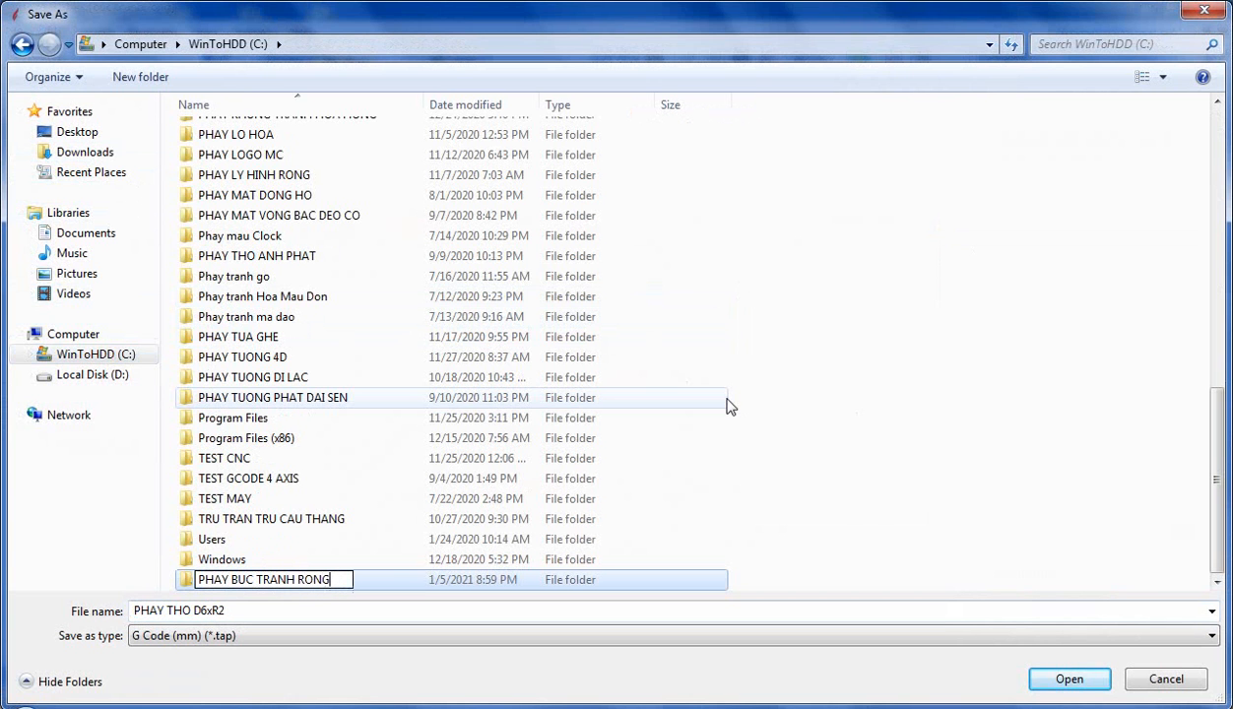
{"action": "key", "text": "Return"}
{"action": "key", "text": "Return"}
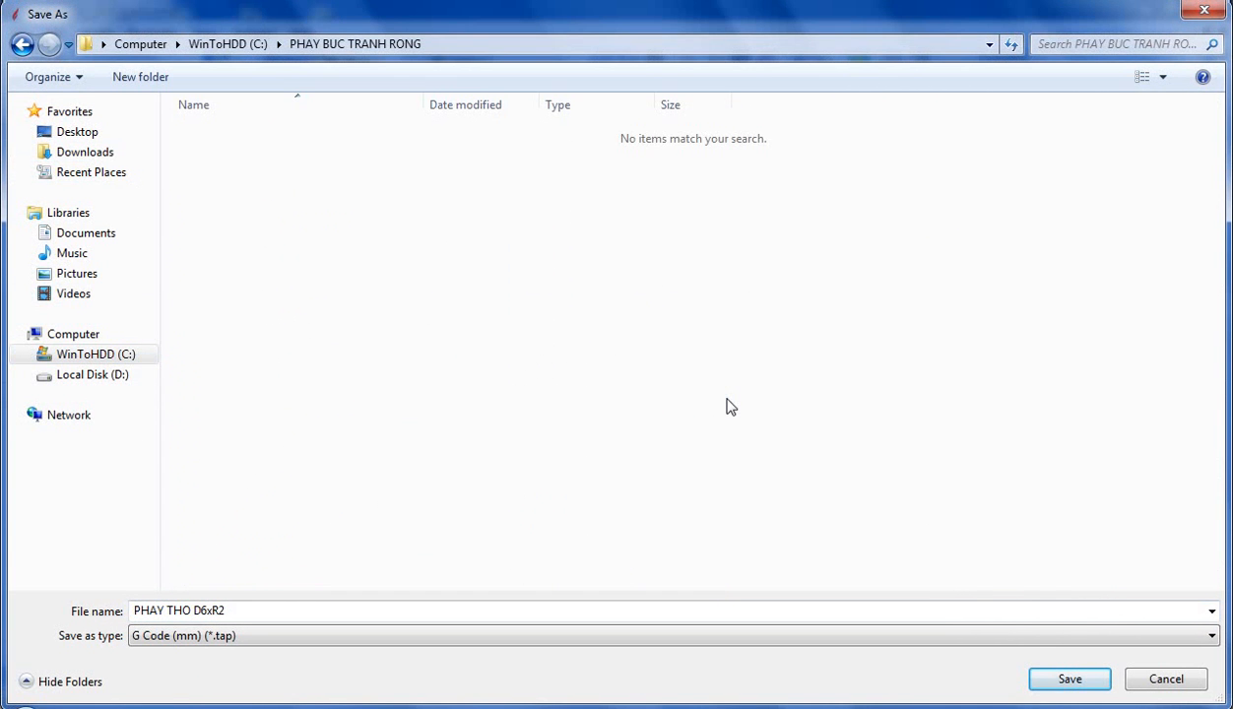
{"action": "left_click", "coordinate": [1067, 678]}
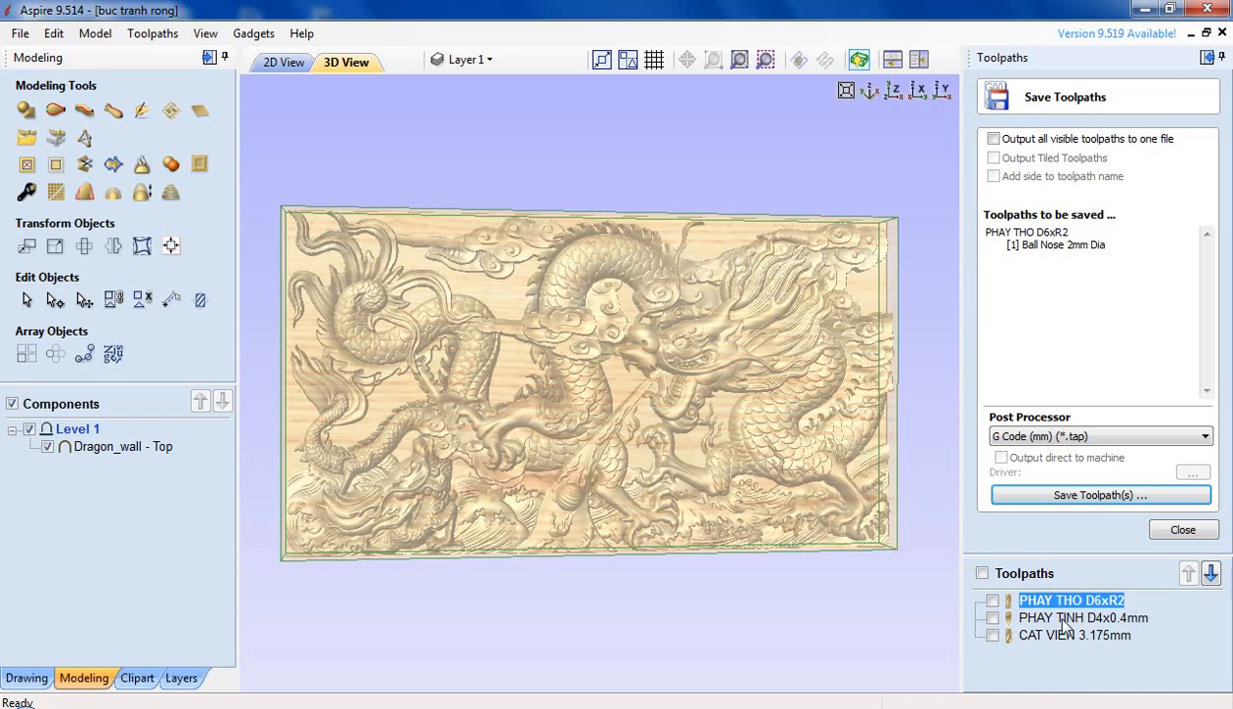
Save the PHAY TINH D4x0.4mm and CAT VIEN 3.175mm toolpaths as separate G-code files in the PHAY BUC TRANH RONG folder.
{"action": "left_click", "coordinate": [1064, 619]}
{"action": "left_click", "coordinate": [1081, 496]}
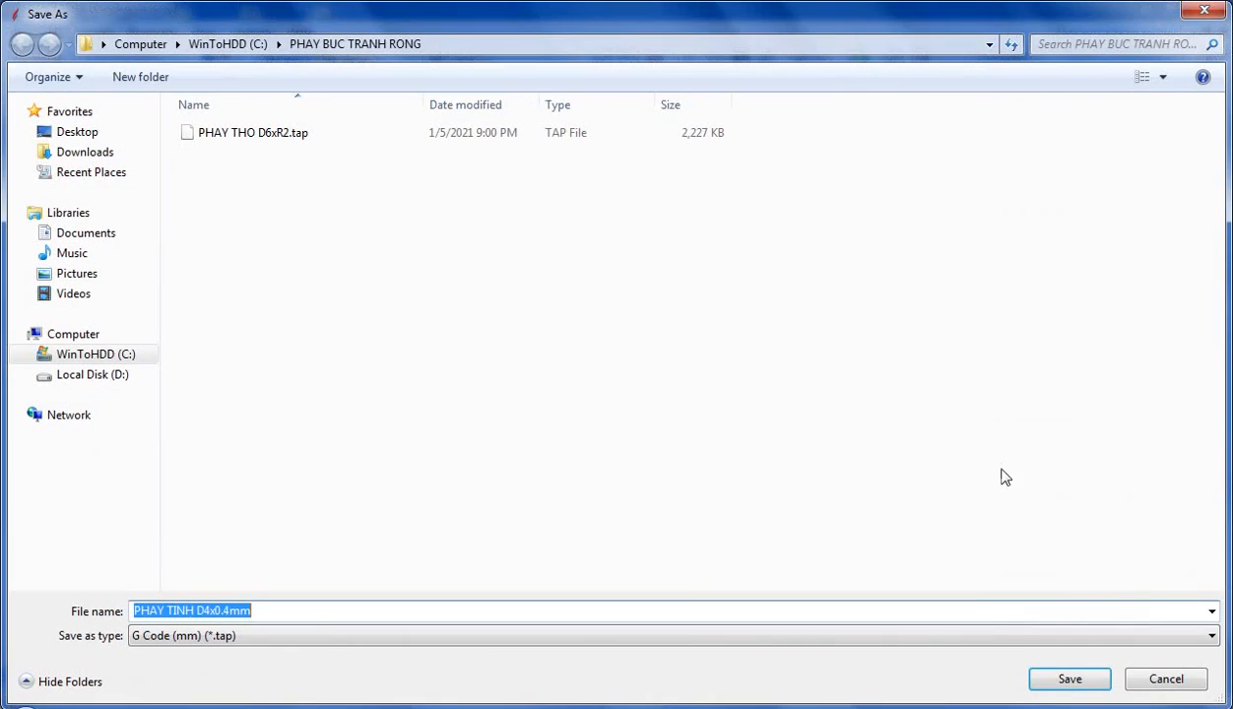
{"action": "left_click", "coordinate": [1050, 678]}
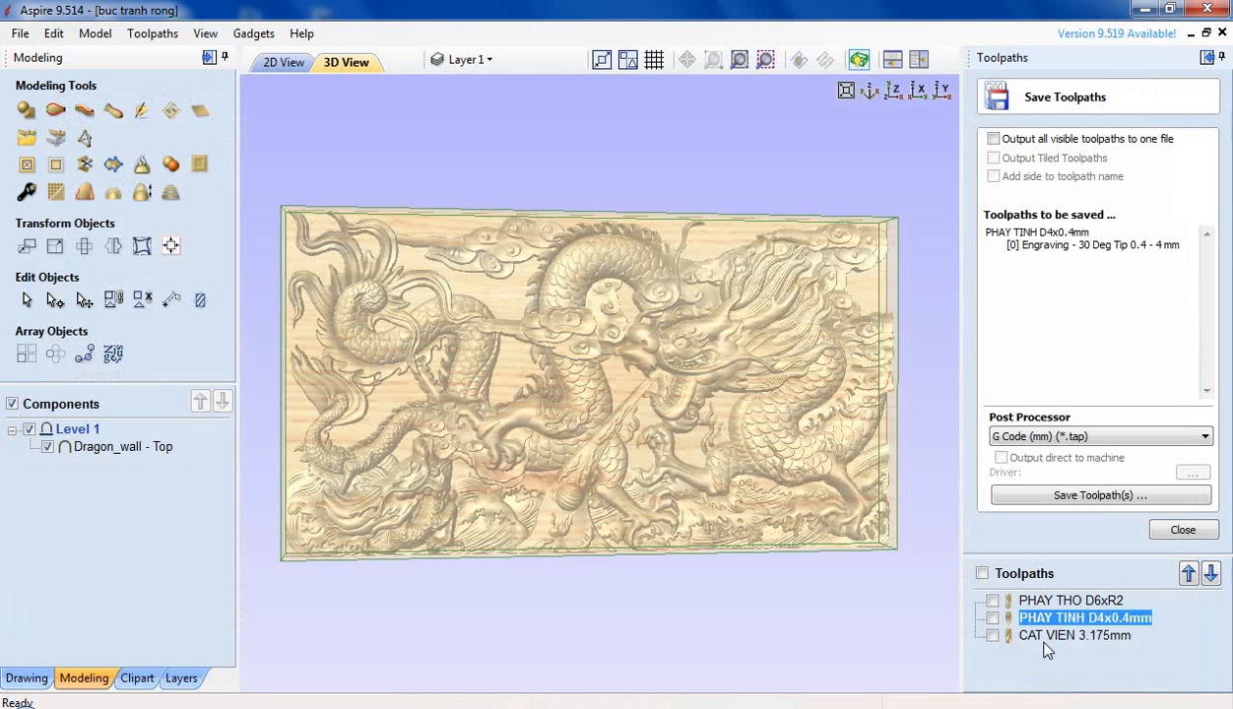
{"action": "left_click", "coordinate": [1050, 638]}
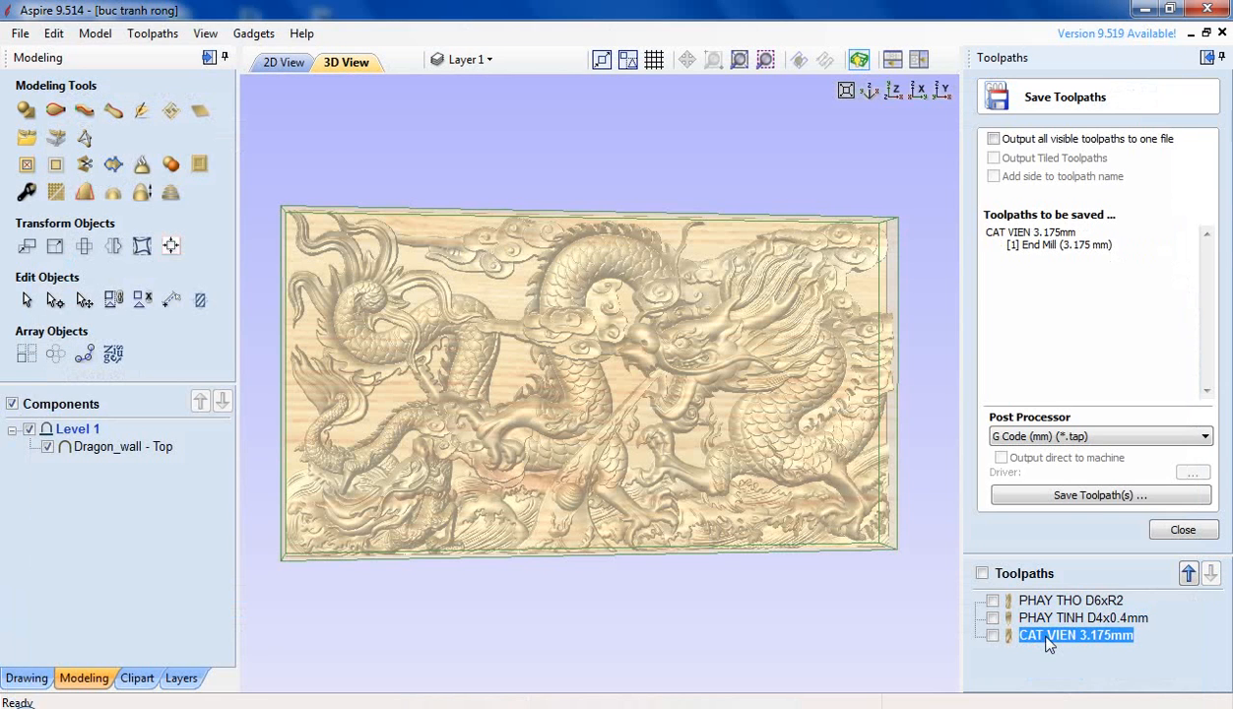
{"action": "left_click", "coordinate": [1057, 499]}
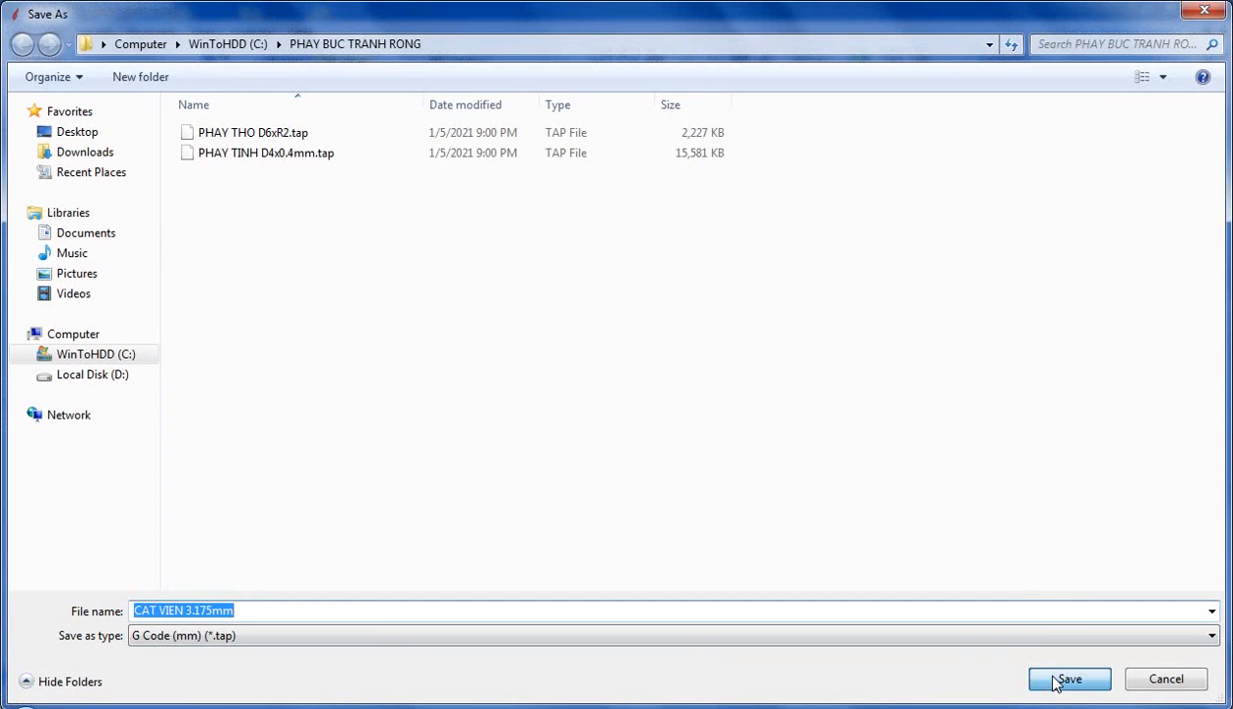
{"action": "left_click", "coordinate": [1057, 681]}
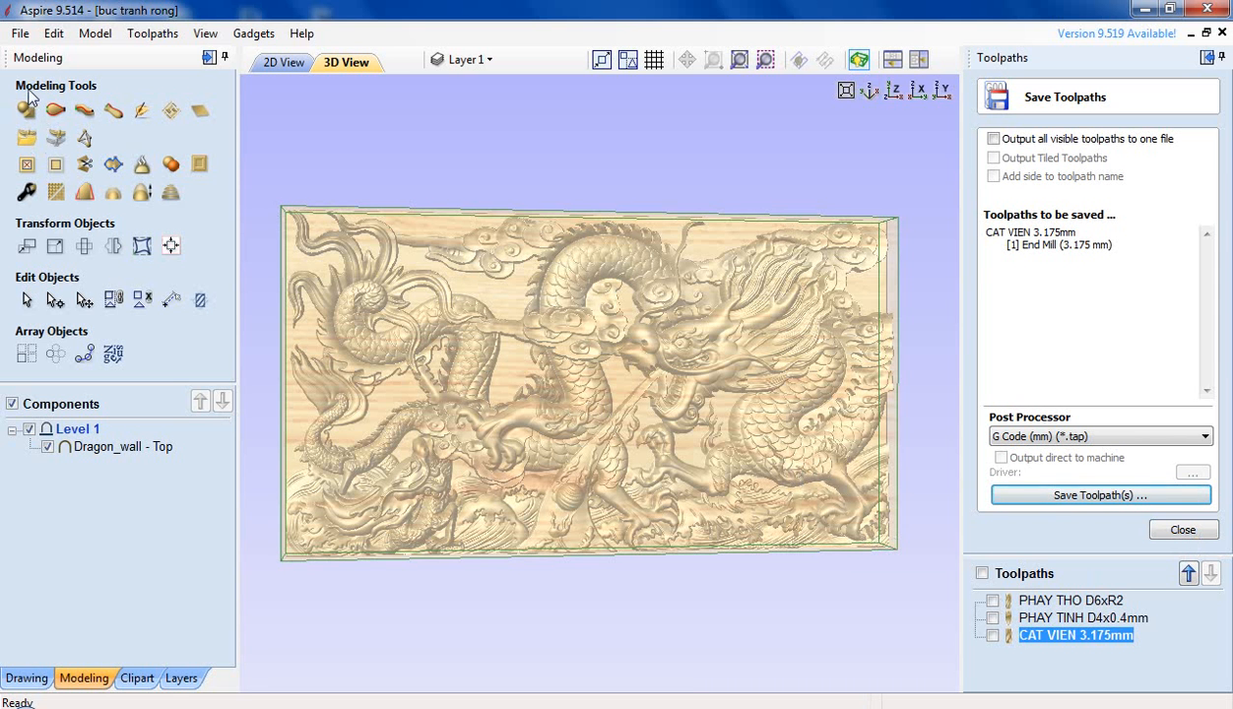
Save the dragon relief project file.
{"action": "left_click", "coordinate": [19, 33]}
{"action": "left_click", "coordinate": [45, 118]}
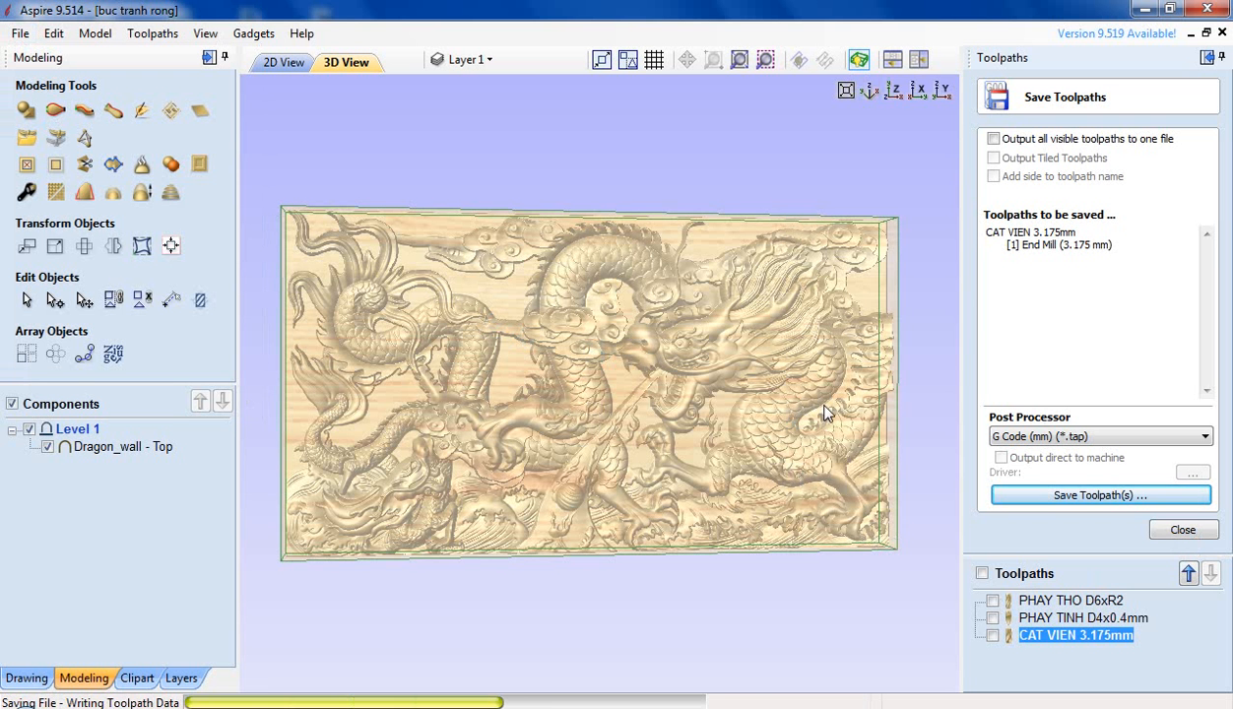
Minimize Aspire, move the folder window clear of the desktop shortcuts and launch Mach3Mill.
{"action": "left_click", "coordinate": [1146, 12]}
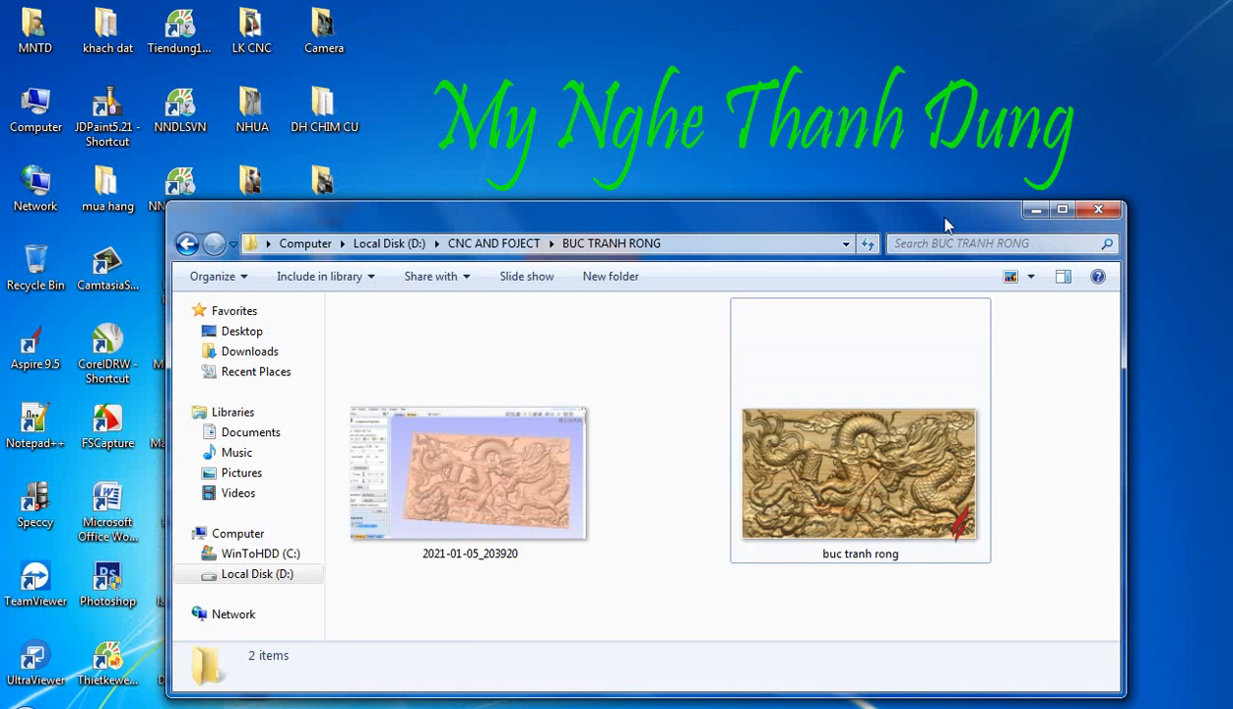
{"action": "left_click_drag", "start_coordinate": [946, 225], "coordinate": [1021, 222]}
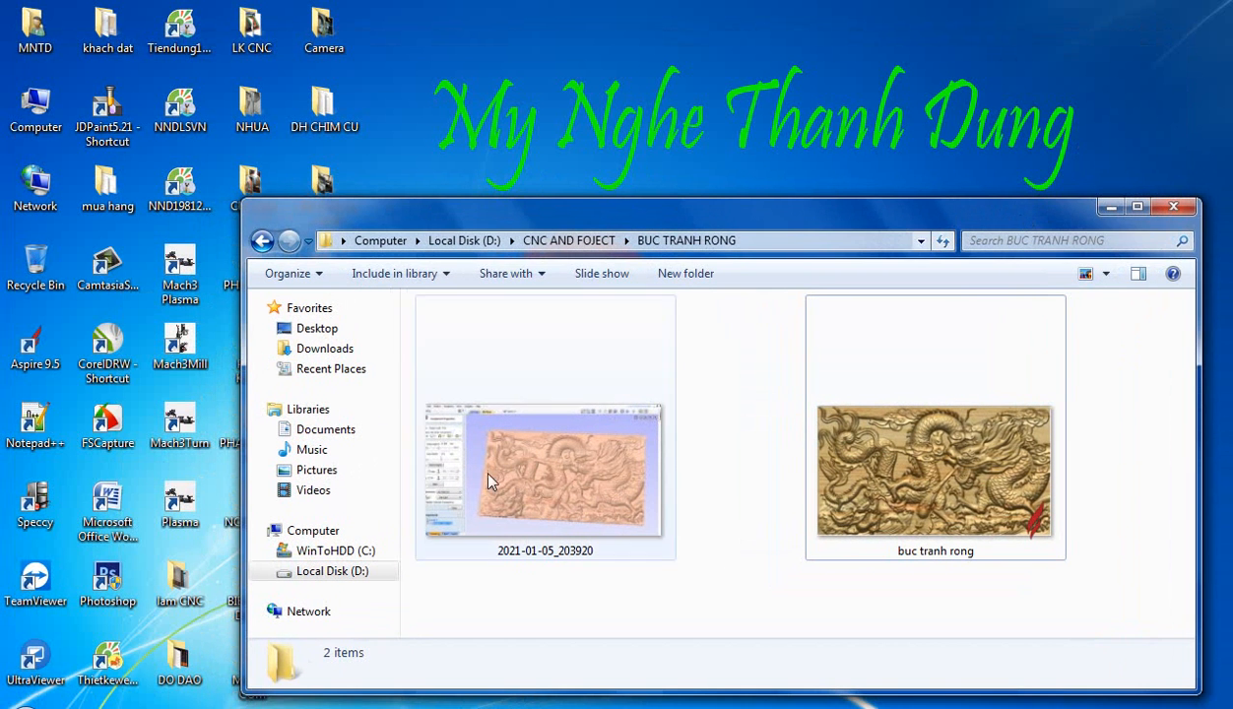
{"action": "double_click", "coordinate": [187, 355]}
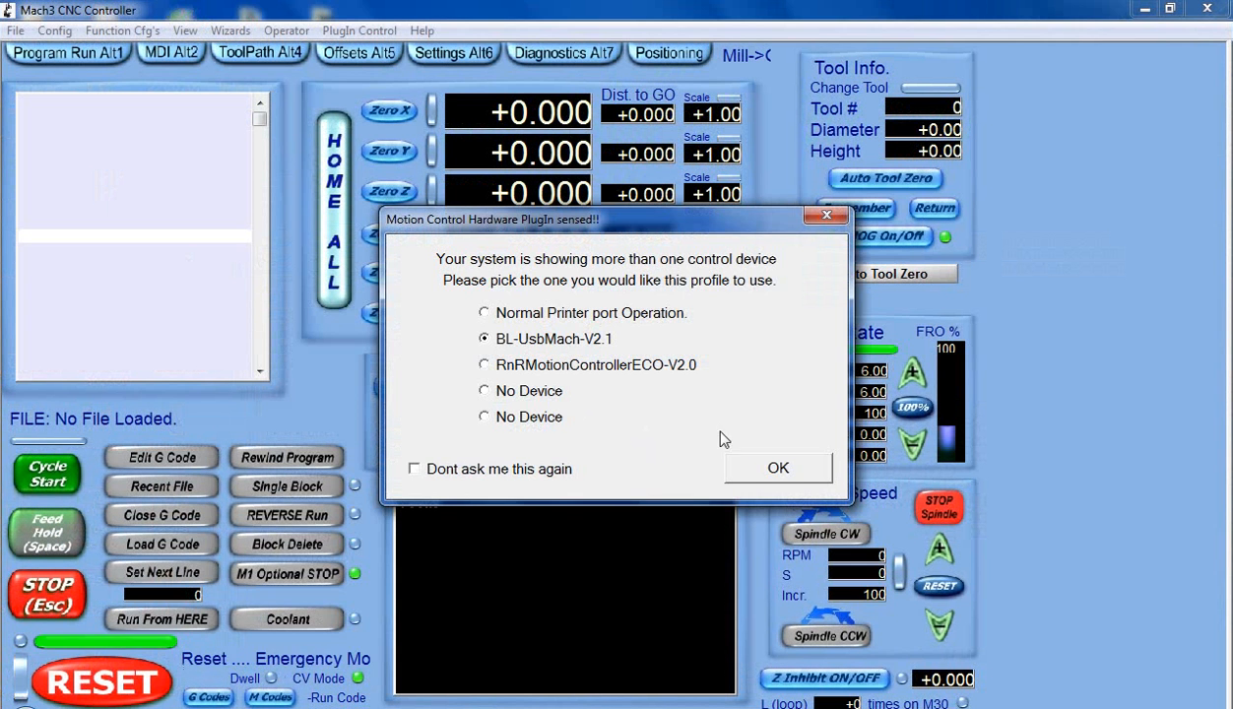
Accept BL-UsbMach-V2.1 as the motion control device and reset the controller out of emergency mode.
{"action": "left_click", "coordinate": [778, 468]}
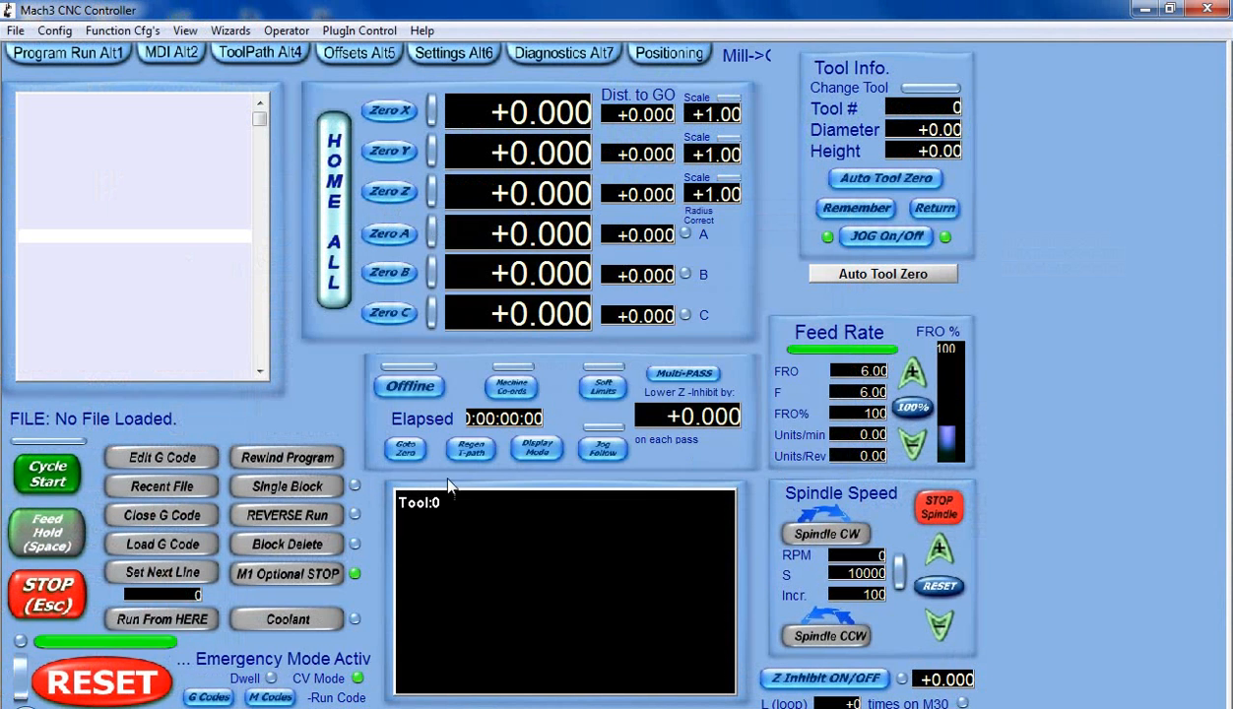
{"action": "left_click", "coordinate": [108, 683]}
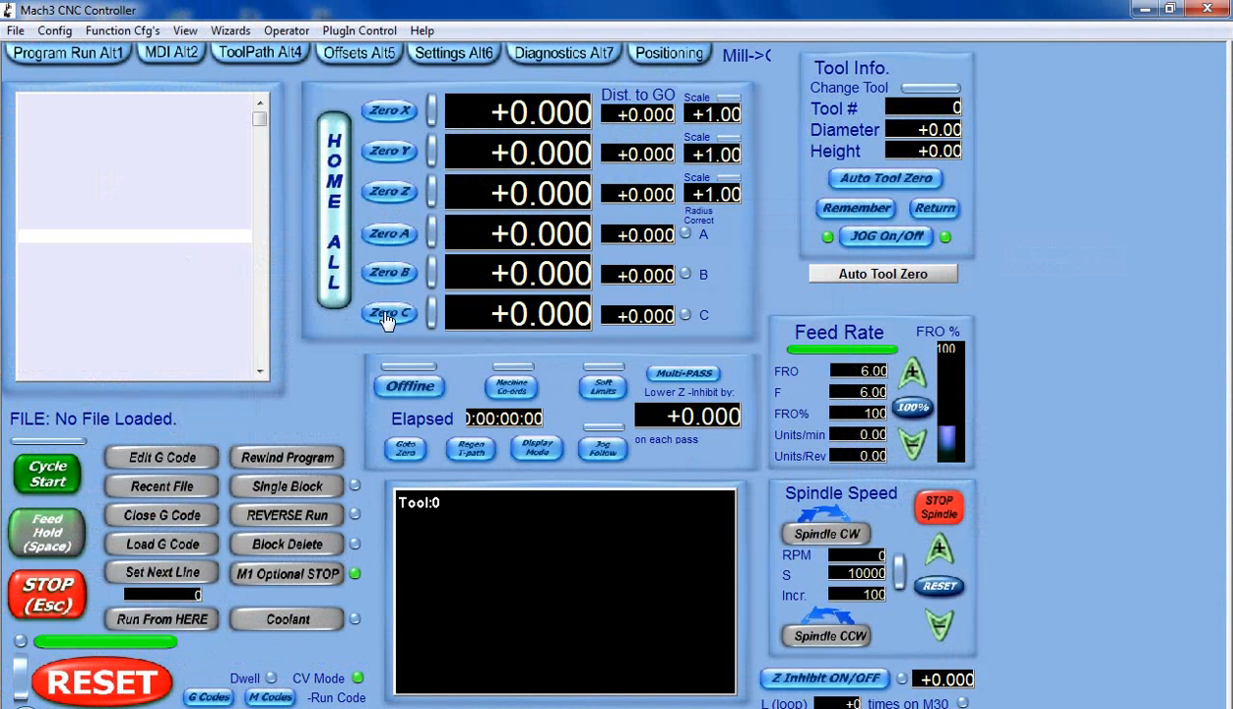
Jog the machine to about X -6.0 and Y -53.5, and raise the Z axis.
{"action": "key", "text": "Down"}
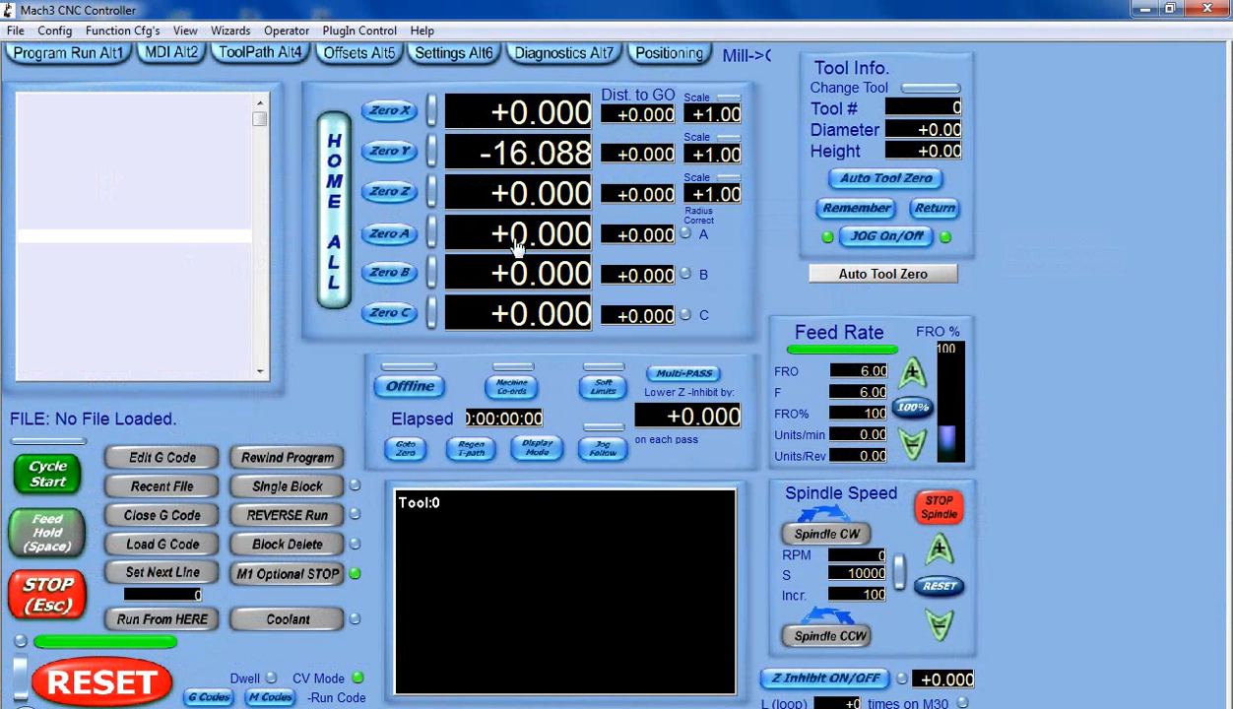
{"action": "key", "text": "Up"}
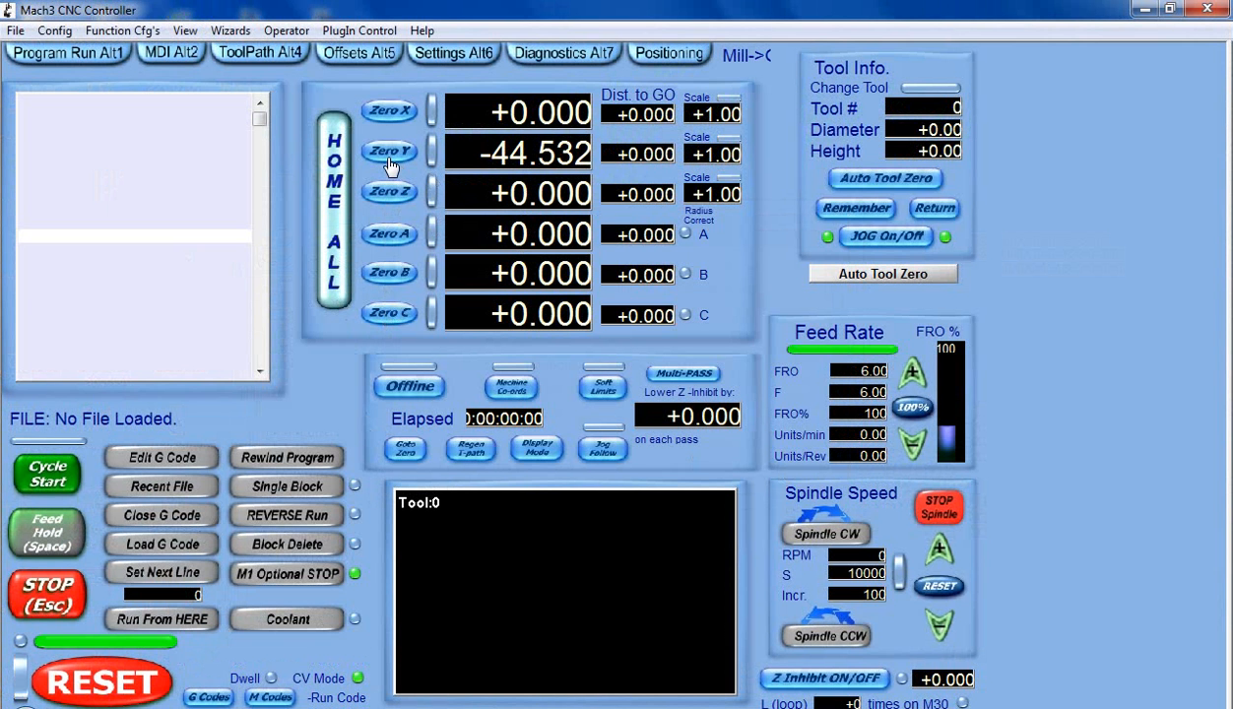
{"action": "key", "text": "Down"}
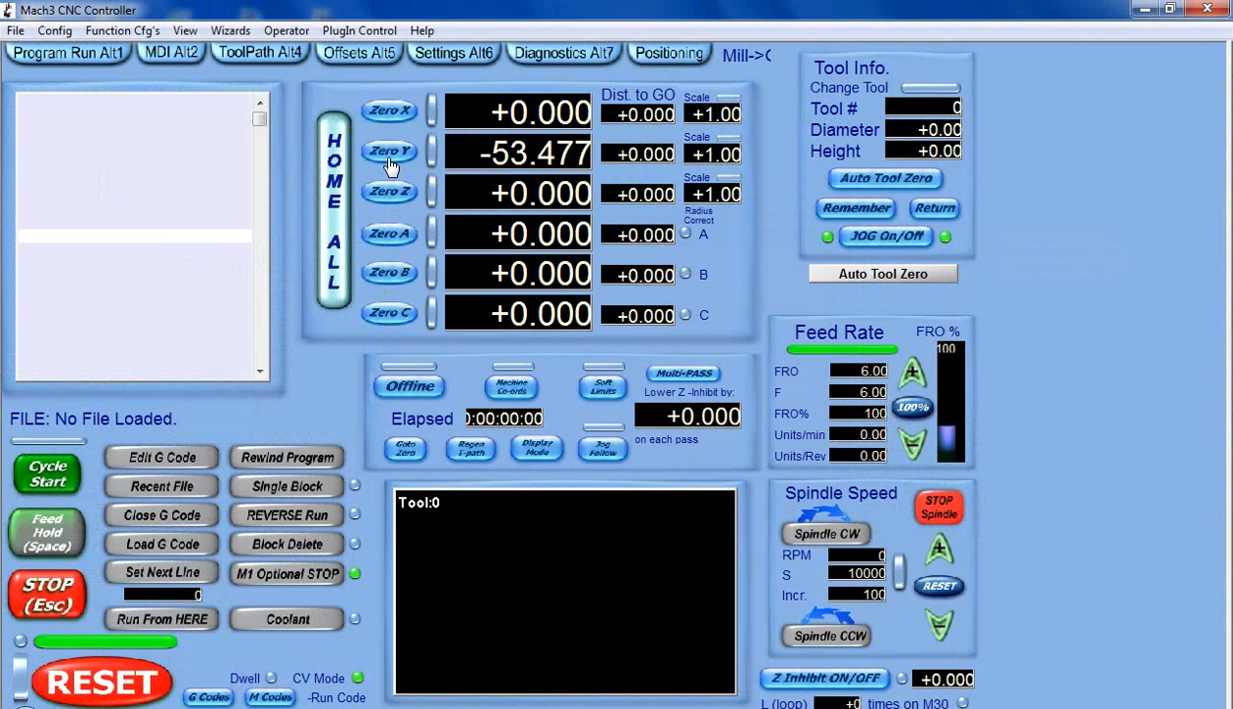
{"action": "key", "text": "Left"}
{"action": "key", "text": "Right"}
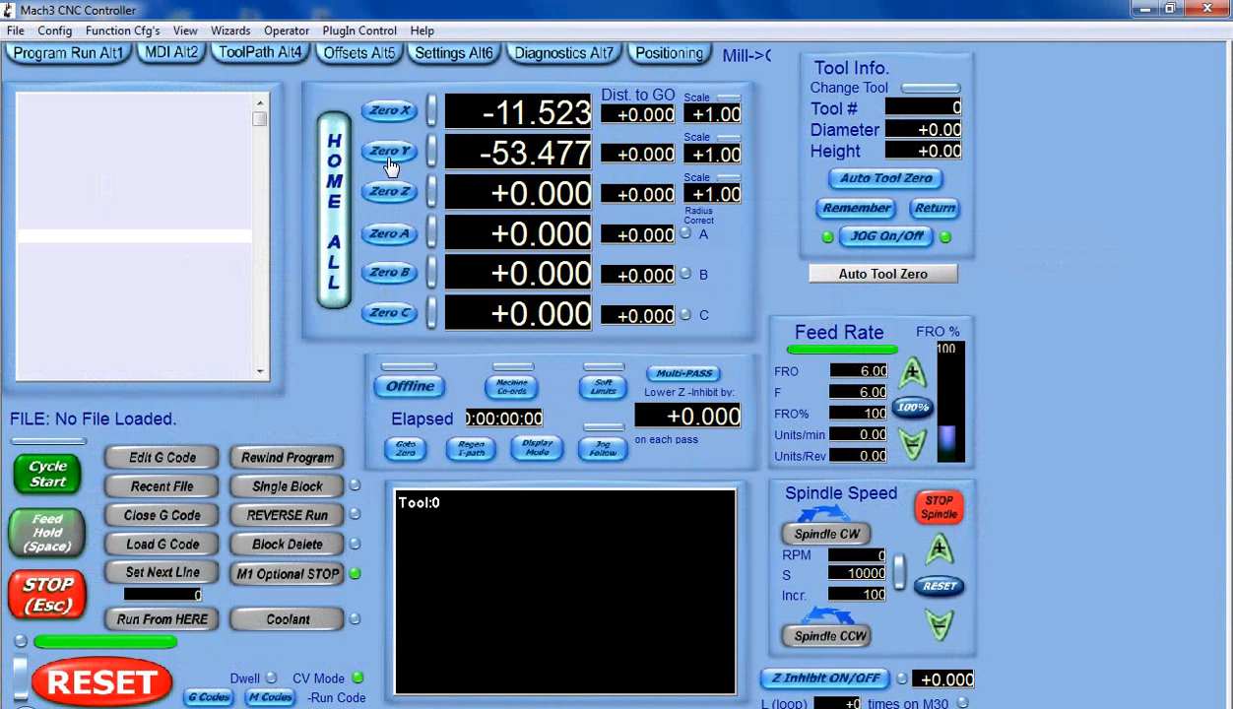
{"action": "key", "text": "Page_Up"}
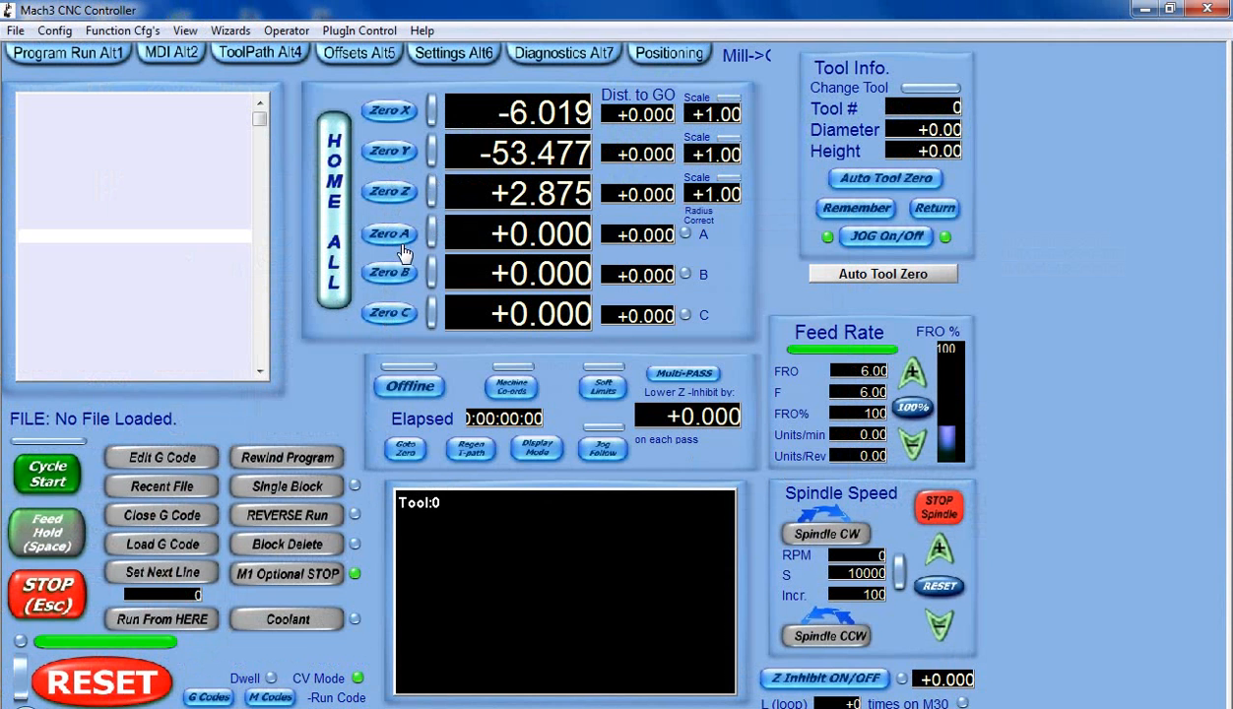
Try the Auto Tool Zero routine and halt its downward Z probing move.
{"action": "left_click", "coordinate": [857, 280]}
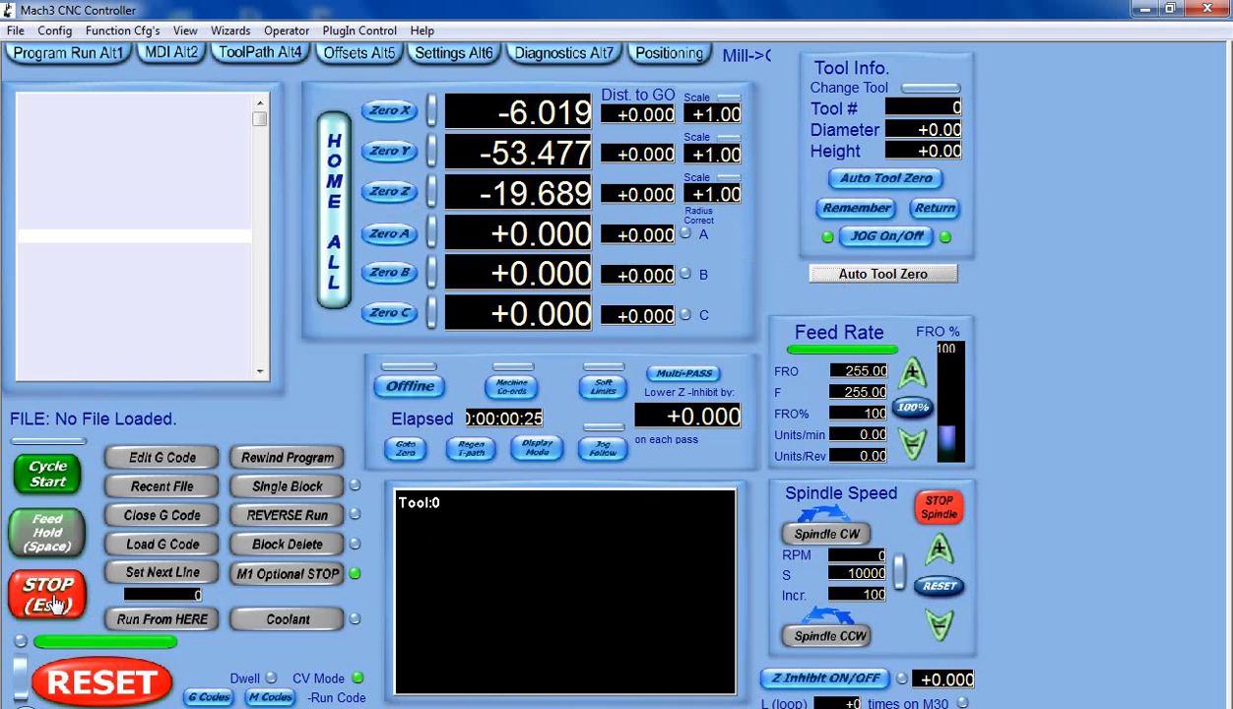
{"action": "left_click", "coordinate": [98, 677]}
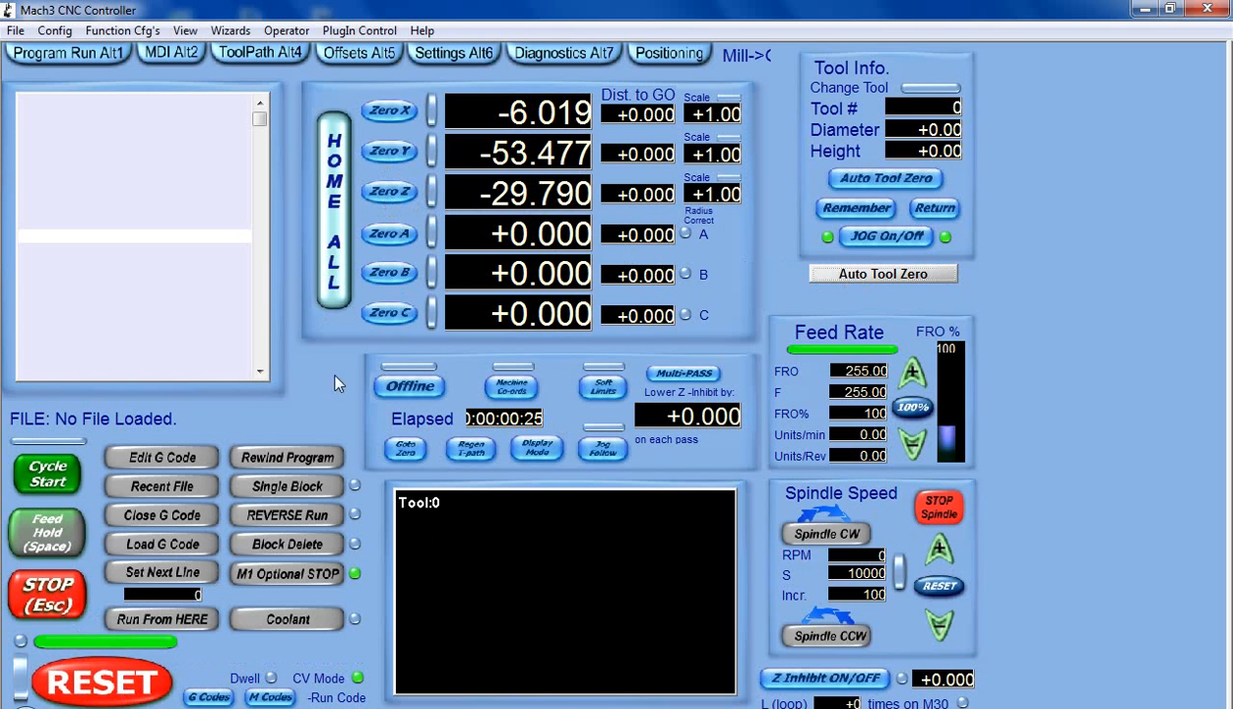
Zero the Z, Y and X axes at the current machine position.
{"action": "left_click", "coordinate": [389, 191]}
{"action": "left_click", "coordinate": [389, 151]}
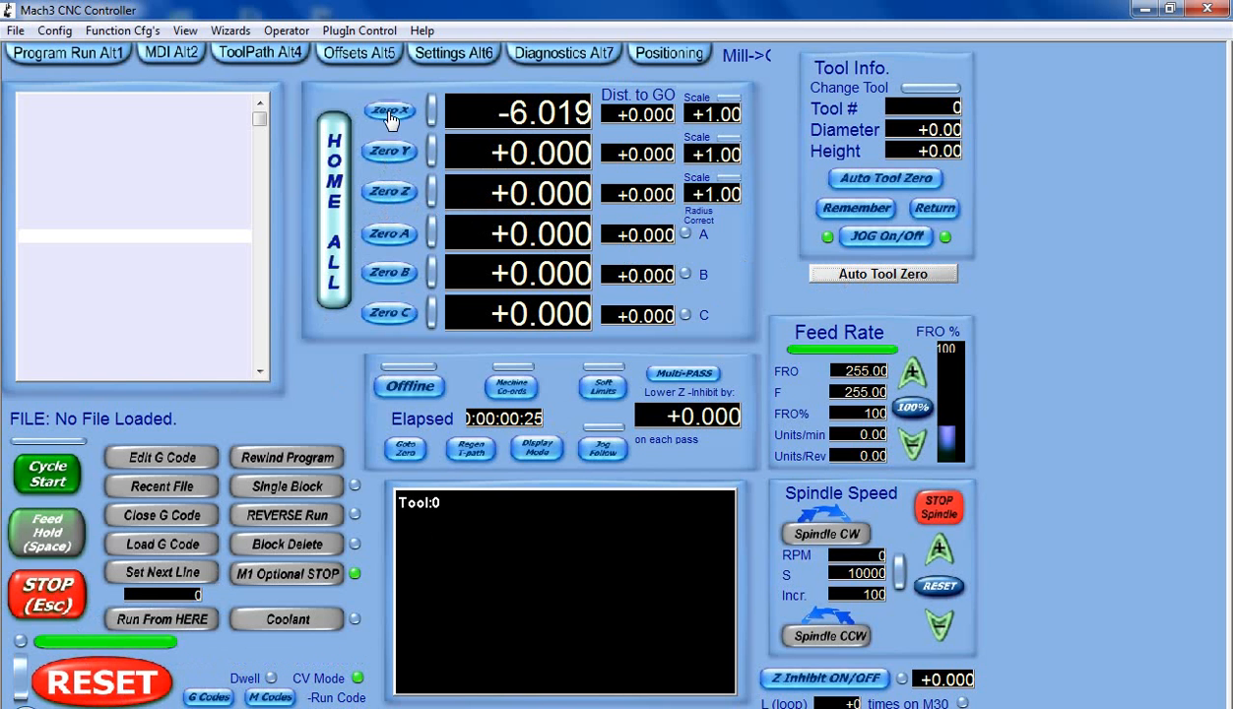
{"action": "left_click", "coordinate": [390, 116]}
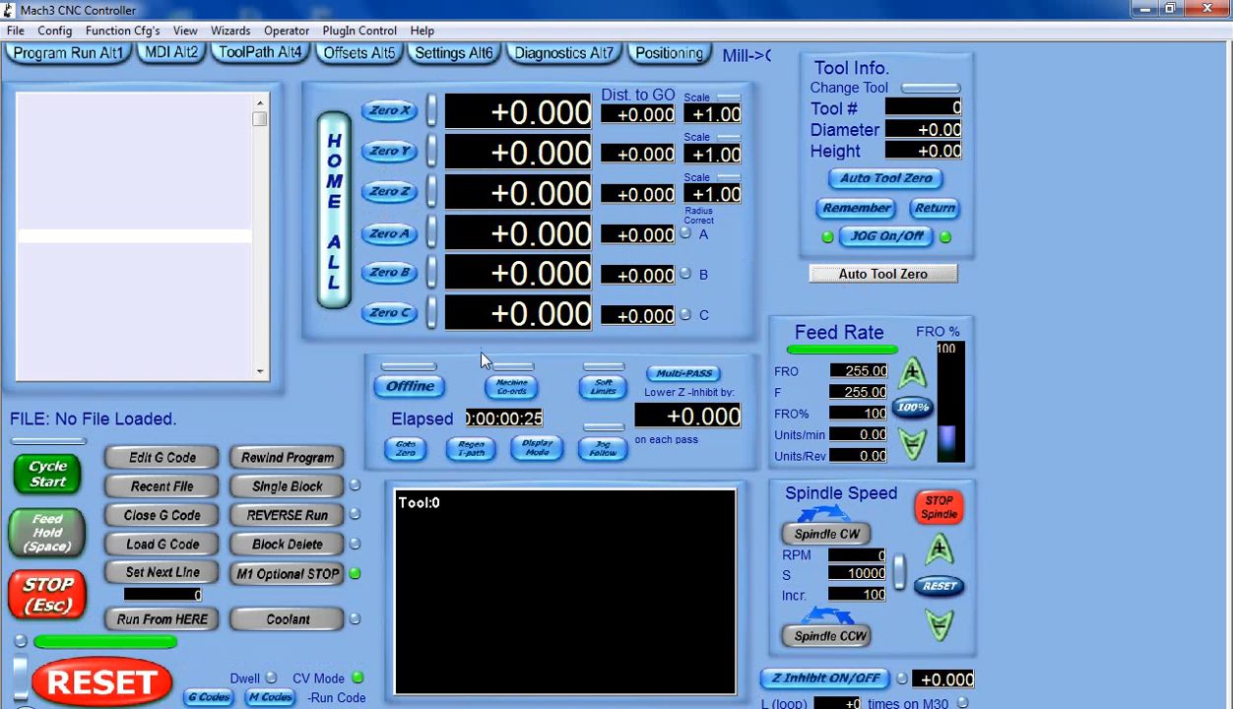
Load the roughing G-code file PHAY THO D6xR2.tap from the PHAY BUC TRANH RONG folder on drive C.
{"action": "left_click", "coordinate": [162, 544]}
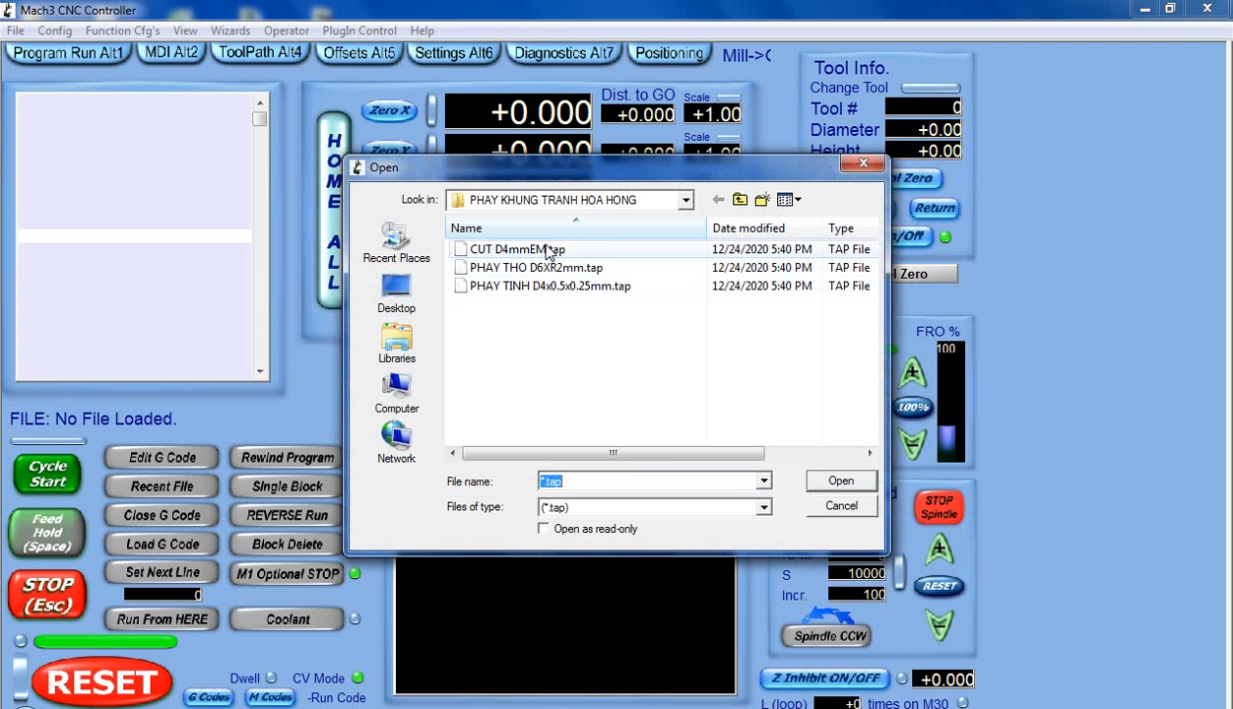
{"action": "left_click", "coordinate": [739, 200]}
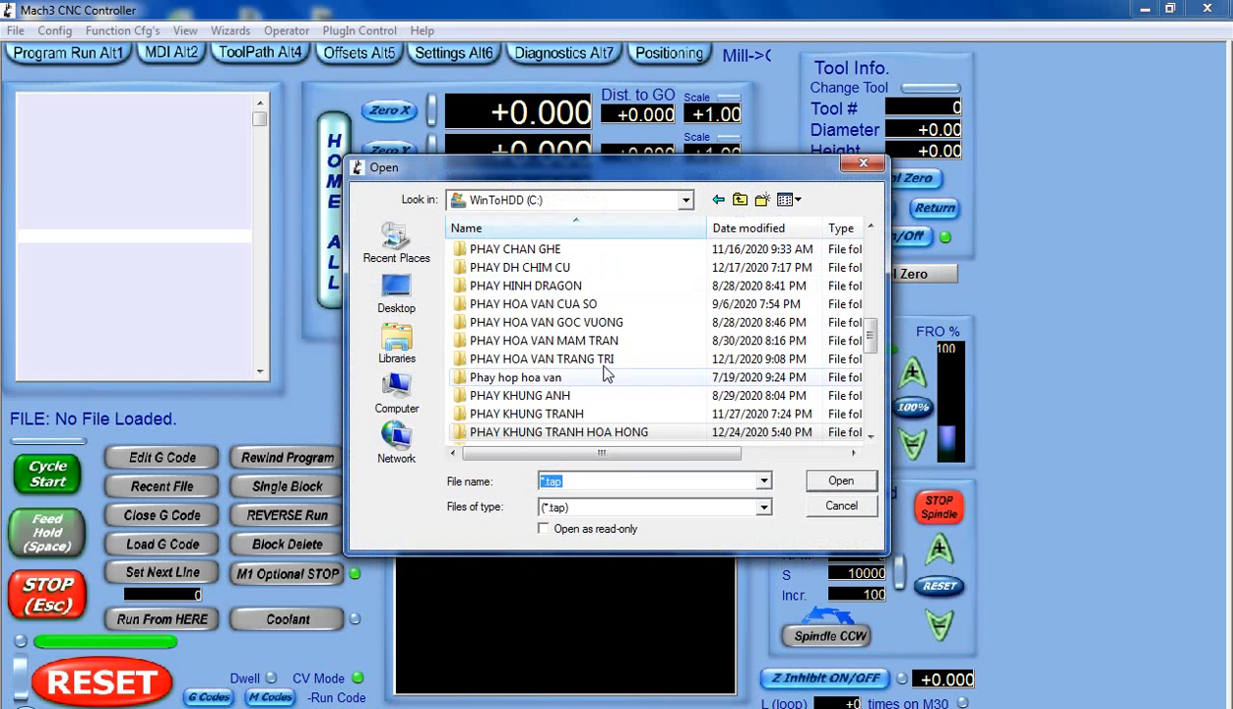
{"action": "left_click", "coordinate": [558, 362]}
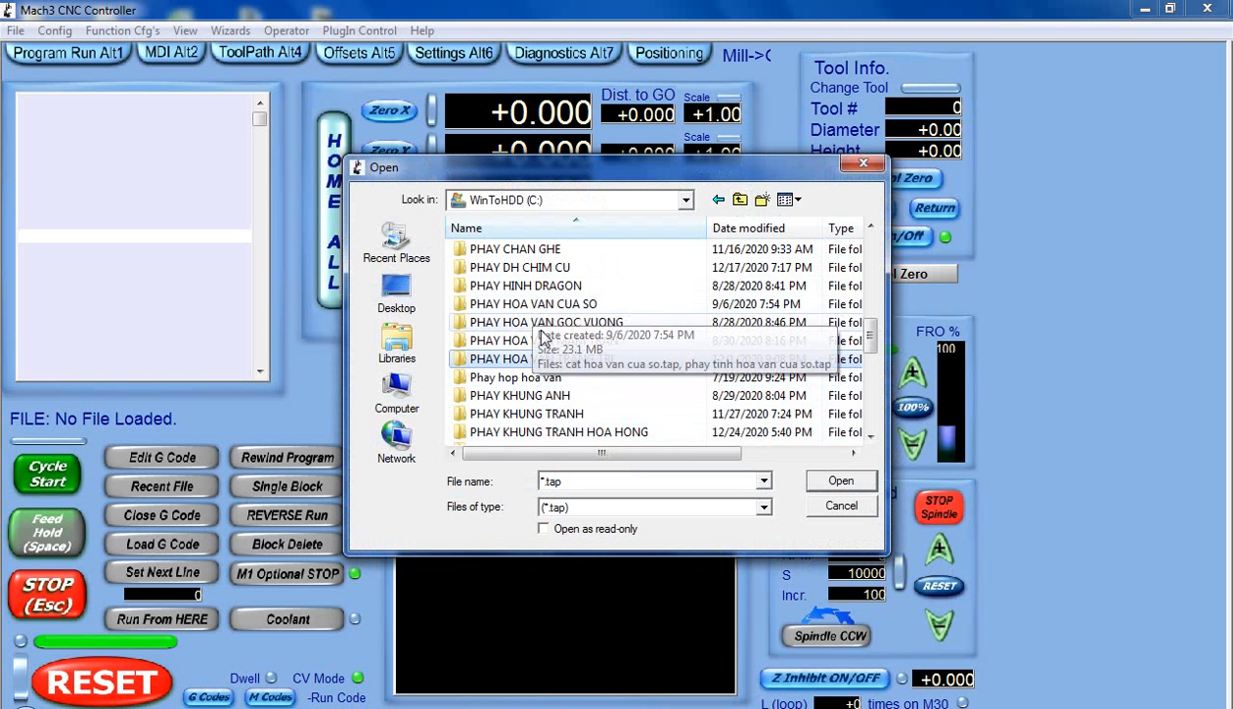
{"action": "scroll", "coordinate": [541, 380], "scroll_direction": "down", "scroll_amount": 2}
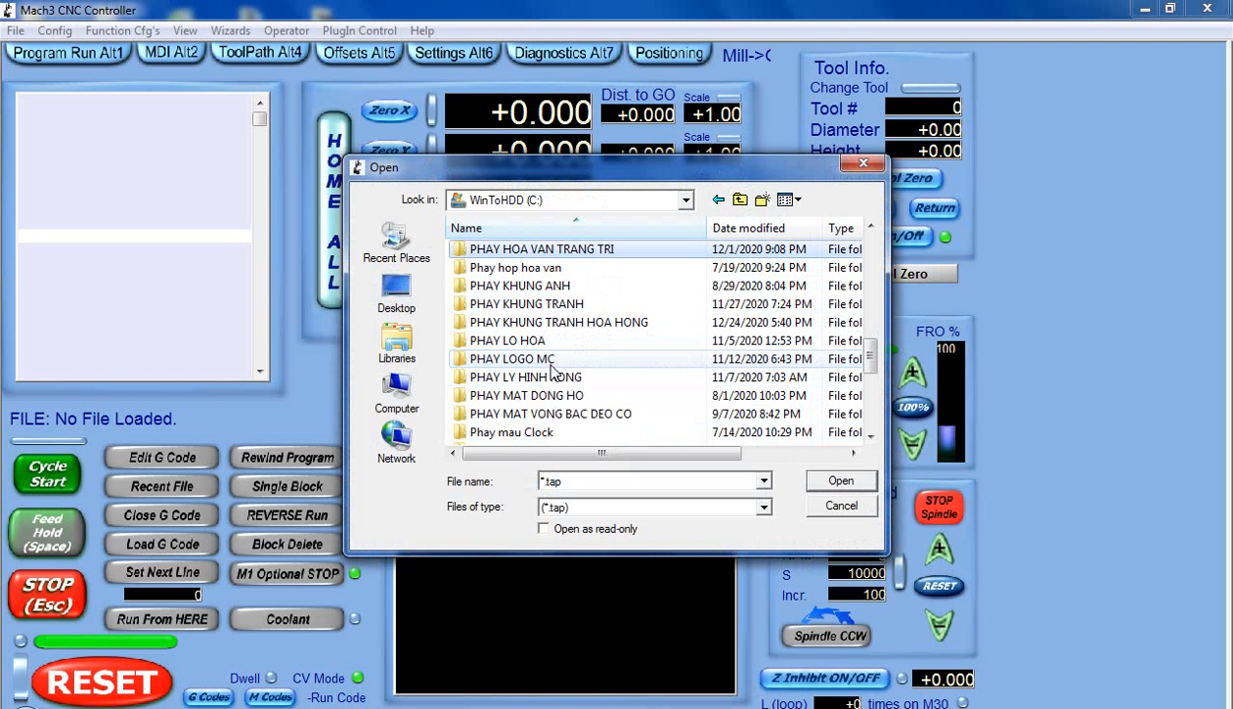
{"action": "left_click", "coordinate": [551, 416]}
{"action": "scroll", "coordinate": [553, 421], "scroll_direction": "down", "scroll_amount": 3}
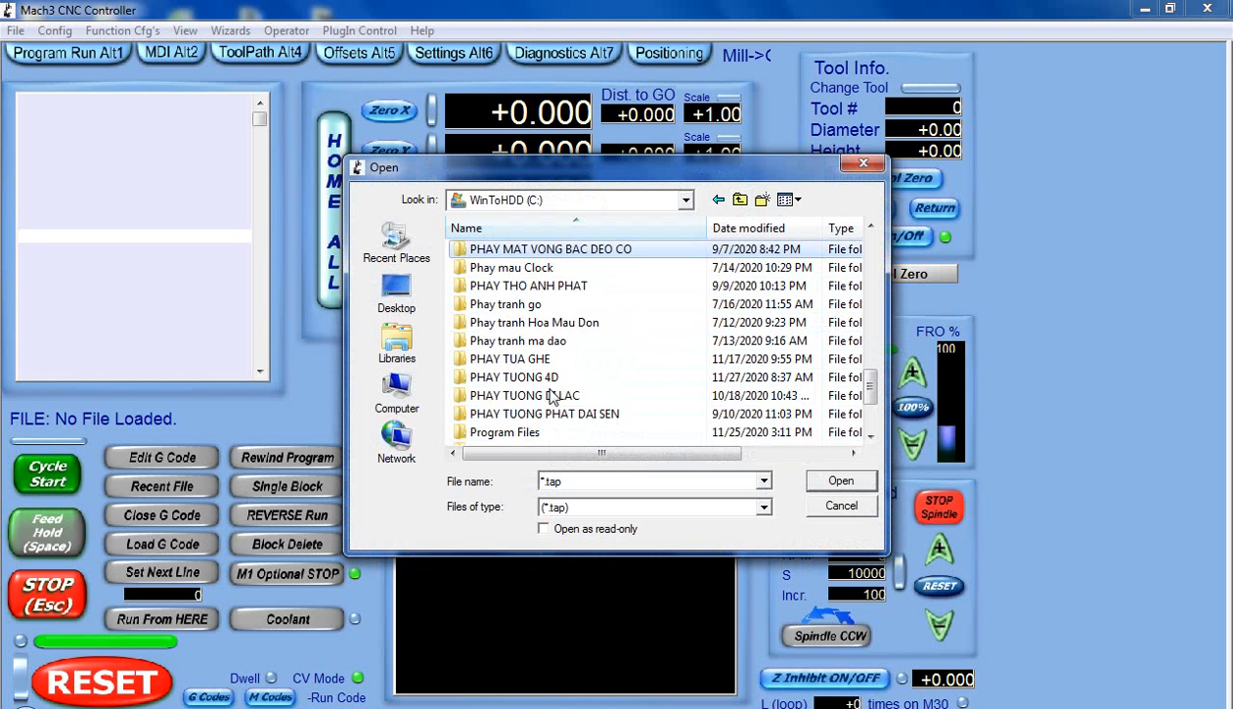
{"action": "scroll", "coordinate": [551, 396], "scroll_direction": "down", "scroll_amount": 3}
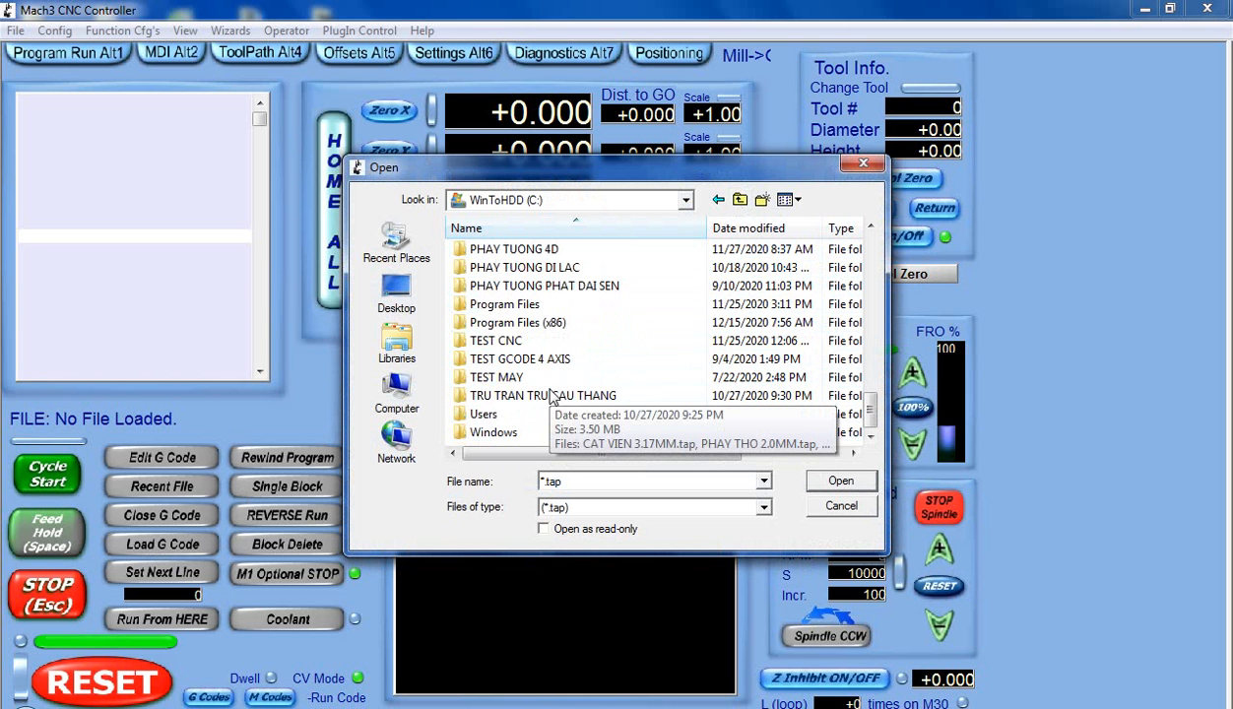
{"action": "scroll", "coordinate": [551, 396], "scroll_direction": "up", "scroll_amount": 6}
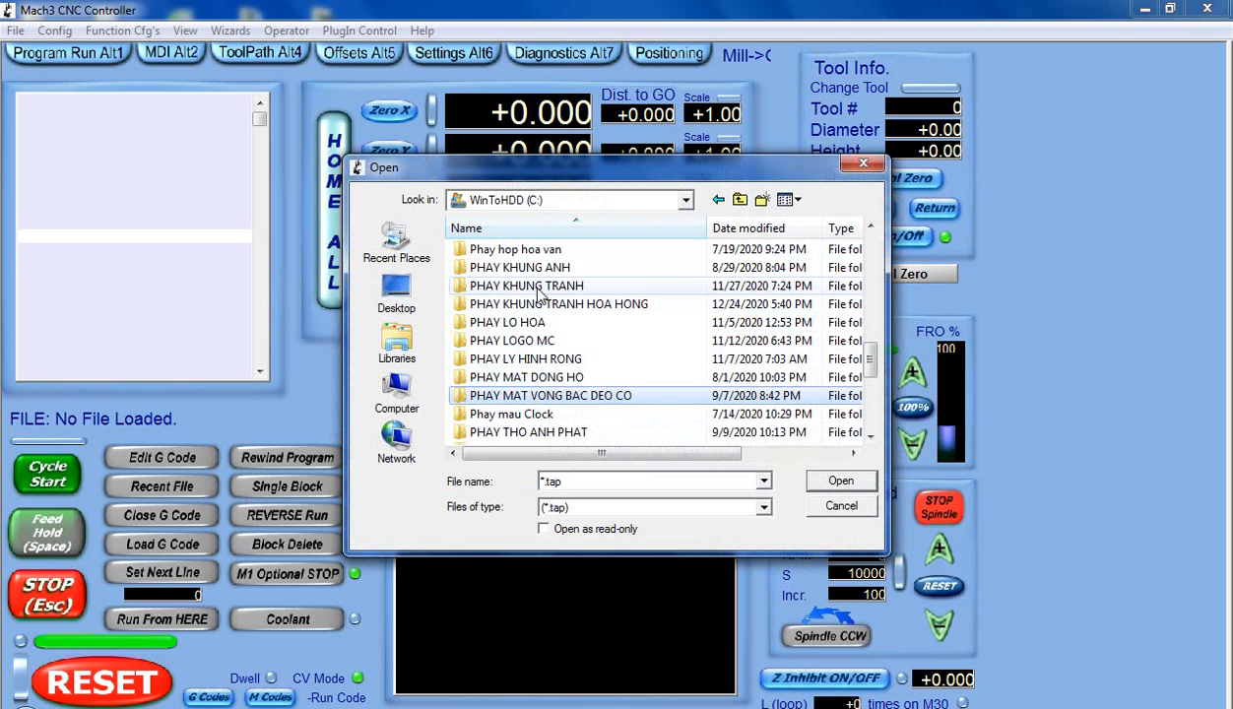
{"action": "left_click", "coordinate": [537, 361]}
{"action": "scroll", "coordinate": [540, 365], "scroll_direction": "down", "scroll_amount": 1}
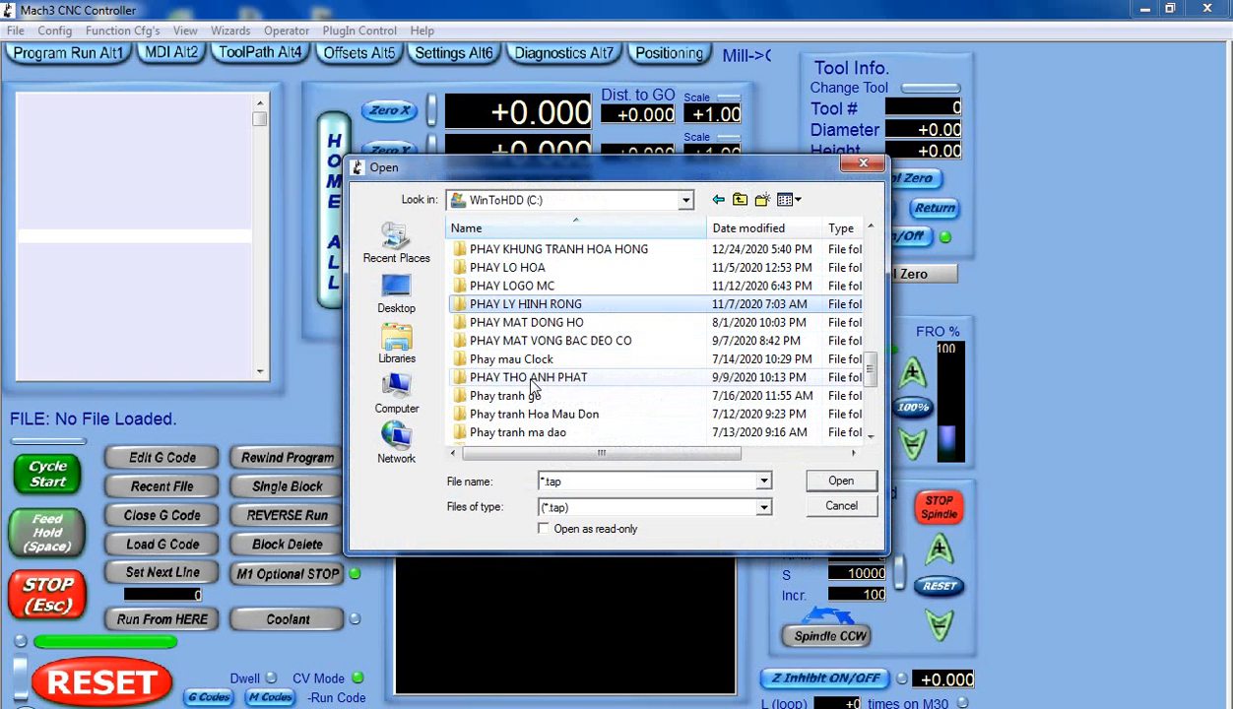
{"action": "scroll", "coordinate": [533, 387], "scroll_direction": "up", "scroll_amount": 3}
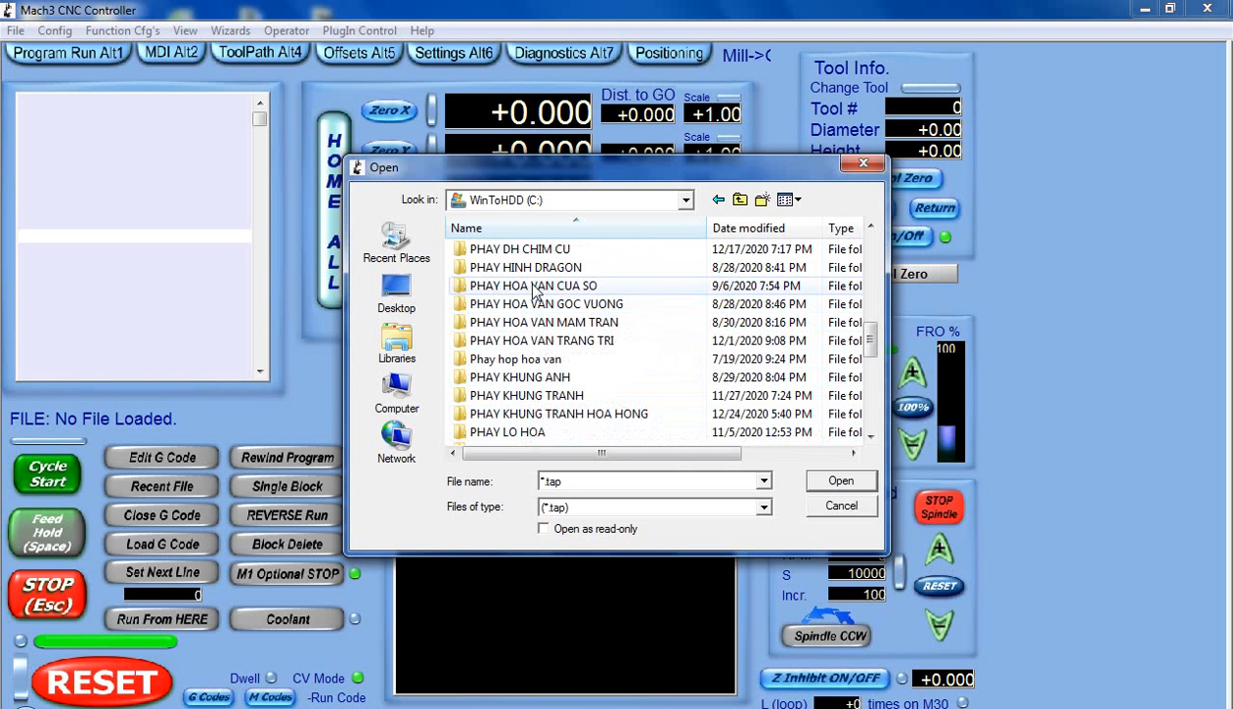
{"action": "scroll", "coordinate": [529, 275], "scroll_direction": "up", "scroll_amount": 1}
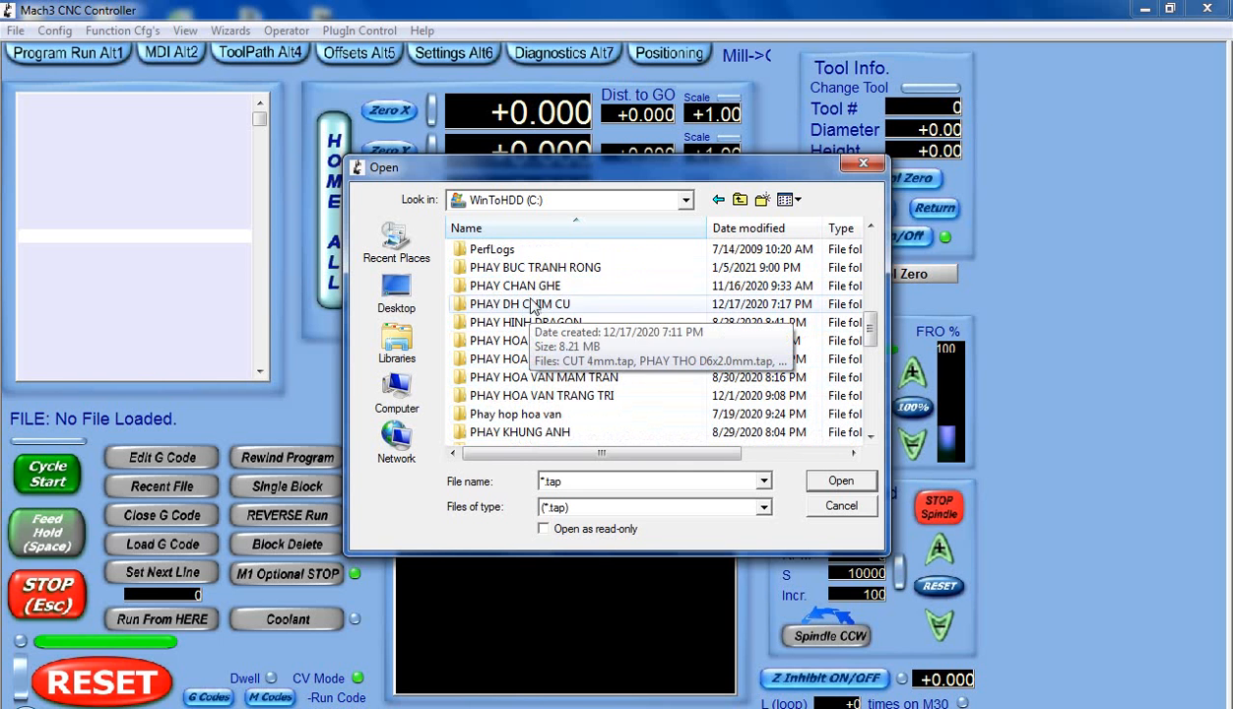
{"action": "double_click", "coordinate": [532, 268]}
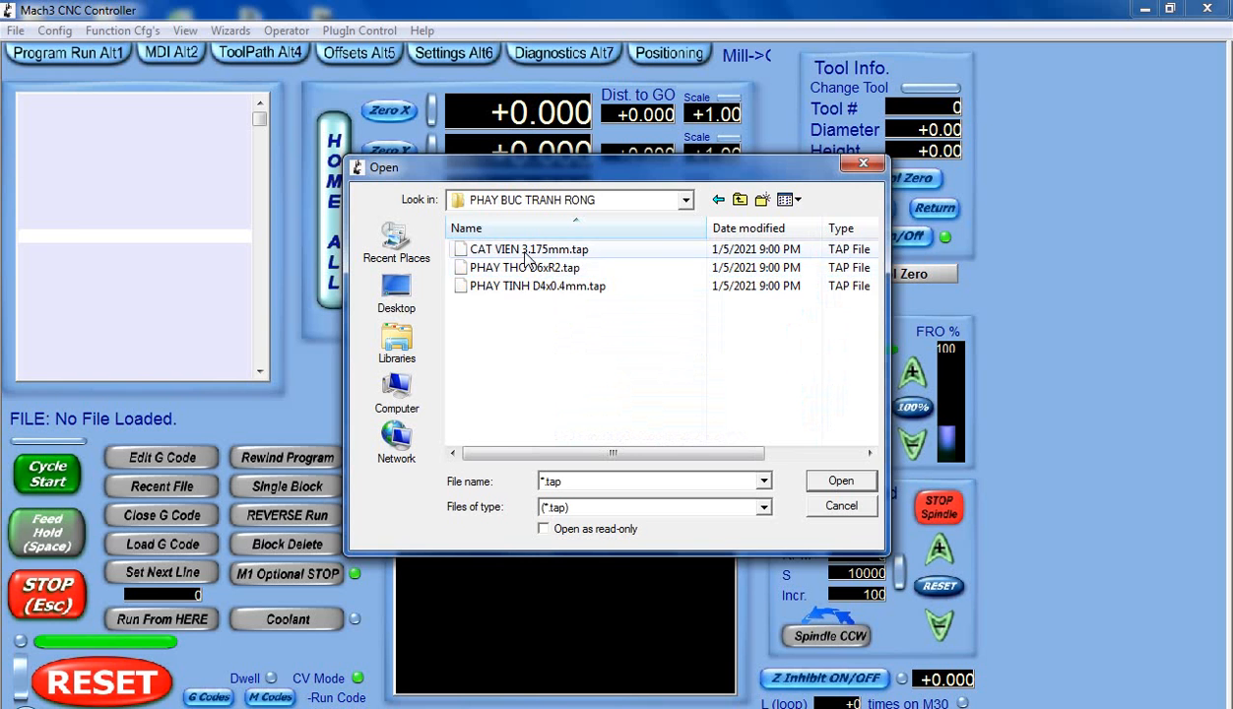
{"action": "double_click", "coordinate": [529, 267]}
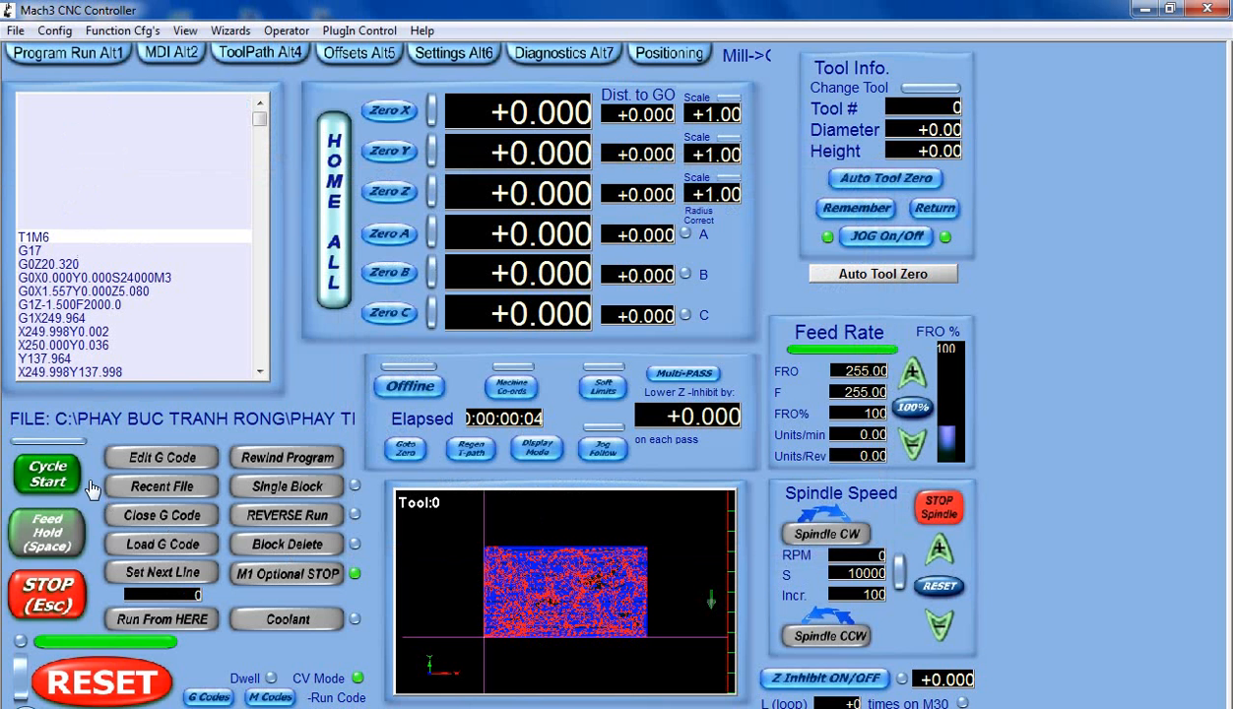
Start running the loaded roughing program and raise the feed rate override to 178%.
{"action": "left_click", "coordinate": [51, 473]}
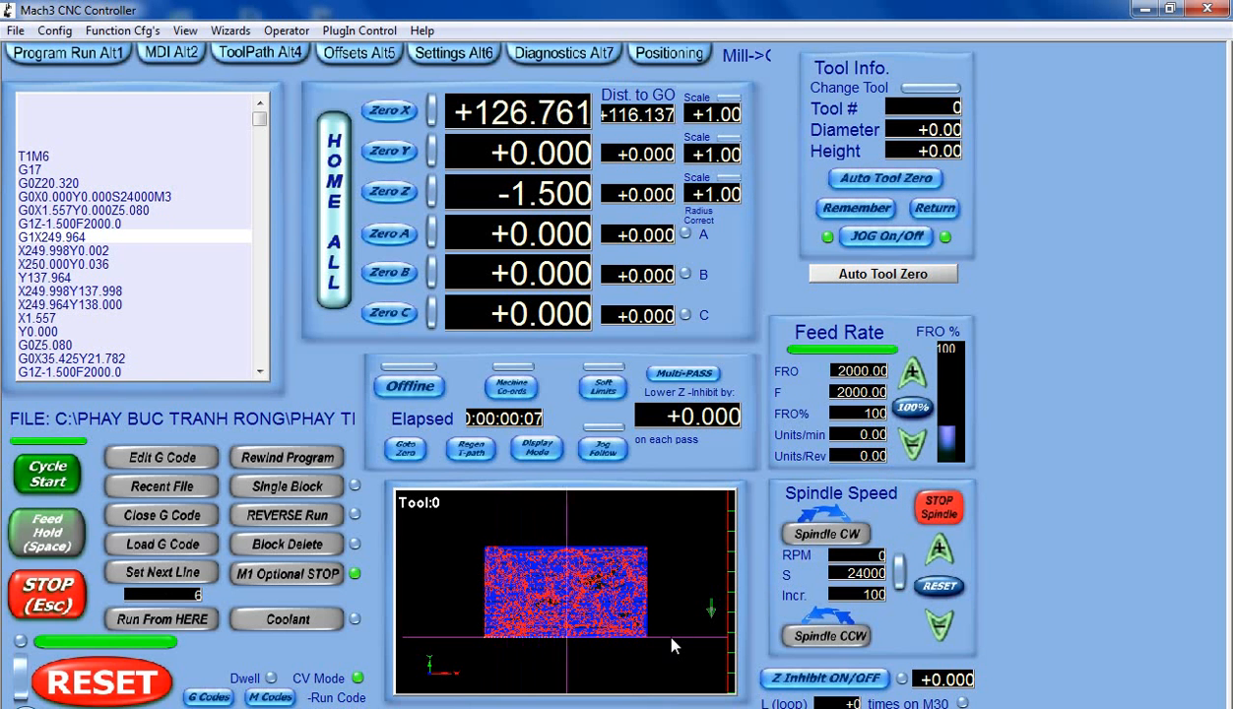
{"action": "left_click", "coordinate": [949, 419]}
{"action": "left_click_drag", "start_coordinate": [949, 419], "coordinate": [949, 395]}
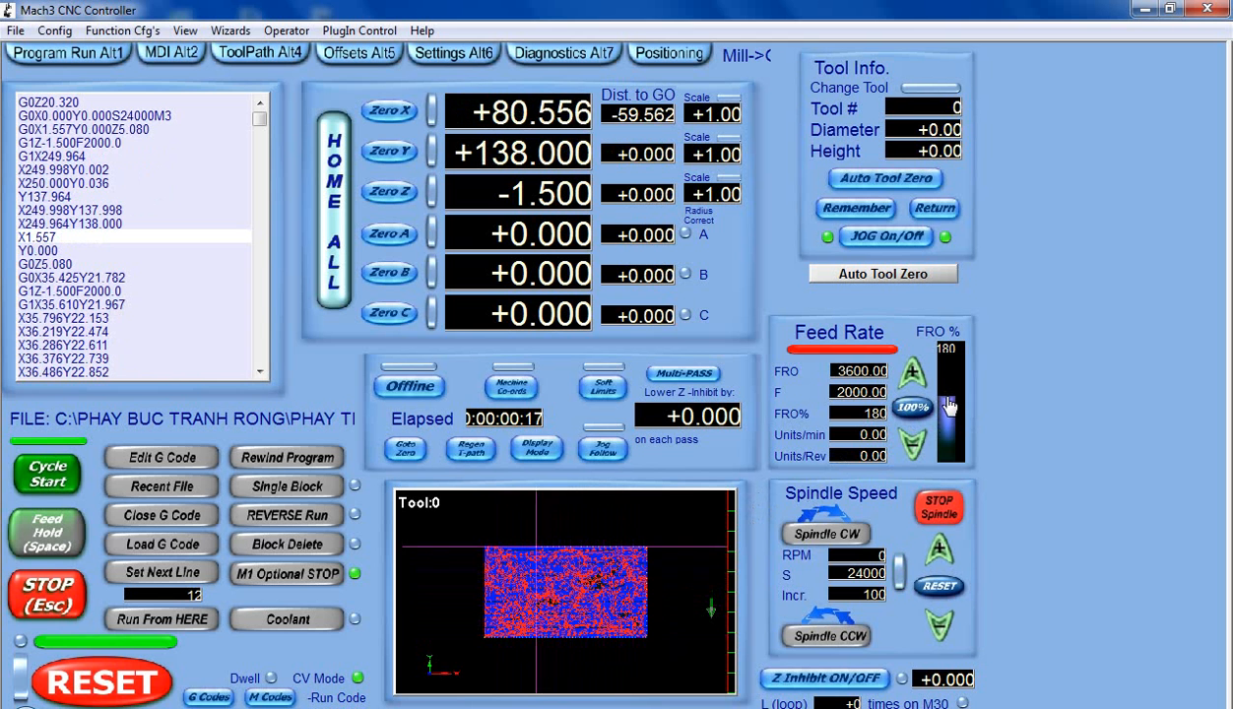
{"action": "left_click", "coordinate": [949, 399]}
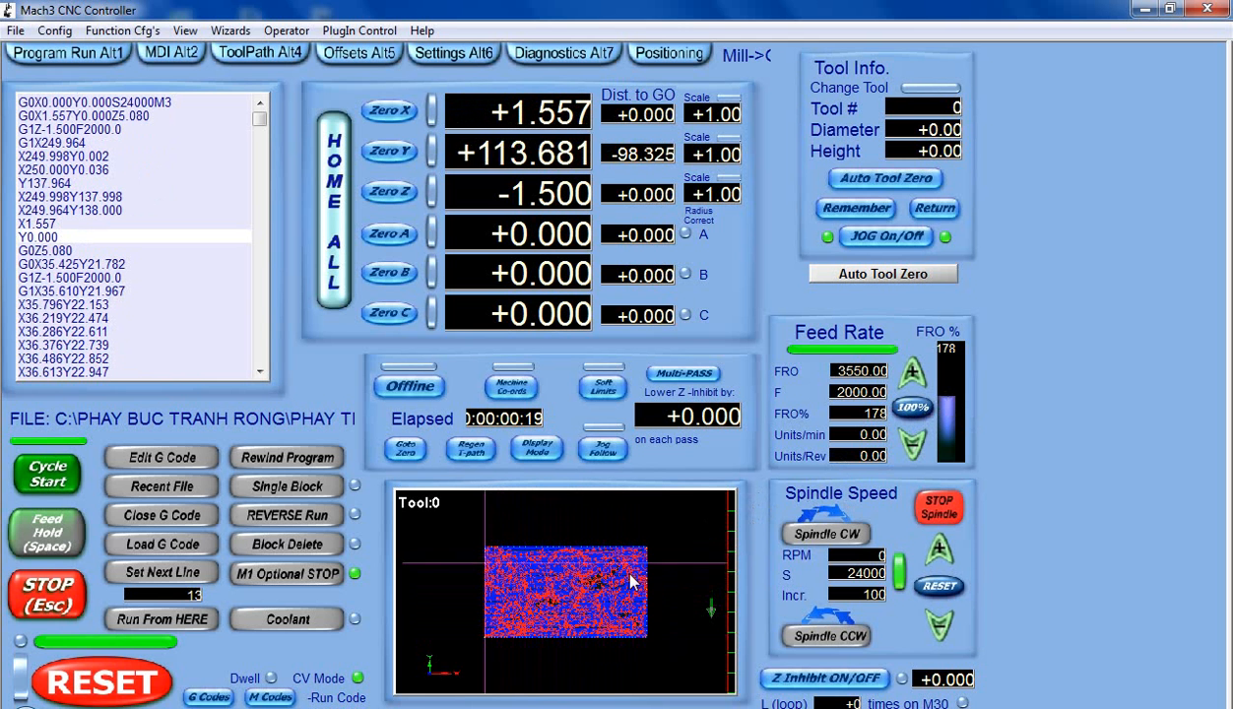